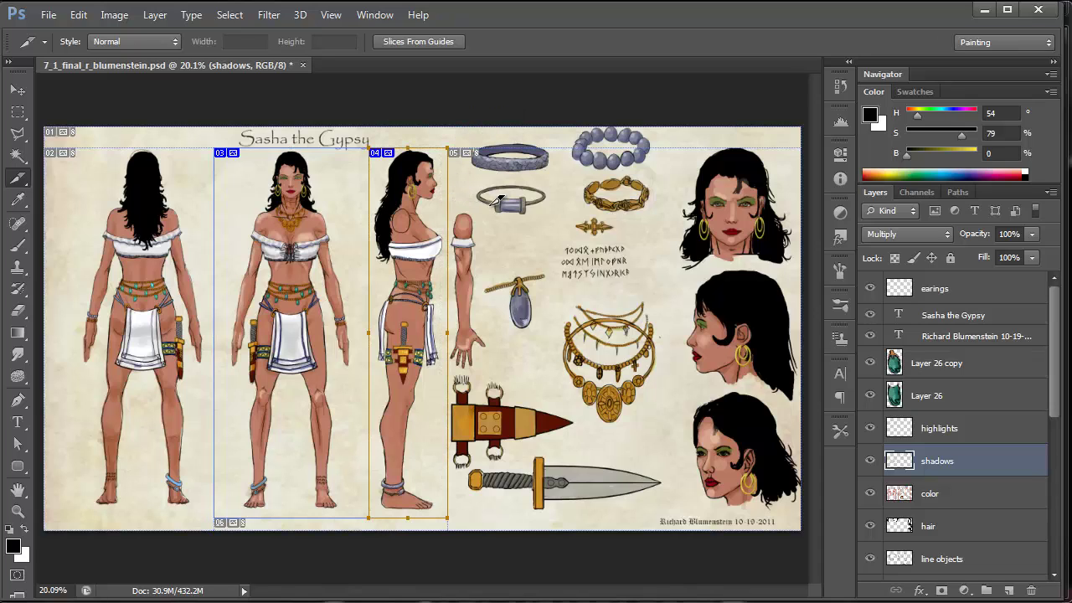
Draw a slice tightly around the separate arm drawing beside the side-view figure
left_click_drag(490, 374, 460, 204)
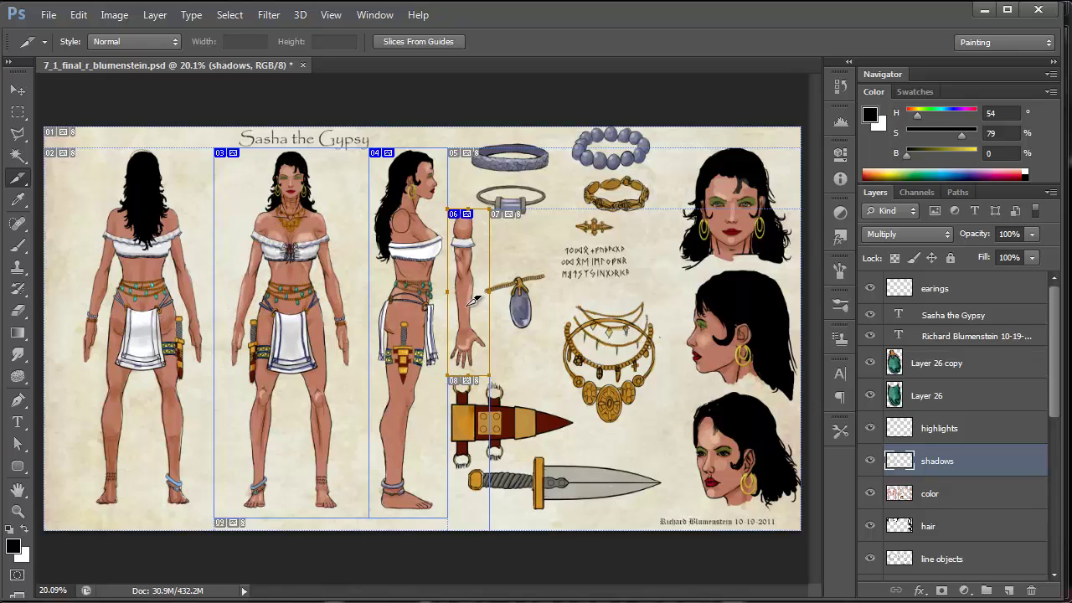
left_click(17, 89)
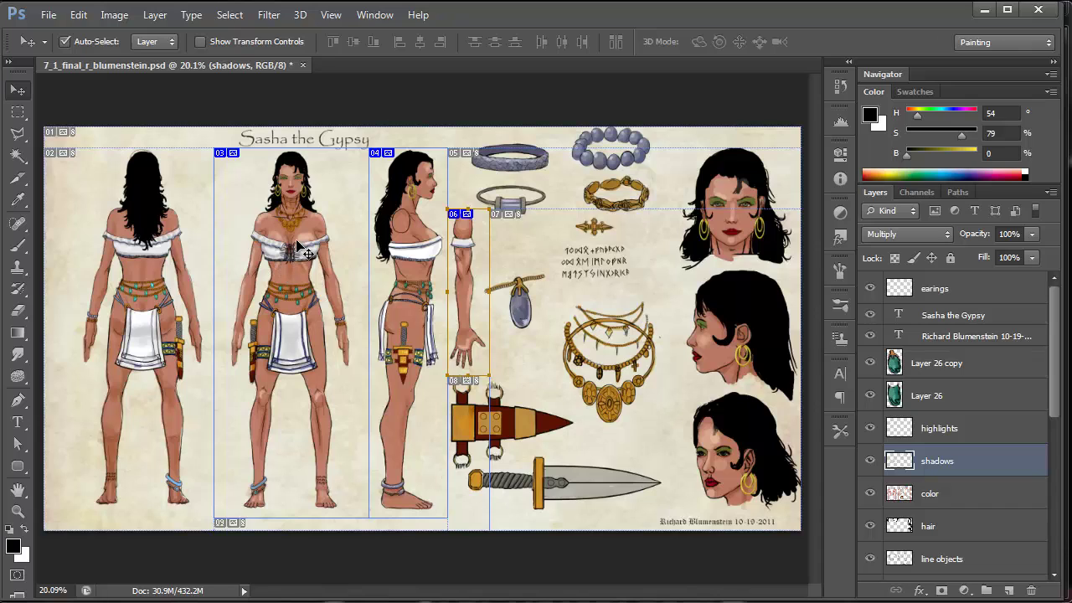
left_click_drag(371, 155, 399, 227)
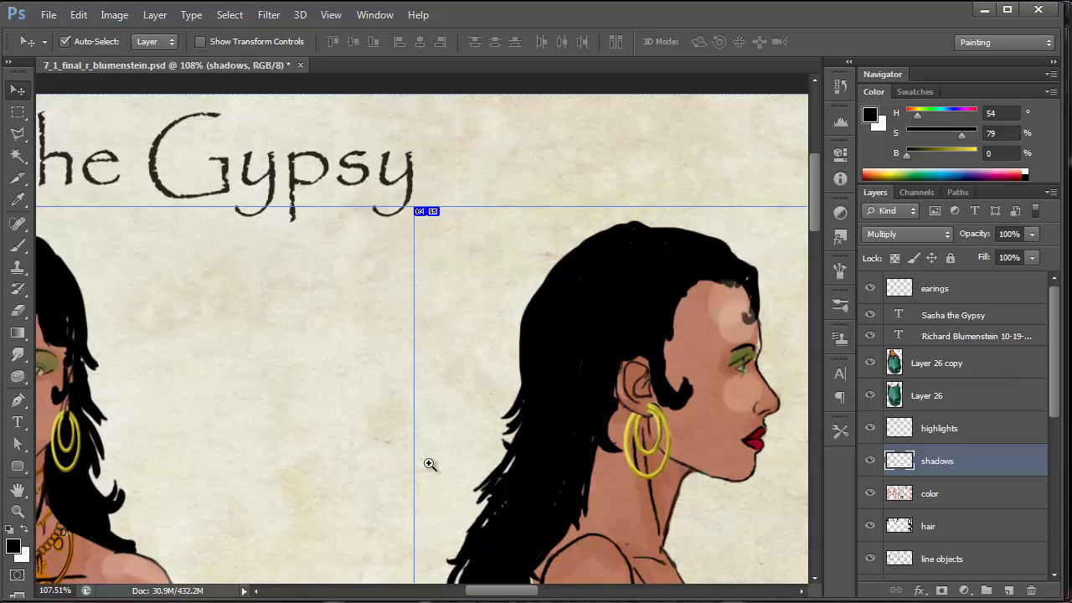
left_click_drag(407, 548, 333, 202)
scroll(334, 202, "down", 10)
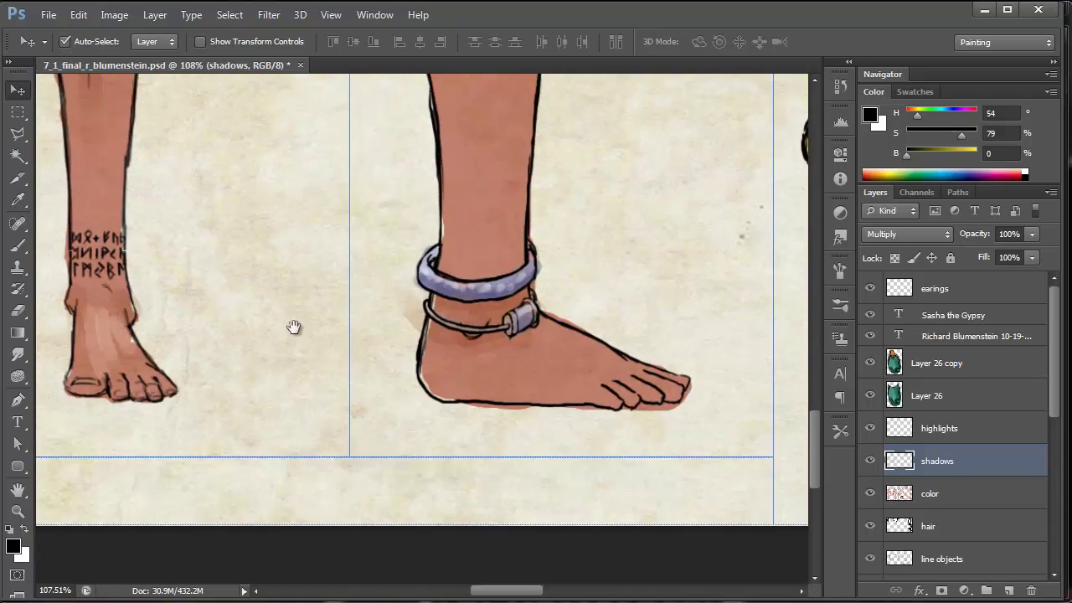
scroll(369, 163, "up", 5)
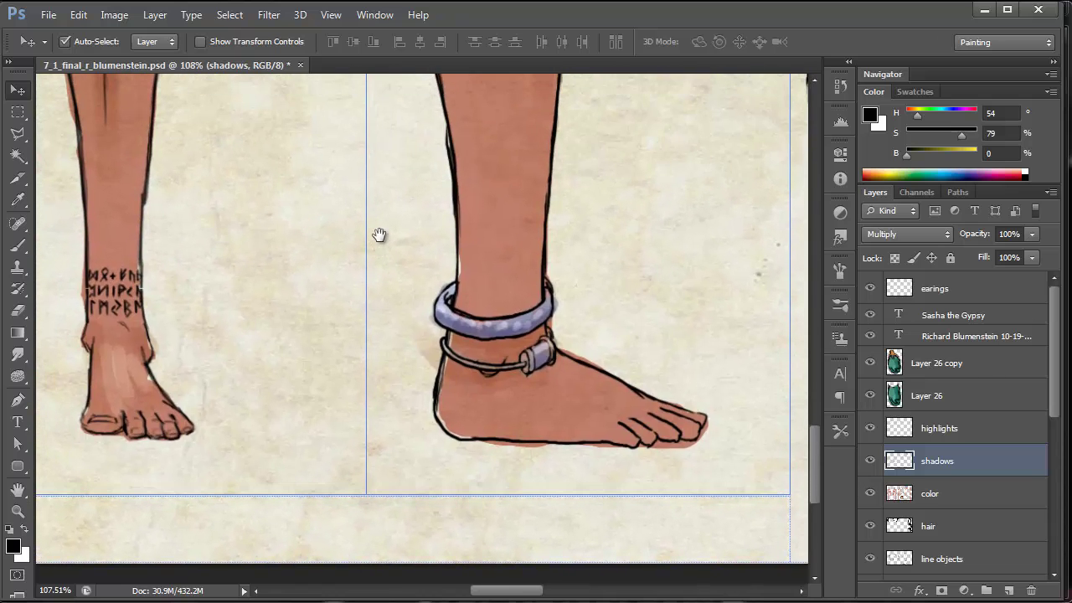
key("ctrl+0")
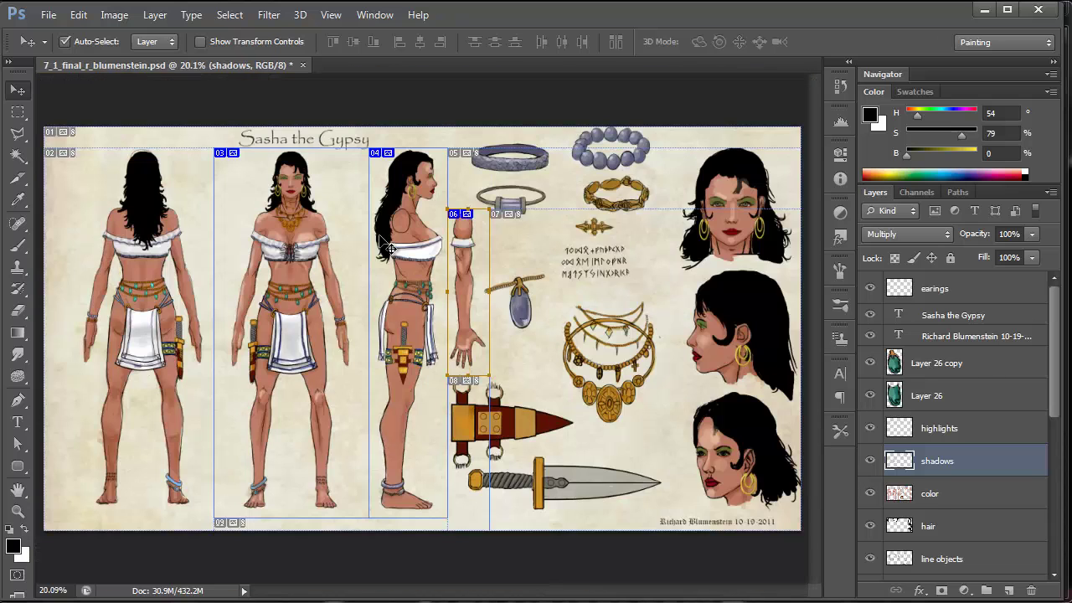
Open the sliced sheet in Save for Web, choose PNG output and fit the whole sheet in the preview
left_click(48, 15)
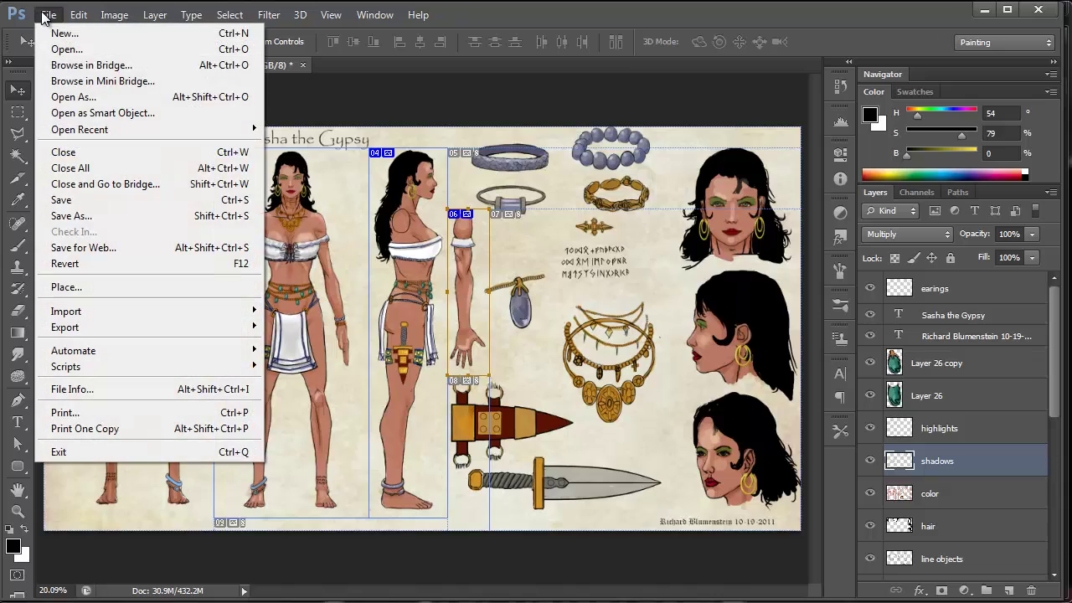
left_click(79, 246)
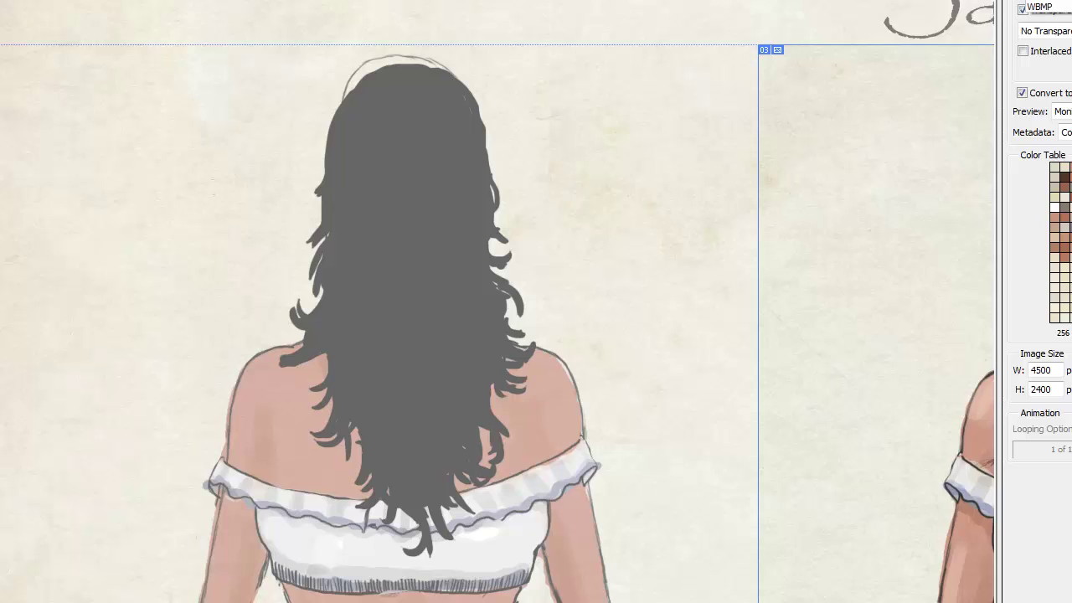
left_click(1043, 7)
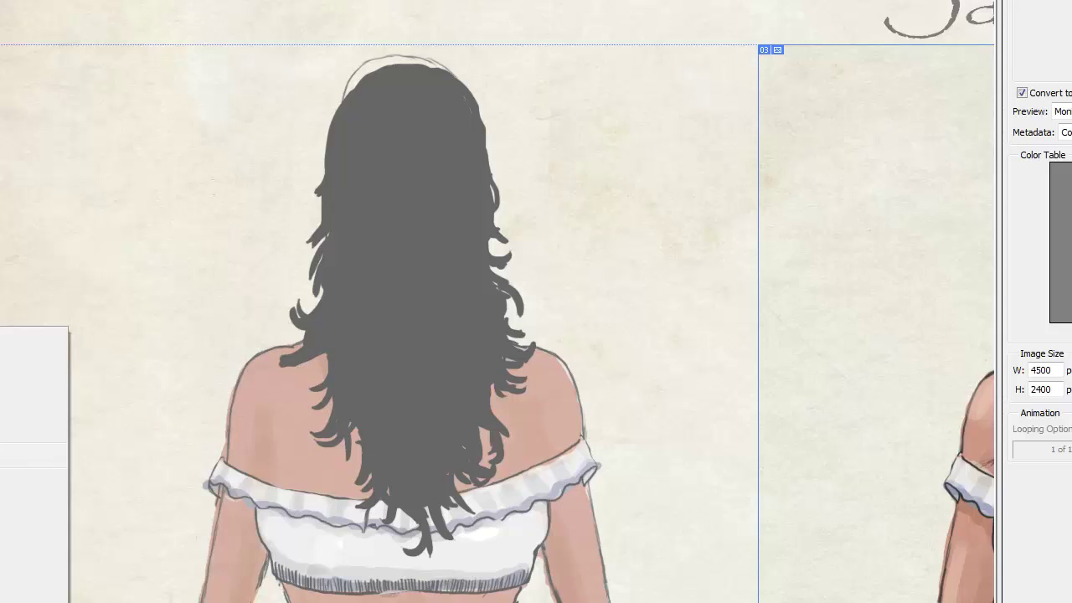
left_click(34, 352)
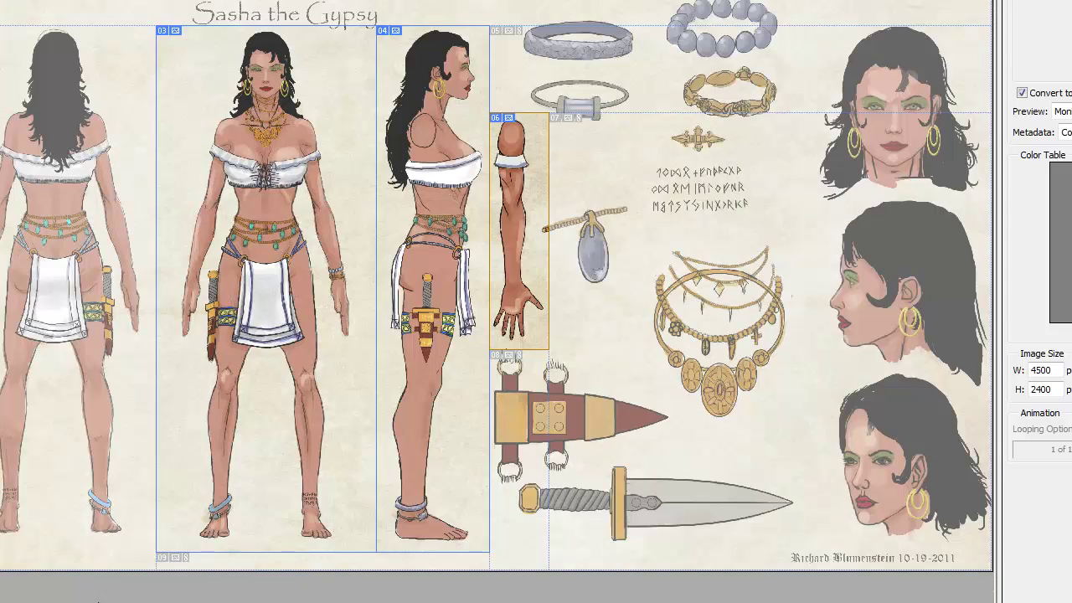
Select the front-view, side-view and arm slices together and set their export format to PNG
left_click(99, 519)
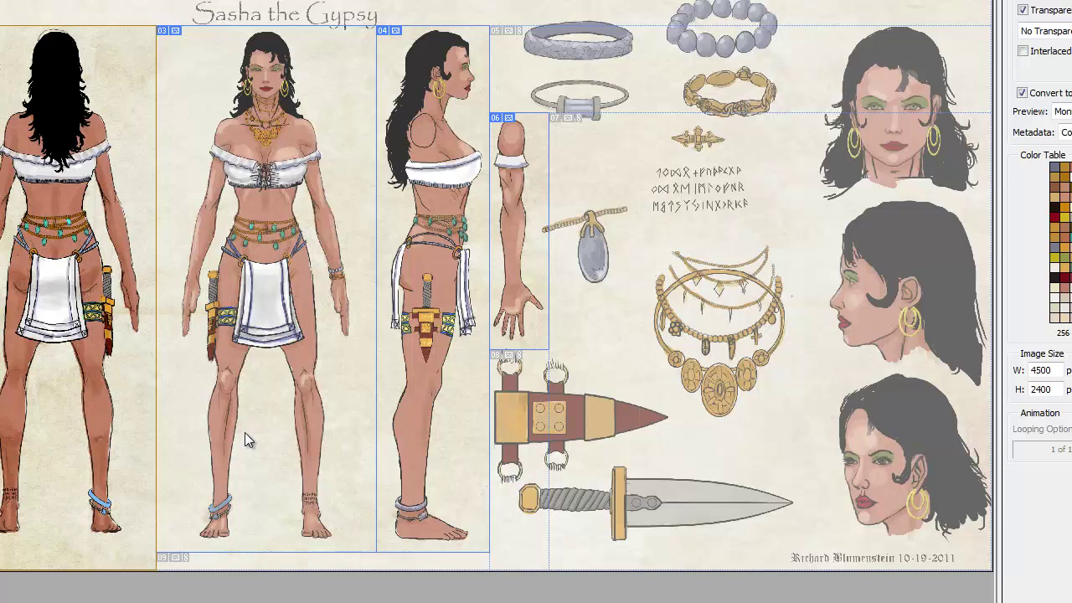
left_click(309, 218)
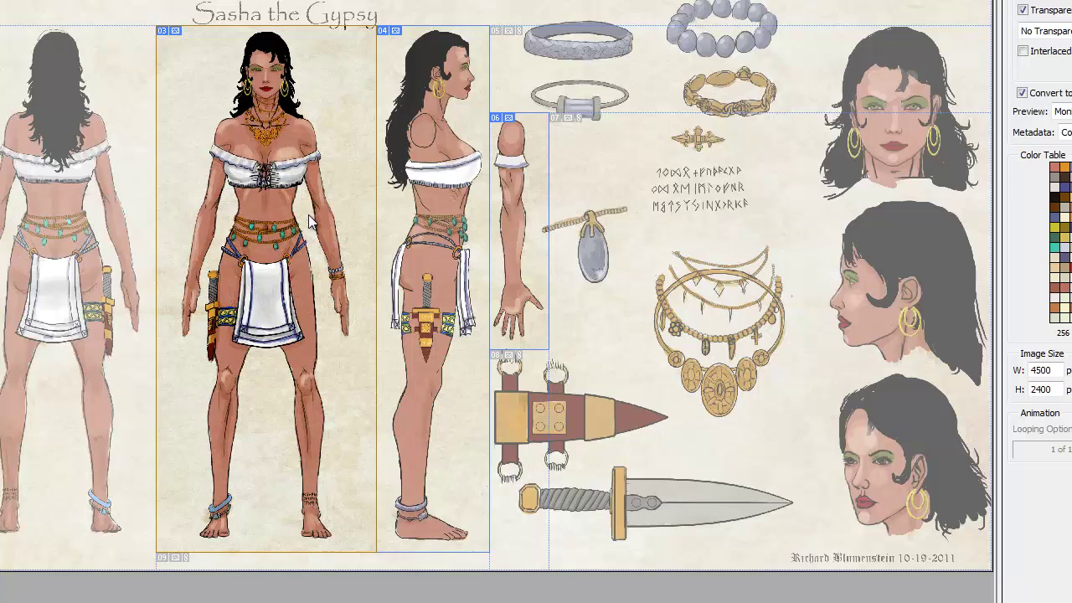
left_click(442, 251, "shift")
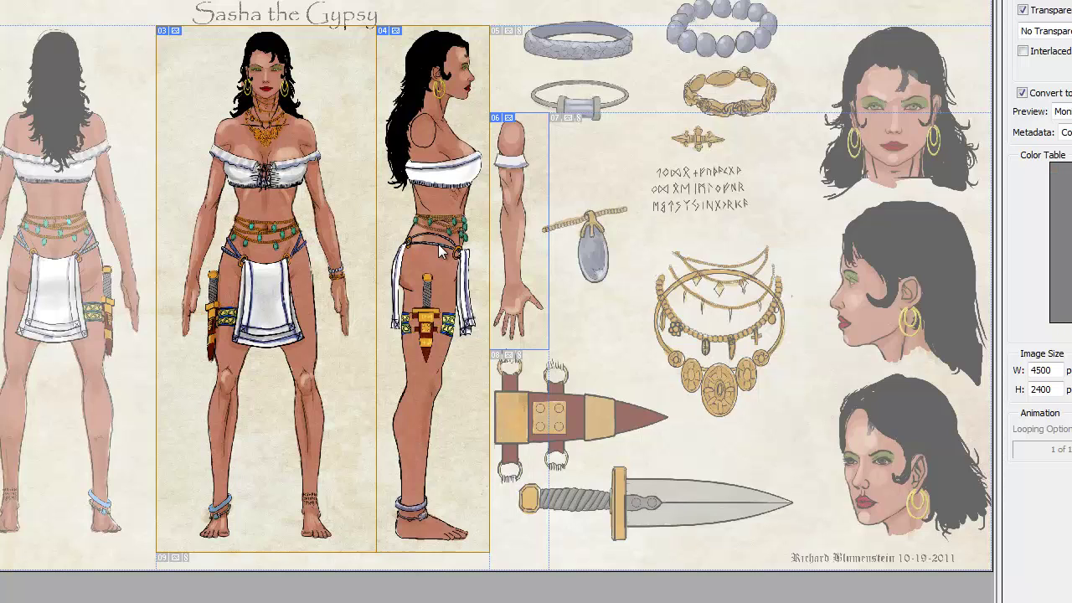
left_click(501, 237, "shift")
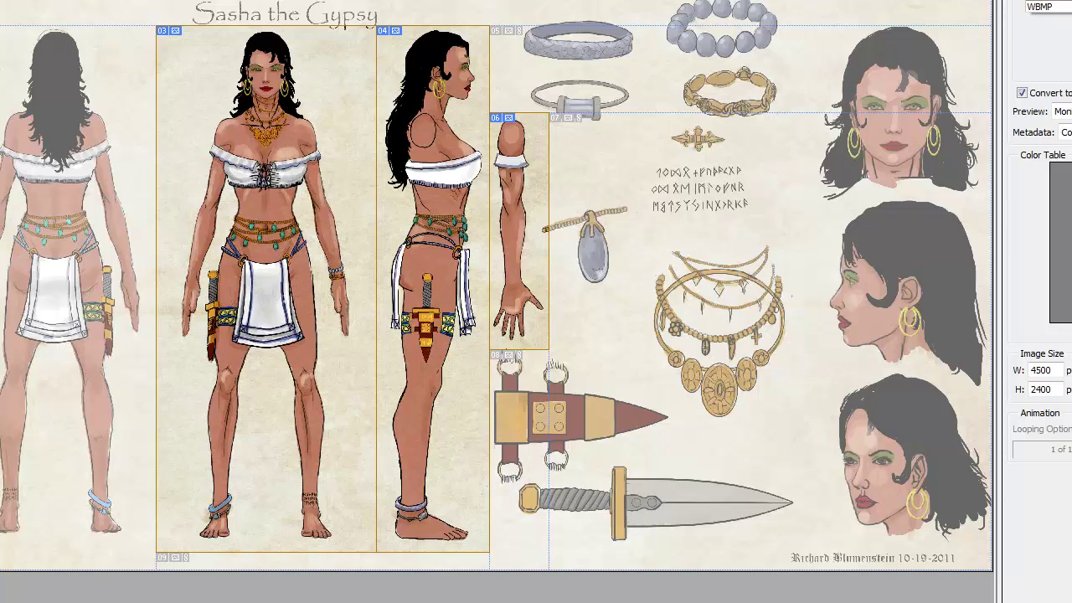
left_click(1047, 7)
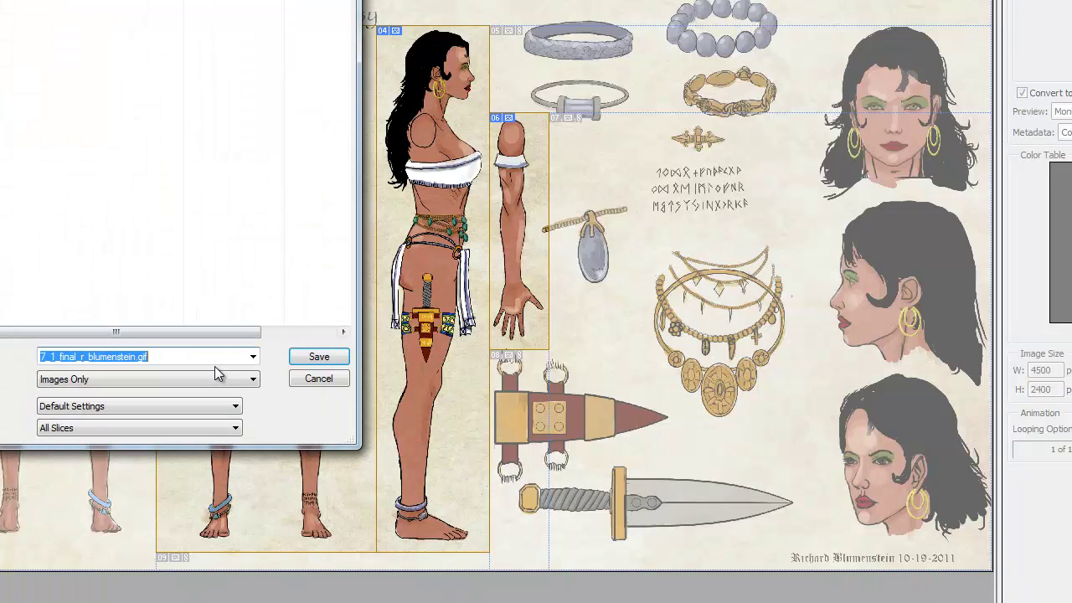
Export only the selected slices as images under the file name testwoman
left_click(196, 426)
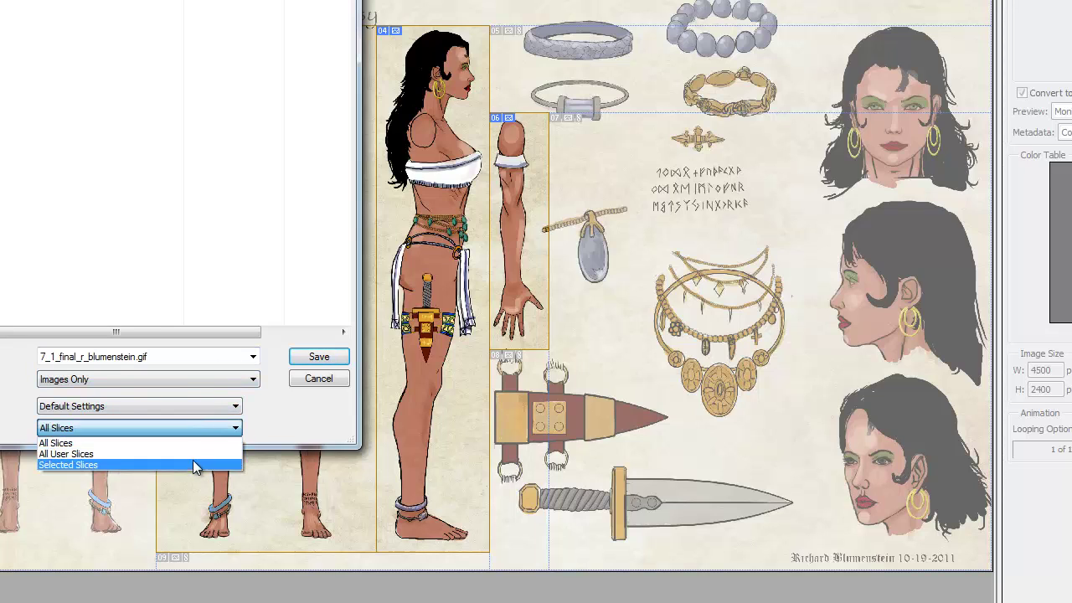
left_click(192, 465)
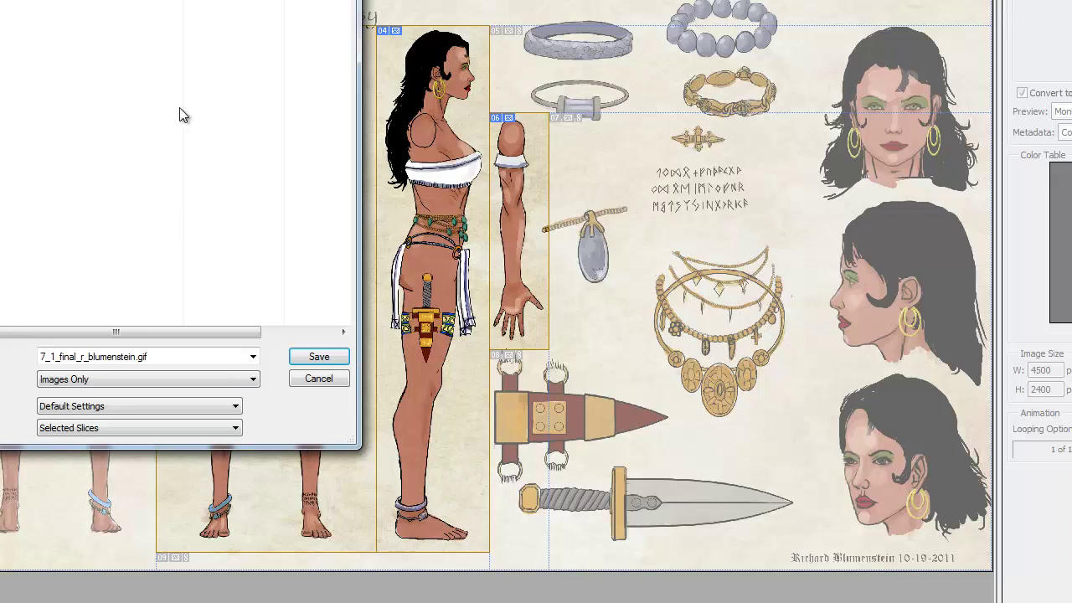
double_click(155, 358)
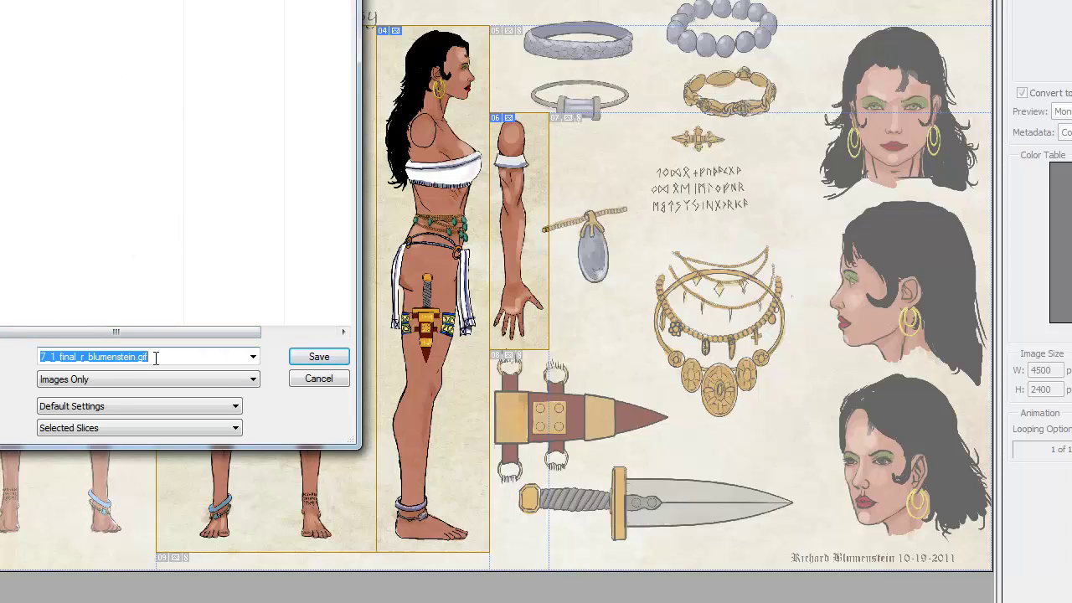
type("testwoman")
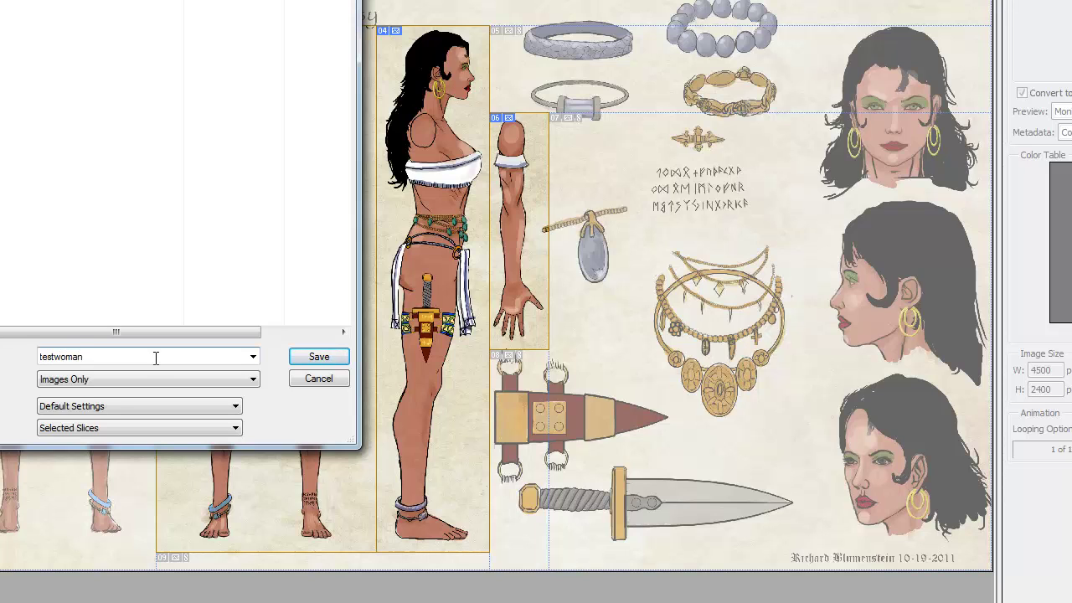
key("Return")
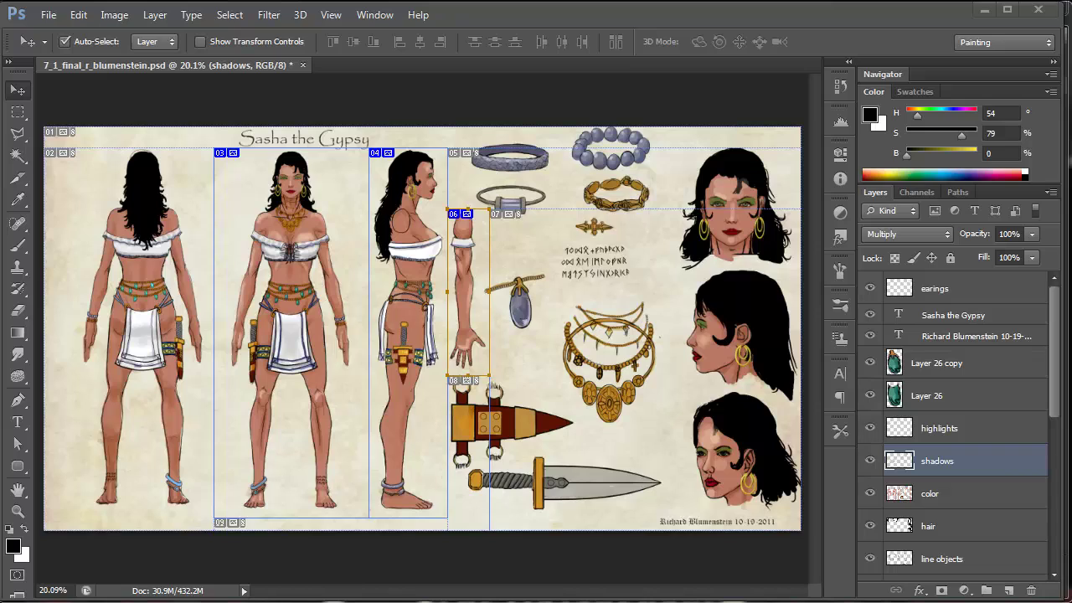
Switch to the exported images folder in Windows Explorer, check the slice files and rename testwoman_03.png as front.png
key("alt+Tab")
left_click(281, 157)
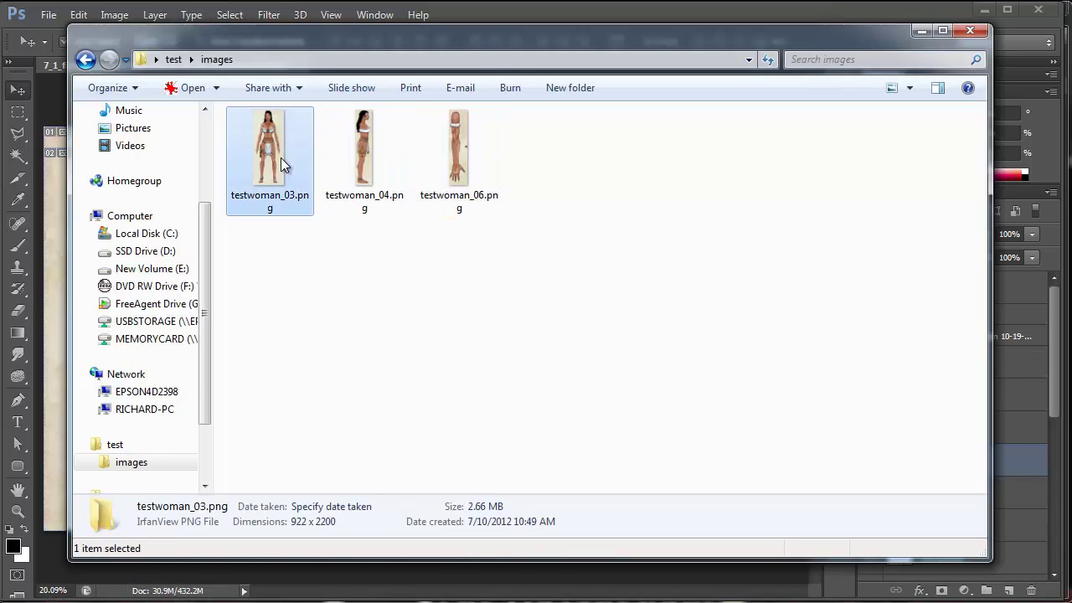
left_click(394, 168)
left_click(469, 169)
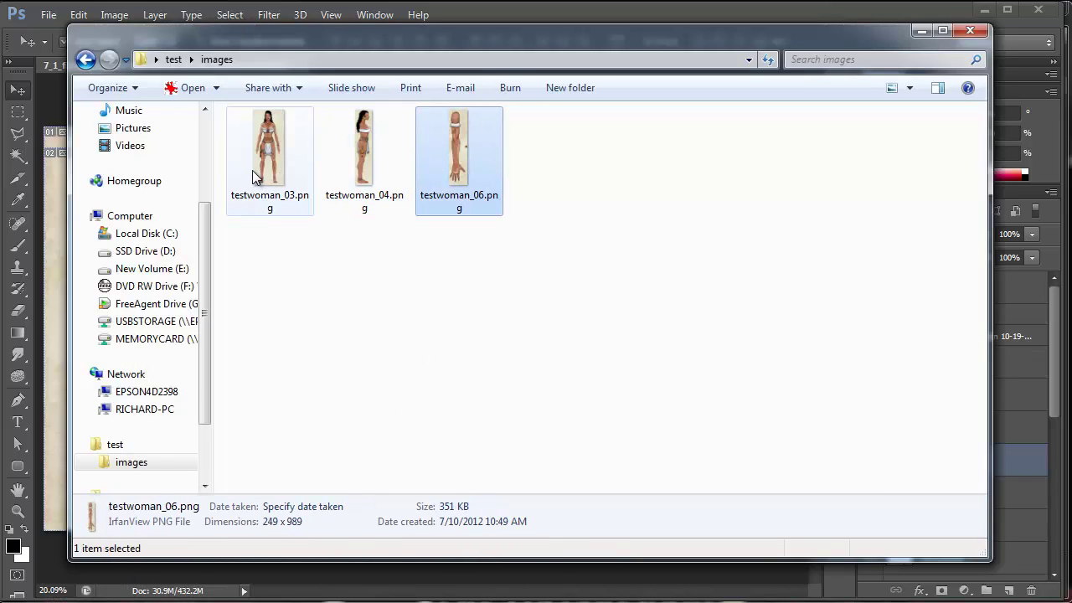
left_click(272, 199)
left_click(273, 199)
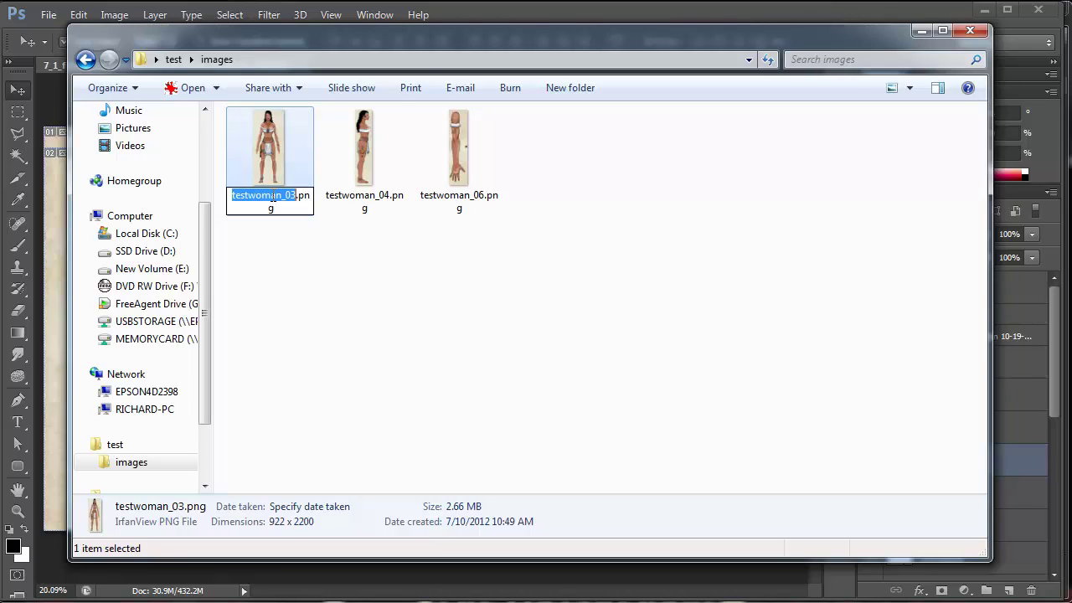
type("front")
key("Return")
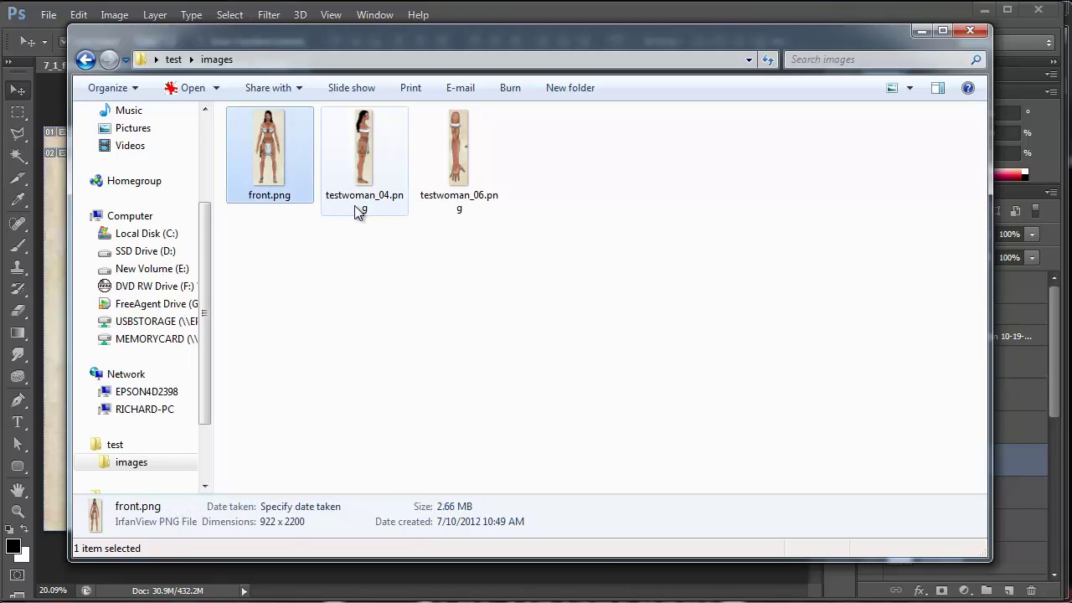
Rename the side-view image testwoman_04.png as side.png
left_click(362, 201)
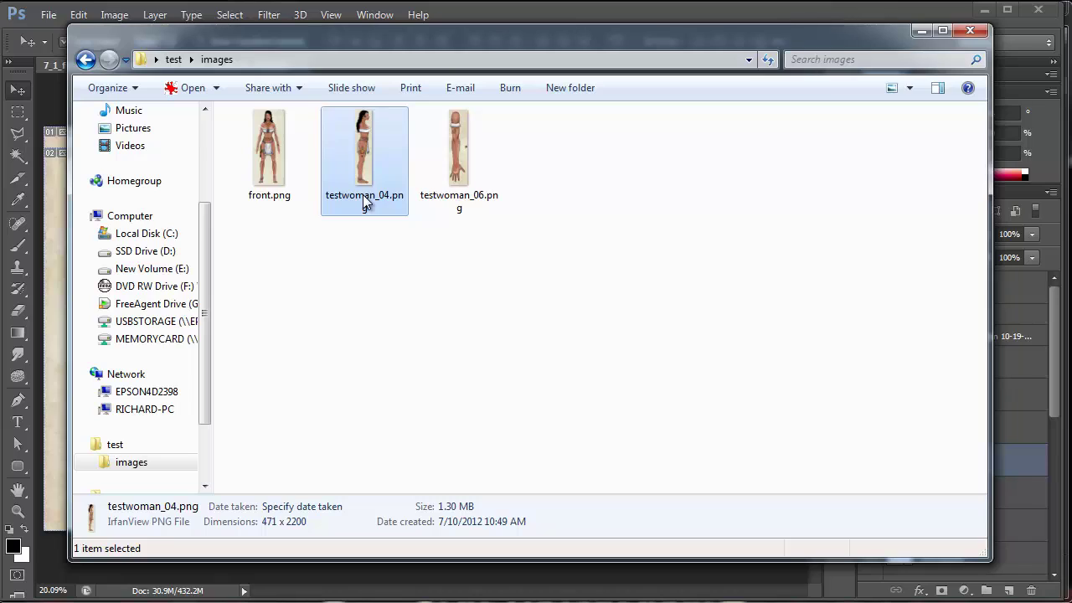
left_click(365, 202)
type("side")
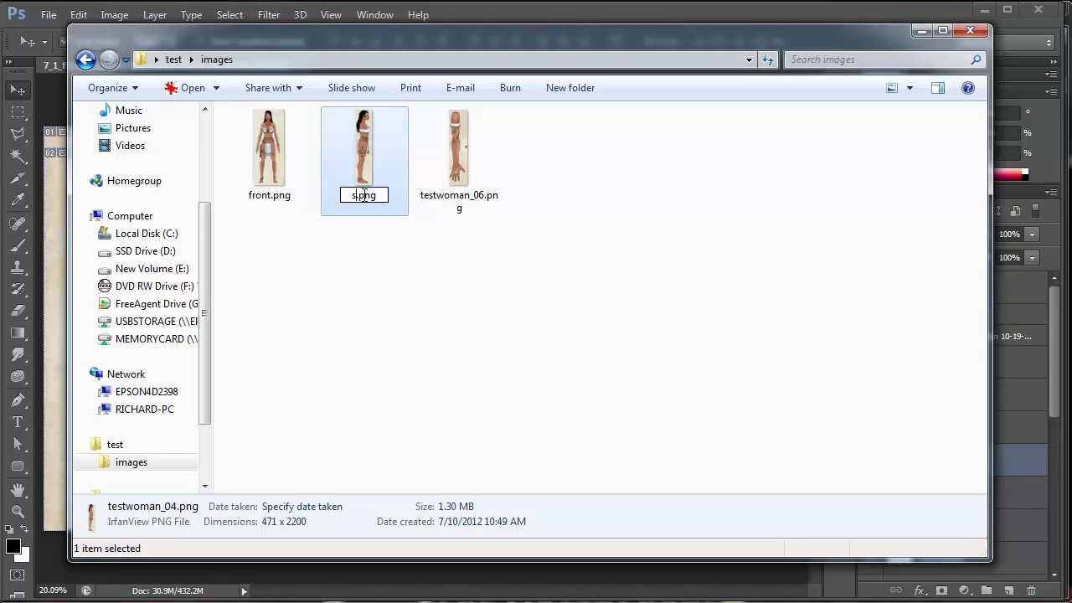
key("Return")
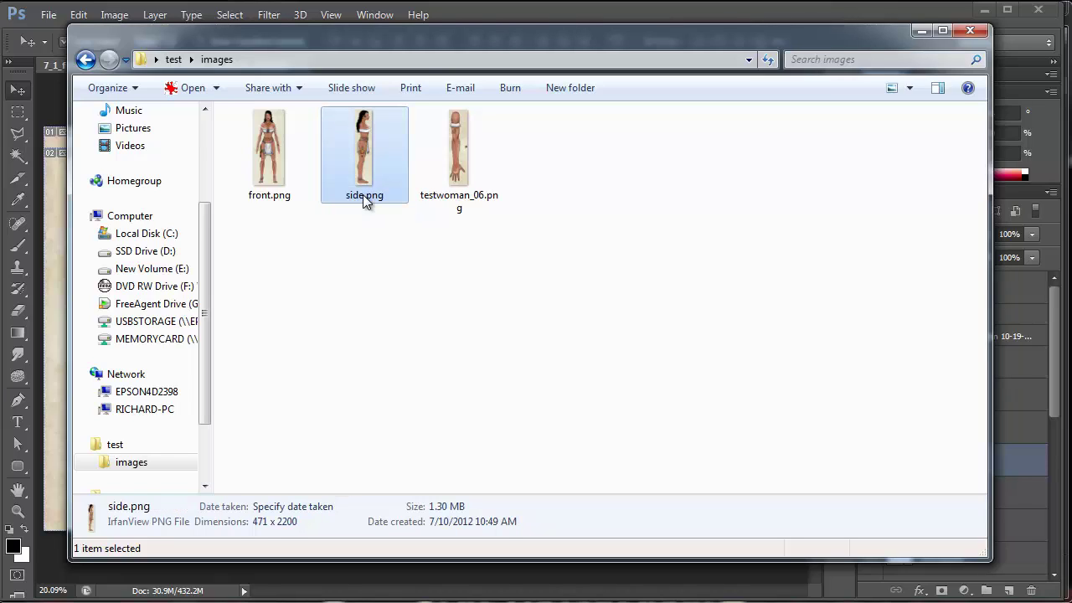
Rename the arm image testwoman_06.png as arm.png and close the images folder
left_click(434, 199)
left_click(448, 196)
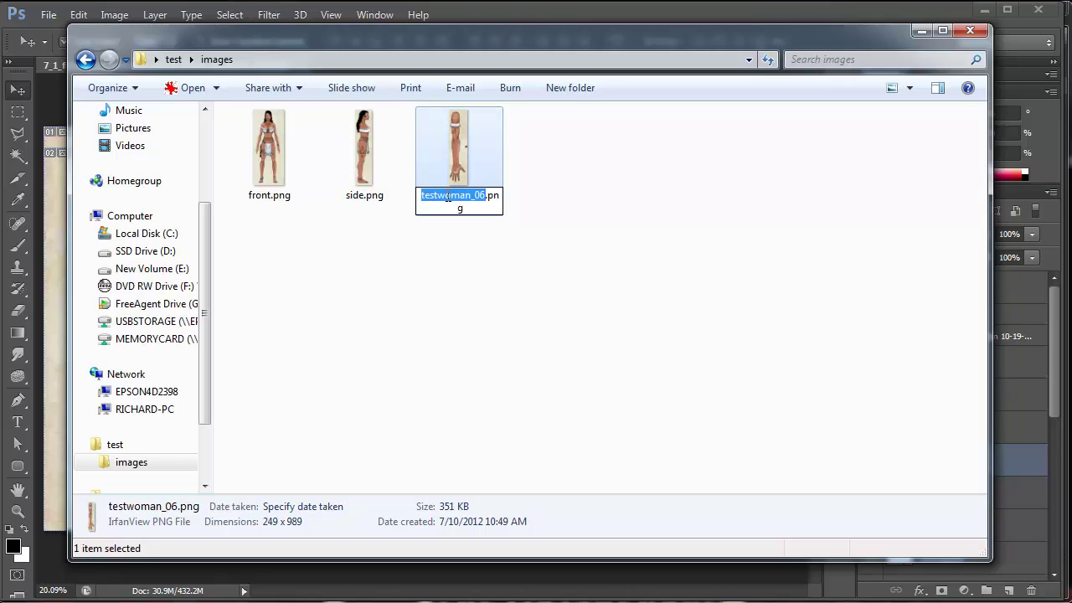
type("srm")
key("Return")
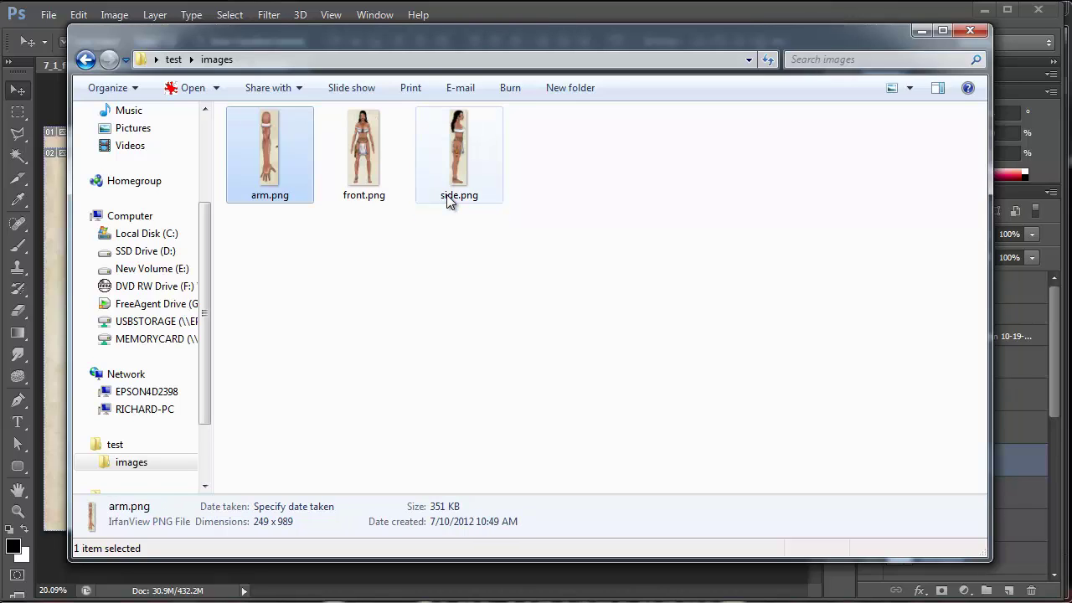
left_click(453, 221)
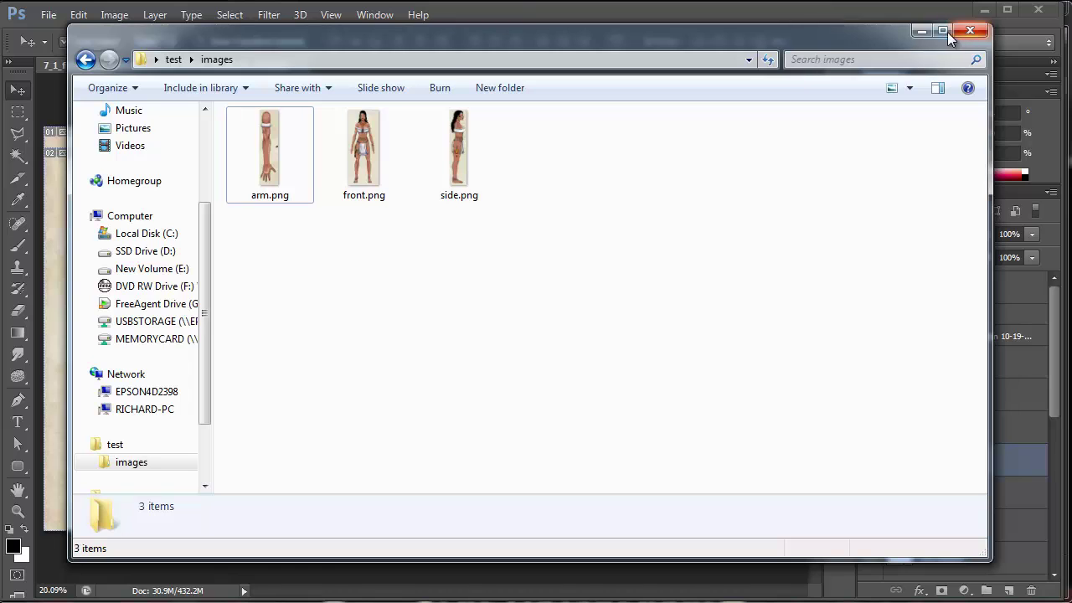
left_click(970, 31)
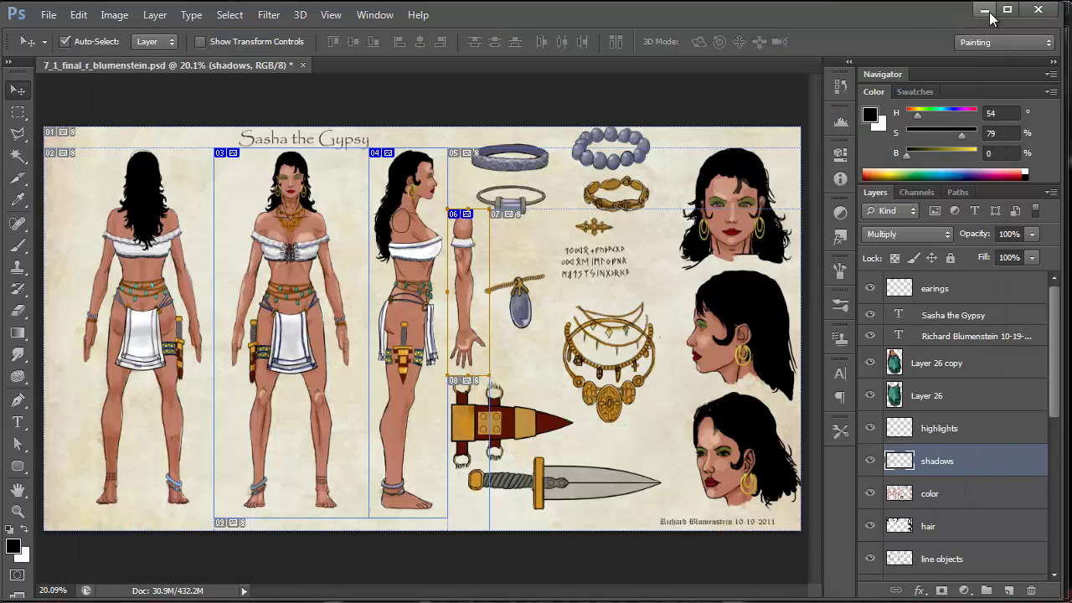
Switch to 3ds Max, convert the tall box to an Editable Poly and activate its Element selection level
left_click(987, 10)
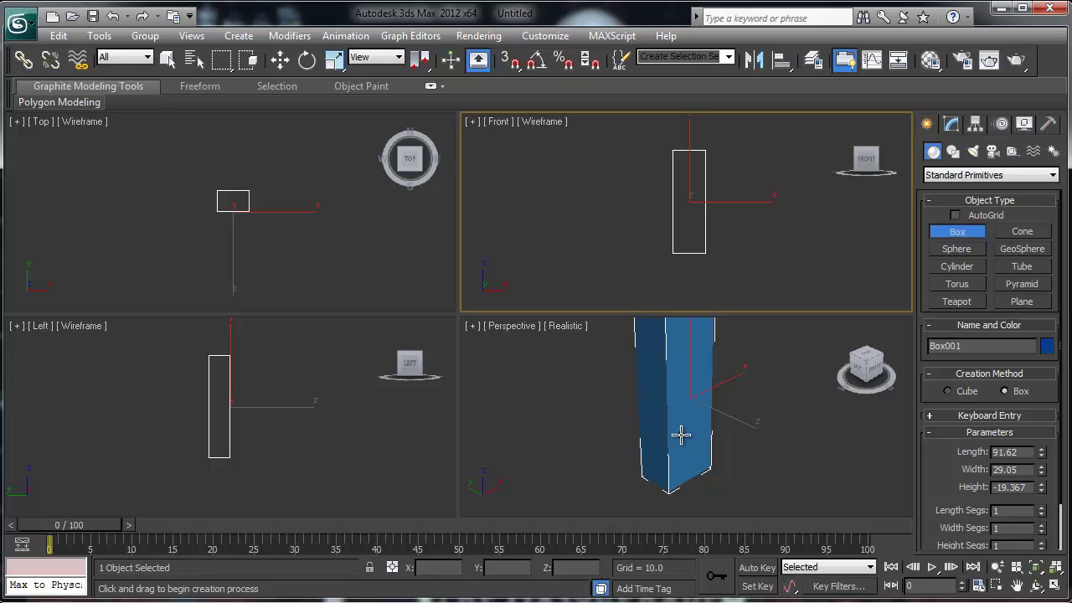
left_click(952, 128)
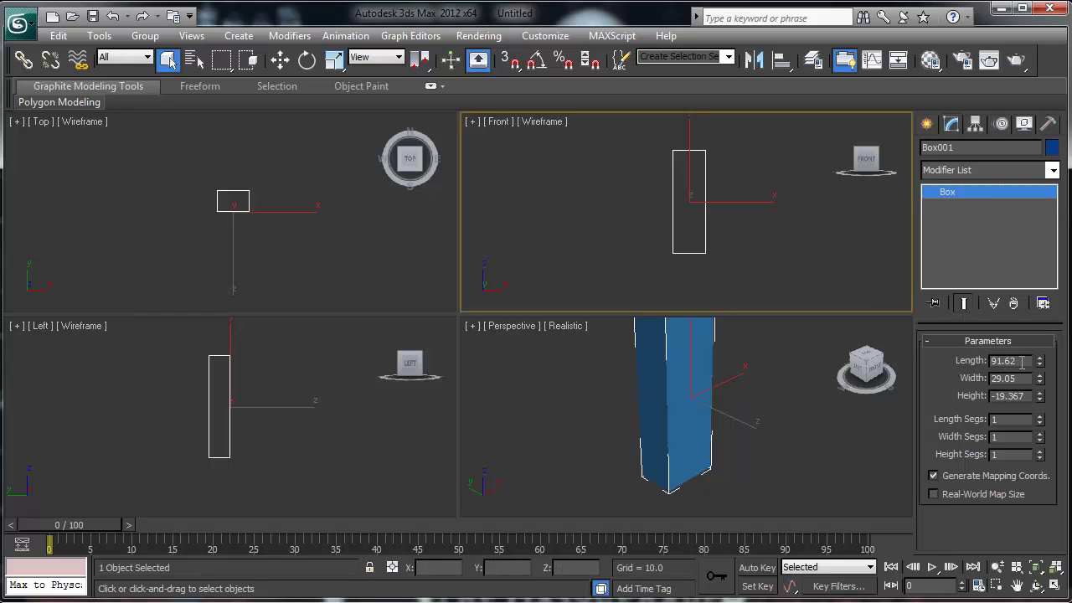
right_click(951, 194)
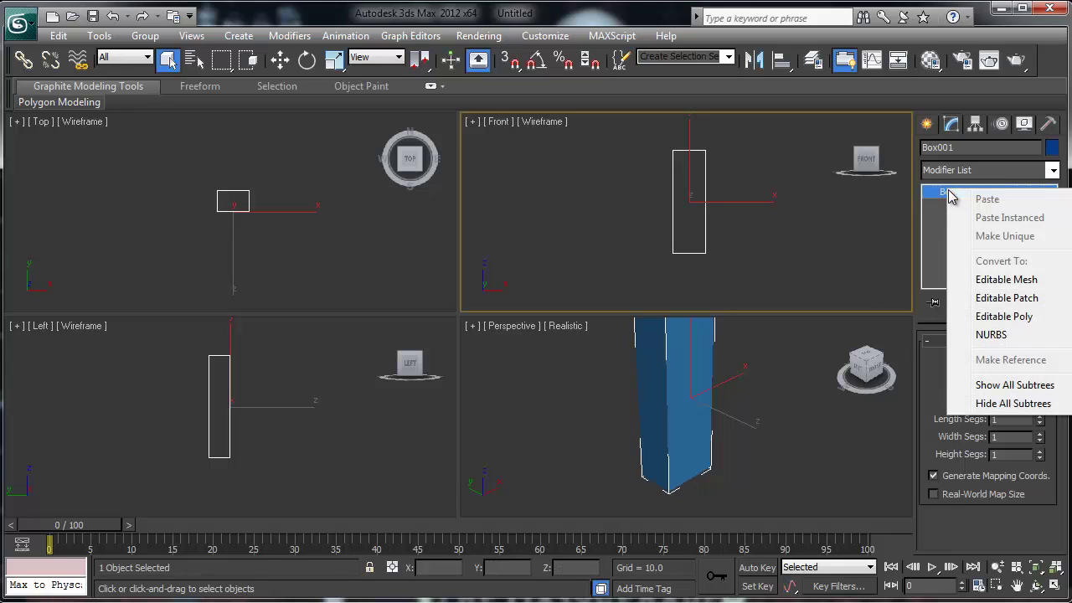
left_click(1003, 316)
left_click_drag(622, 496, 711, 435)
left_click(1023, 361)
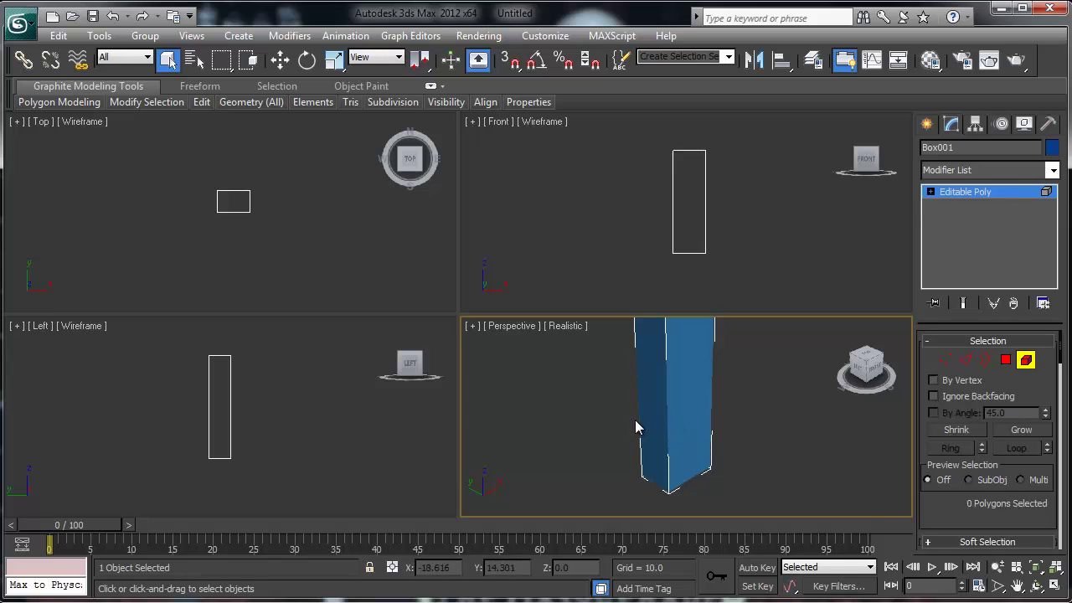
Select the whole box element, flip its normals to face inward, and deselect the element
left_click(687, 414)
left_click_drag(959, 468, 962, 361)
scroll(977, 430, "down", 5)
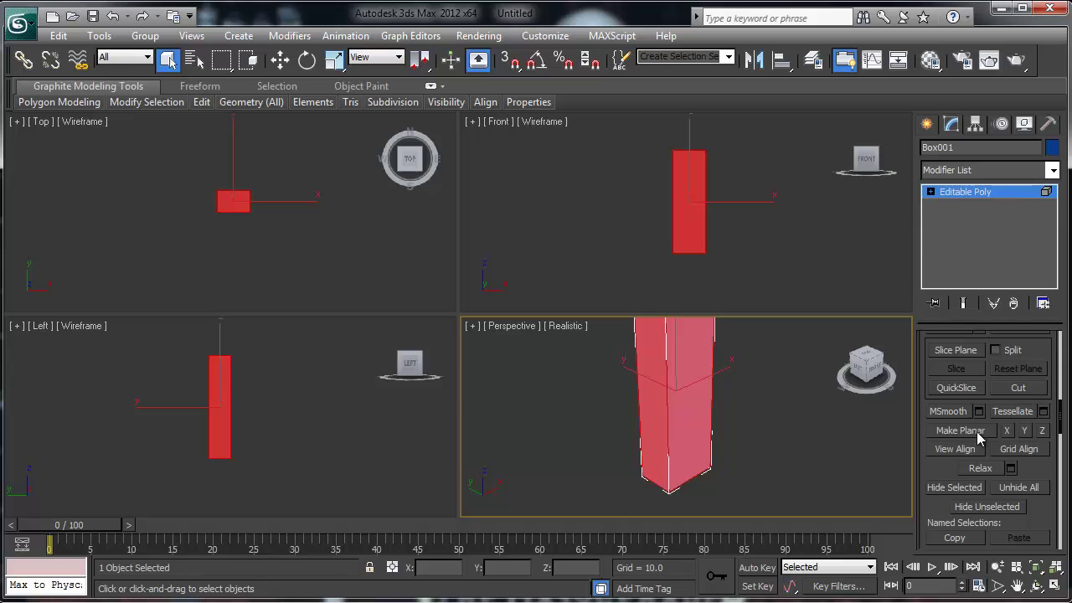
scroll(978, 436, "down", 3)
scroll(980, 437, "down", 6)
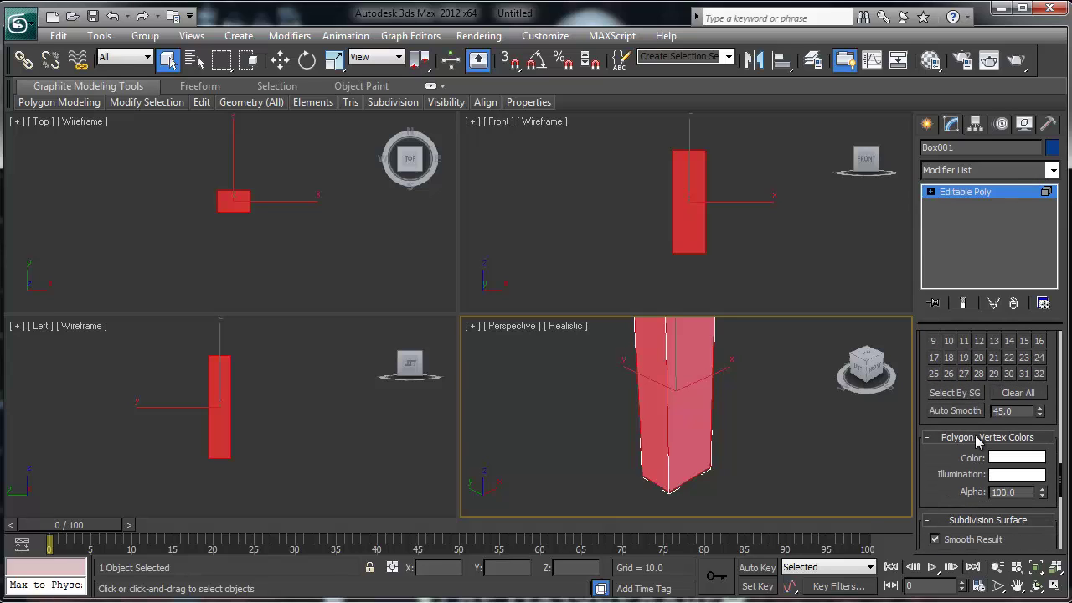
scroll(976, 442, "down", 2)
scroll(976, 442, "up", 8)
scroll(978, 442, "up", 2)
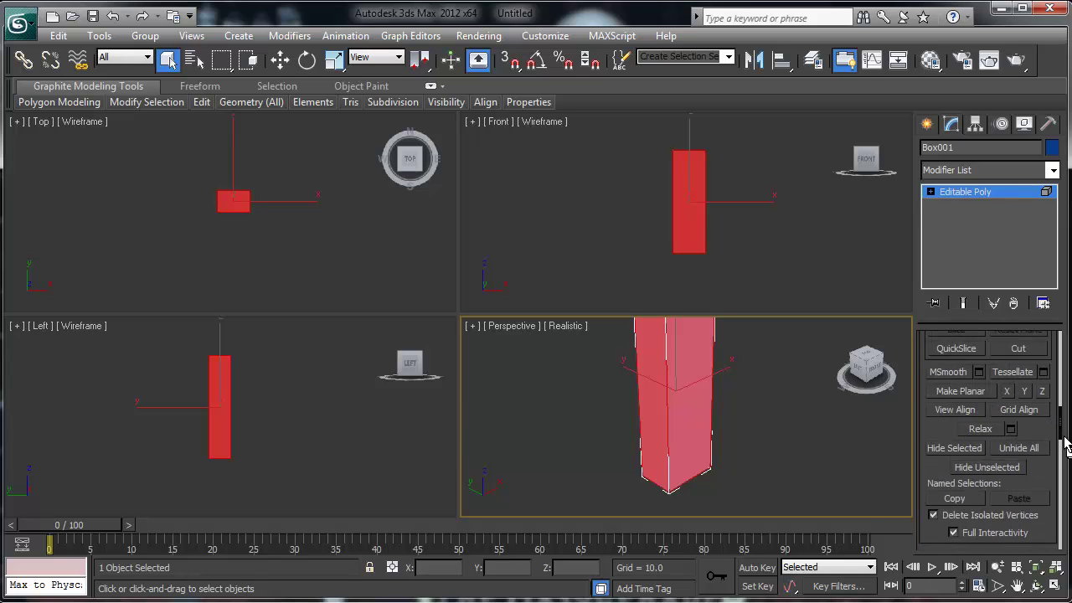
left_click_drag(1063, 437, 1062, 389)
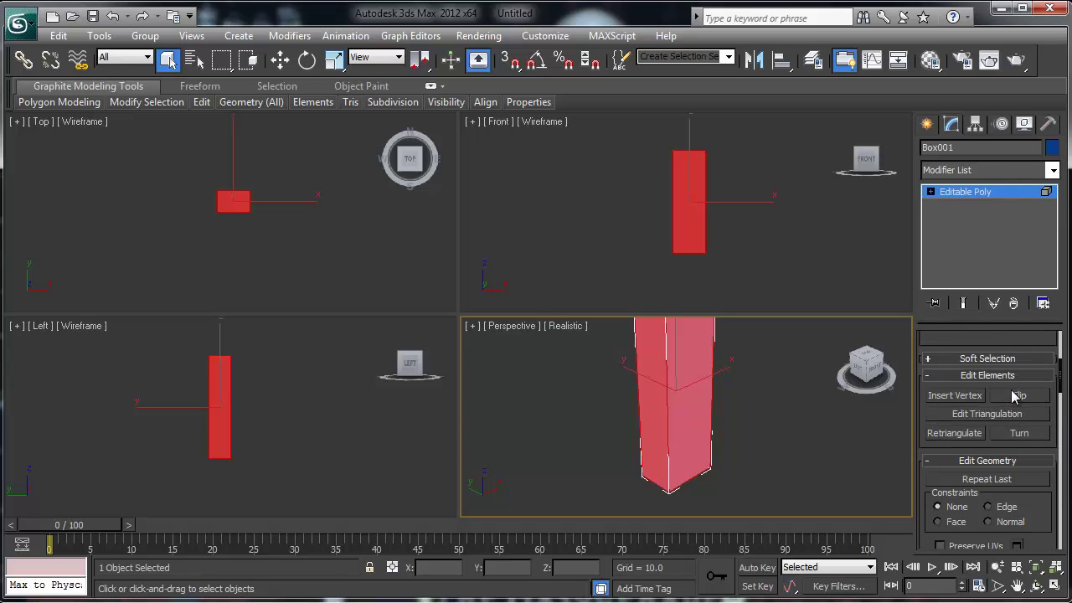
left_click(1017, 397)
left_click(773, 400)
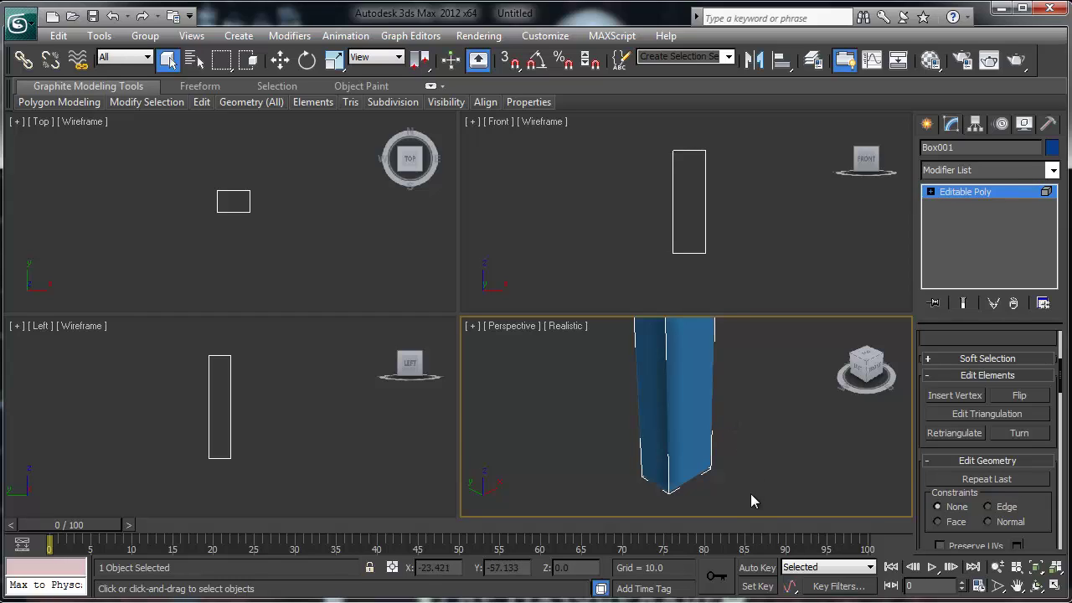
Maximize the Perspective viewport so the whole box can be worked on in a single view
key("alt")
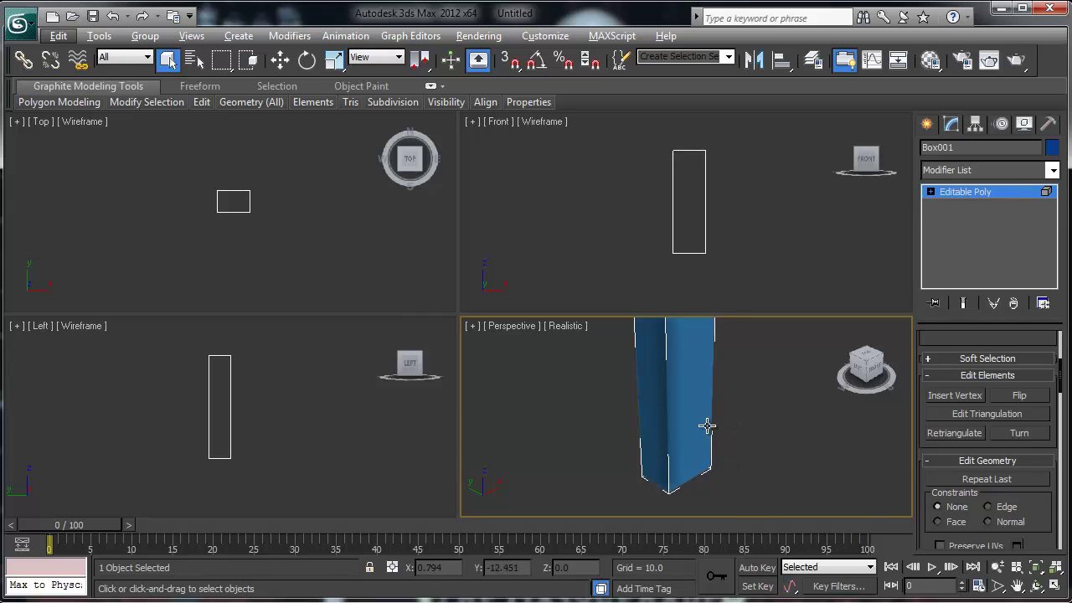
key("alt+w")
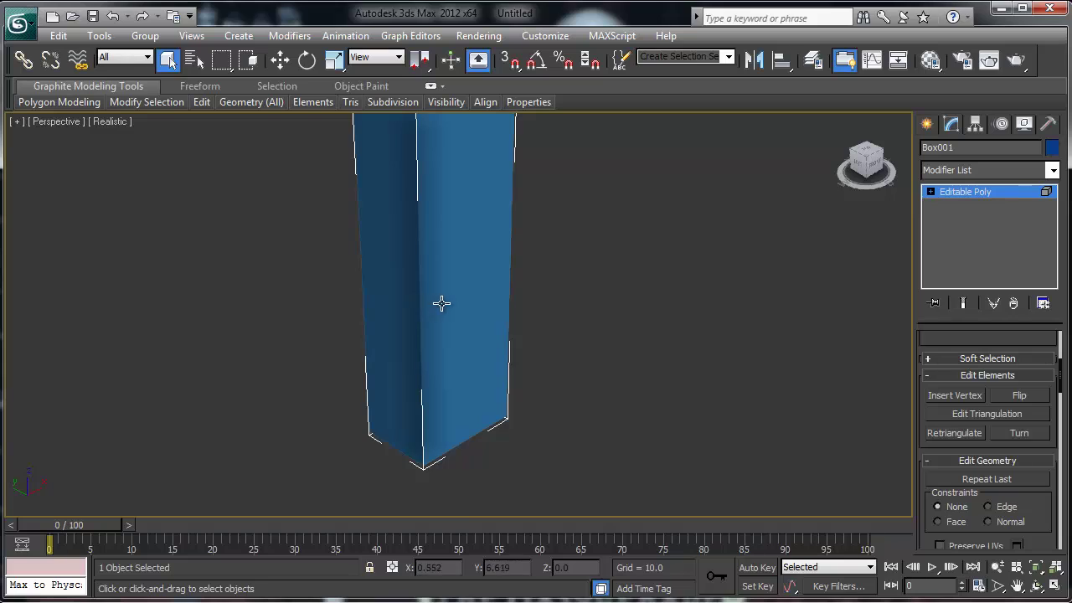
scroll(458, 309, "up", 1)
scroll(450, 330, "down", 4)
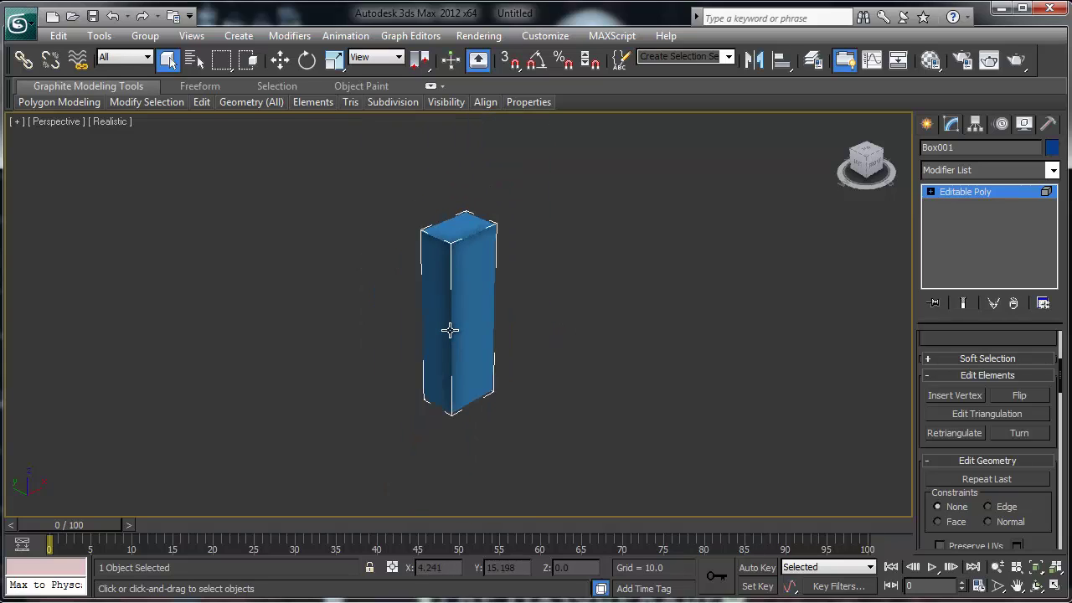
scroll(450, 330, "up", 3)
scroll(460, 332, "down", 3)
middle_click_drag(458, 361, 448, 338, "alt")
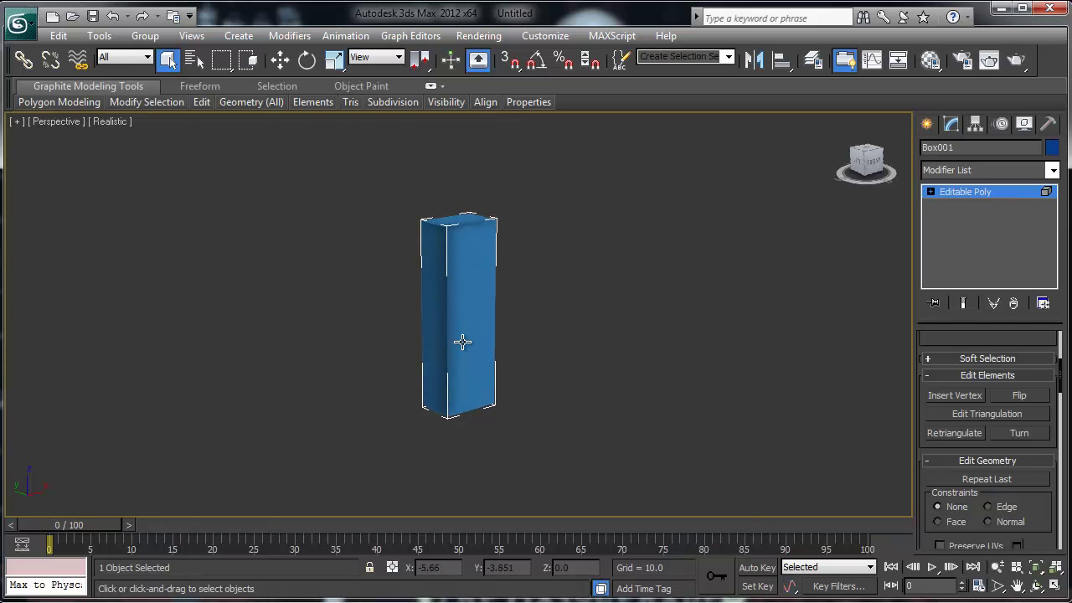
Enable Backface Cull in the object properties of the box
left_click_drag(387, 440, 529, 192)
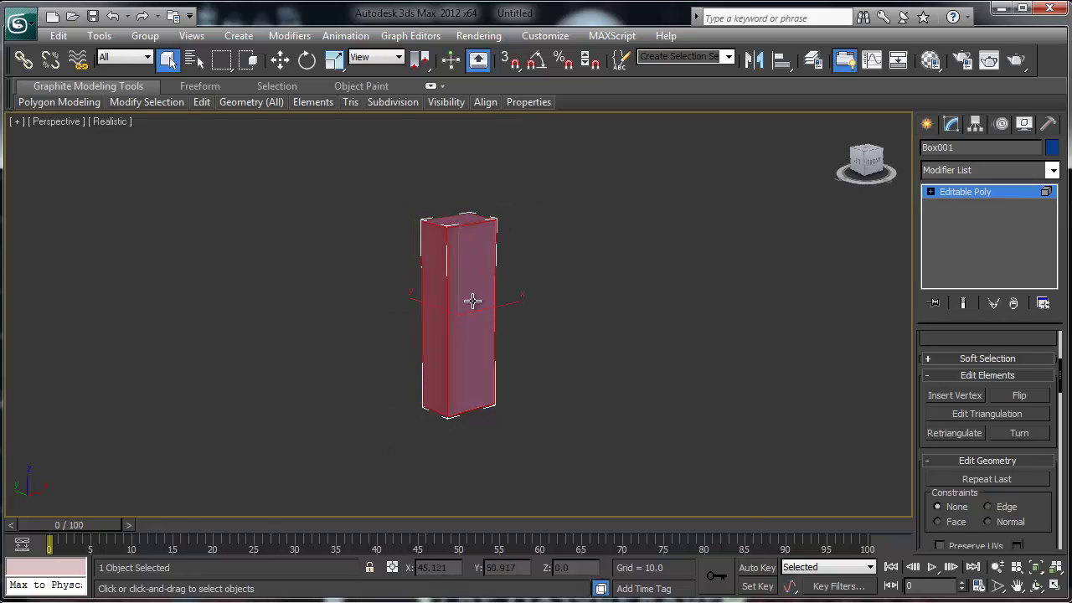
right_click(471, 302)
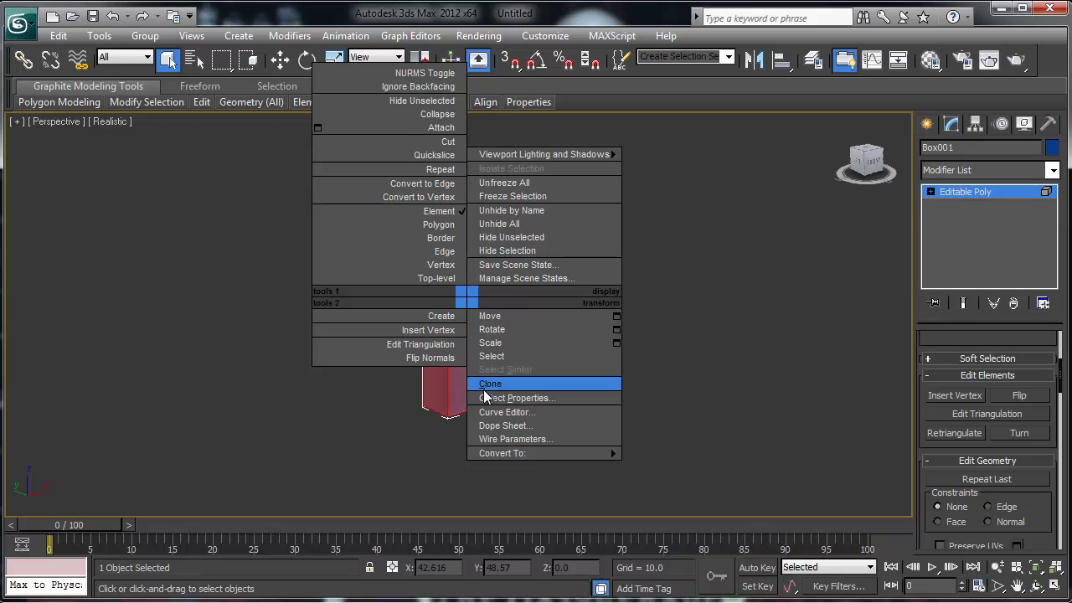
left_click(515, 398)
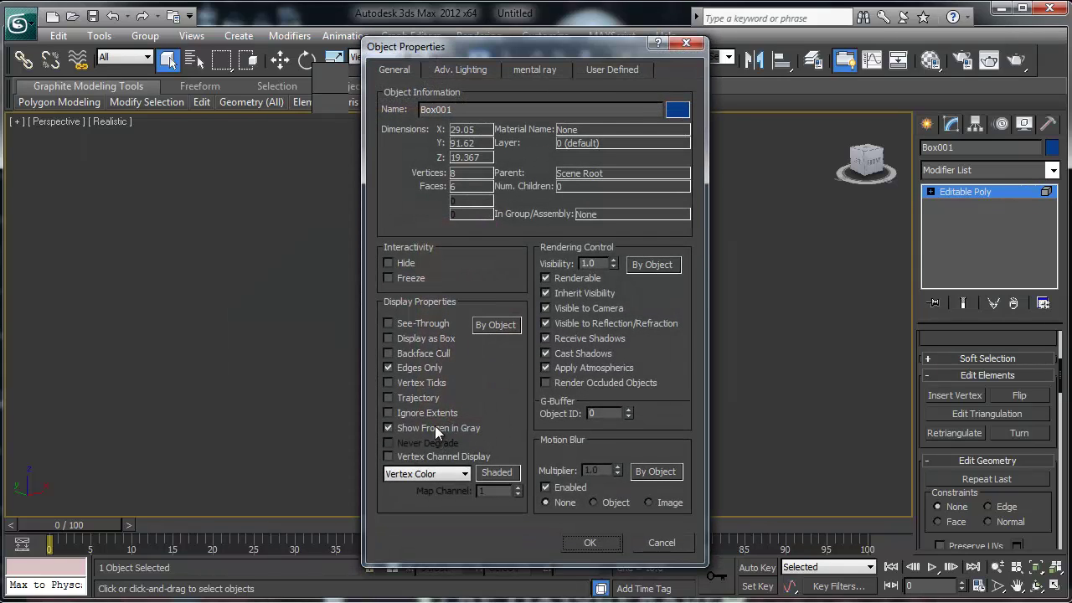
left_click_drag(524, 49, 741, 55)
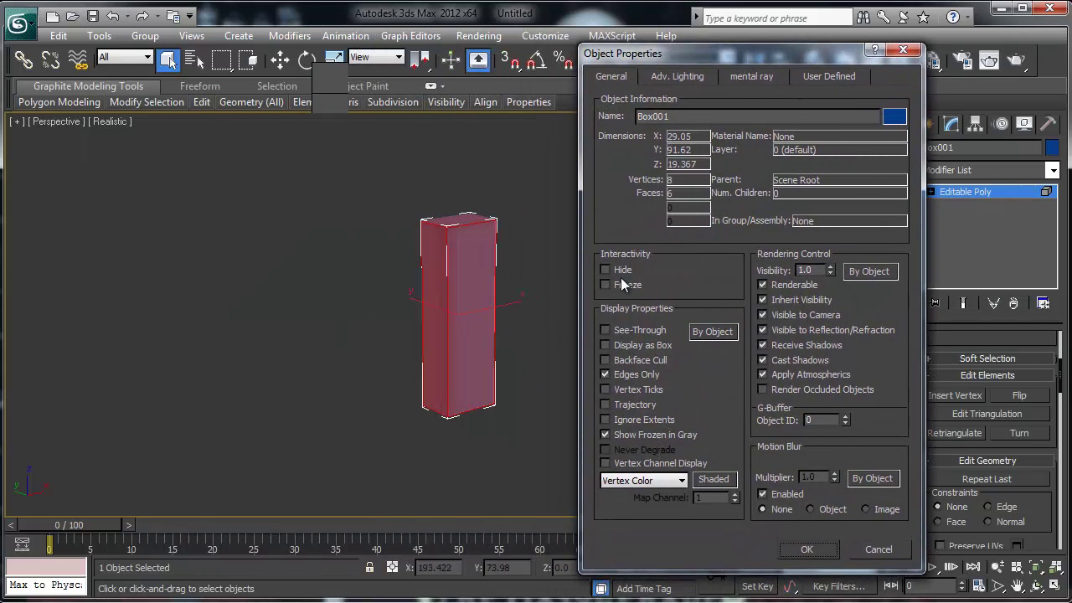
left_click(605, 360)
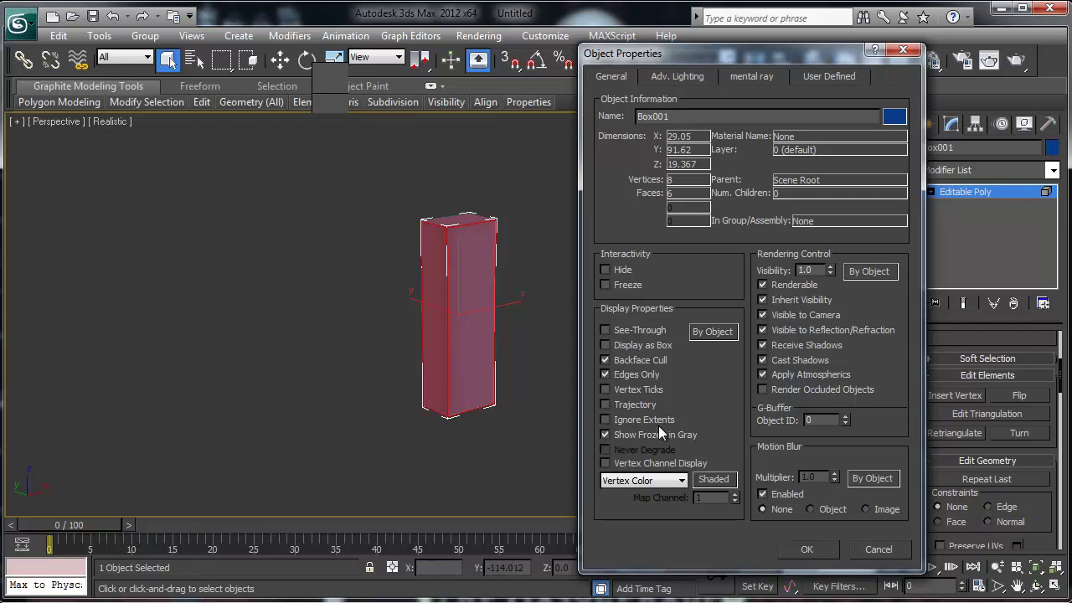
left_click(807, 549)
left_click(581, 438)
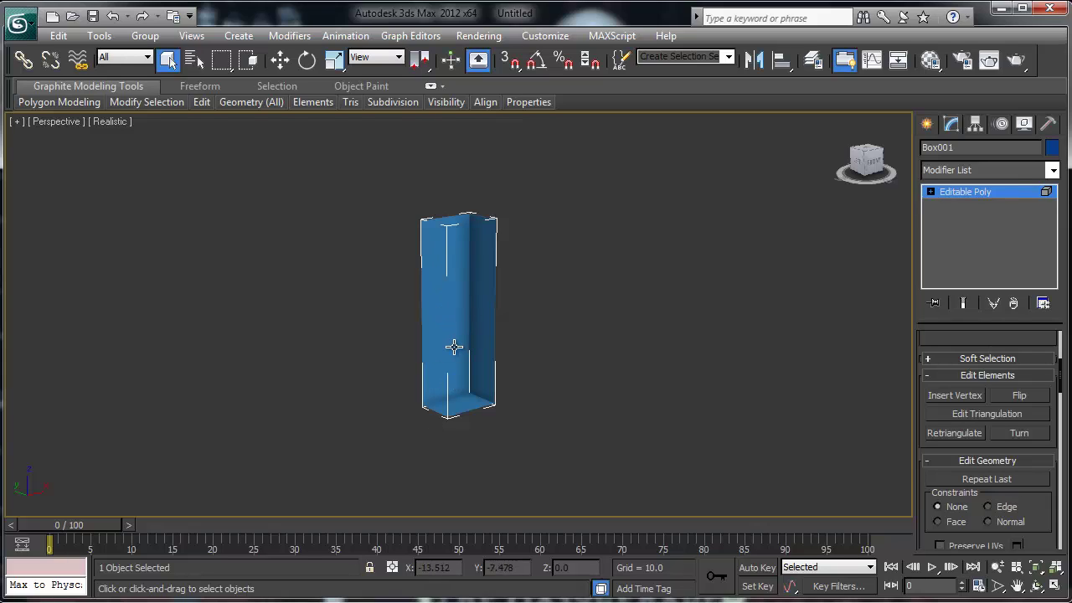
scroll(457, 348, "up", 4)
scroll(458, 350, "down", 4)
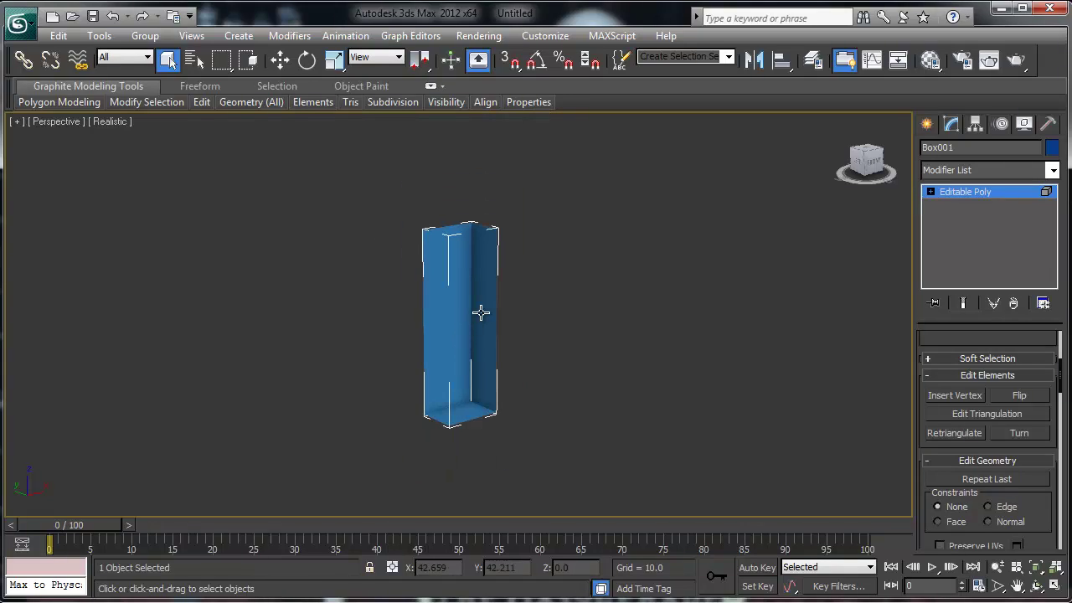
Switch to the Polygon selection level, select the box's narrow right side polygon and locate its Polygon: Material IDs settings
left_click(480, 312)
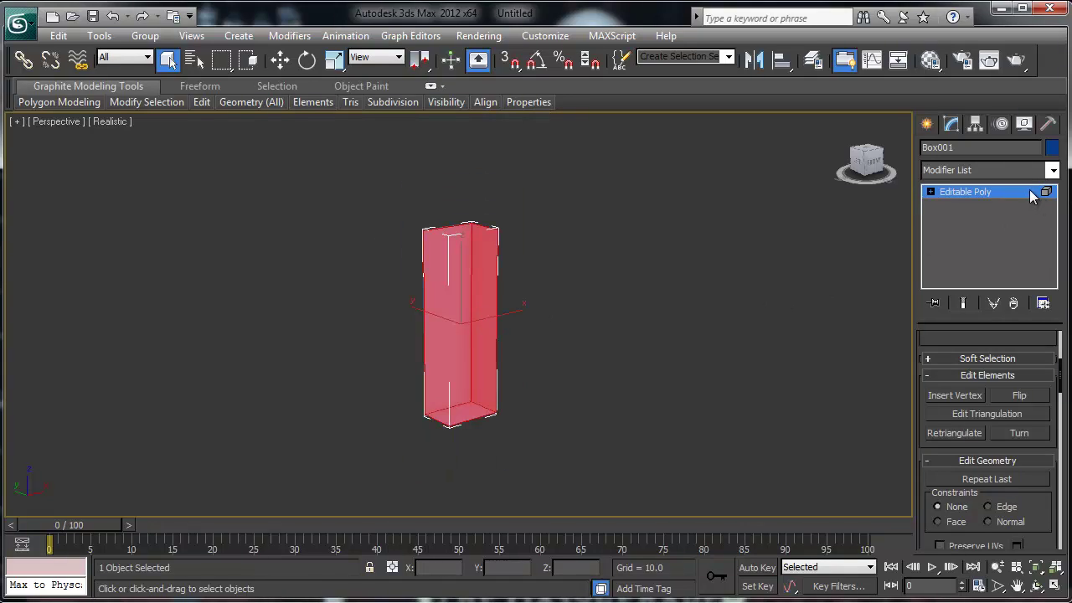
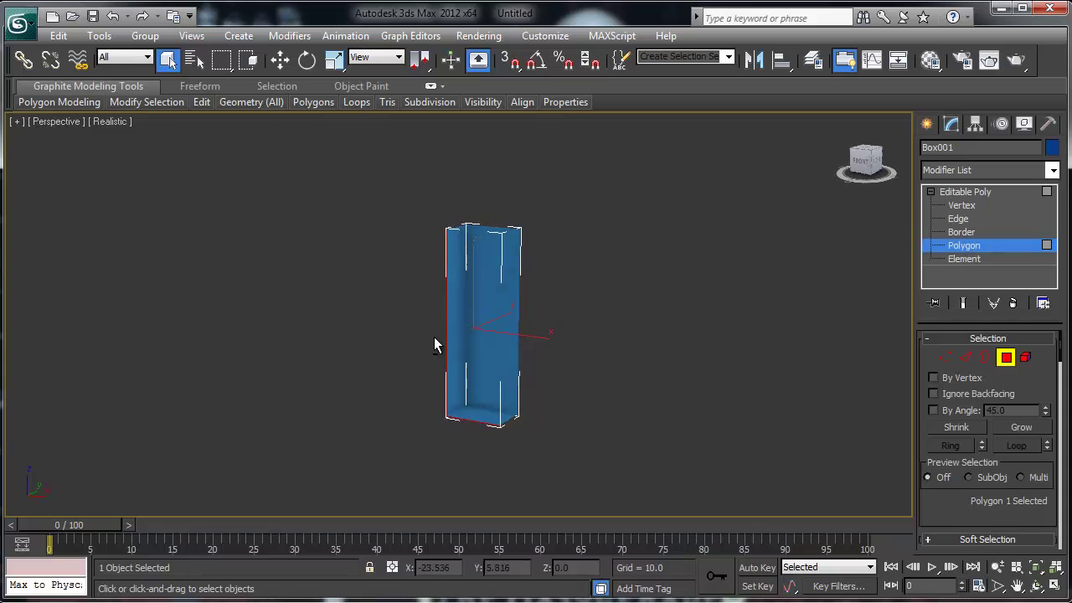
left_click(469, 306)
middle_click_drag(488, 346, 694, 363, "alt")
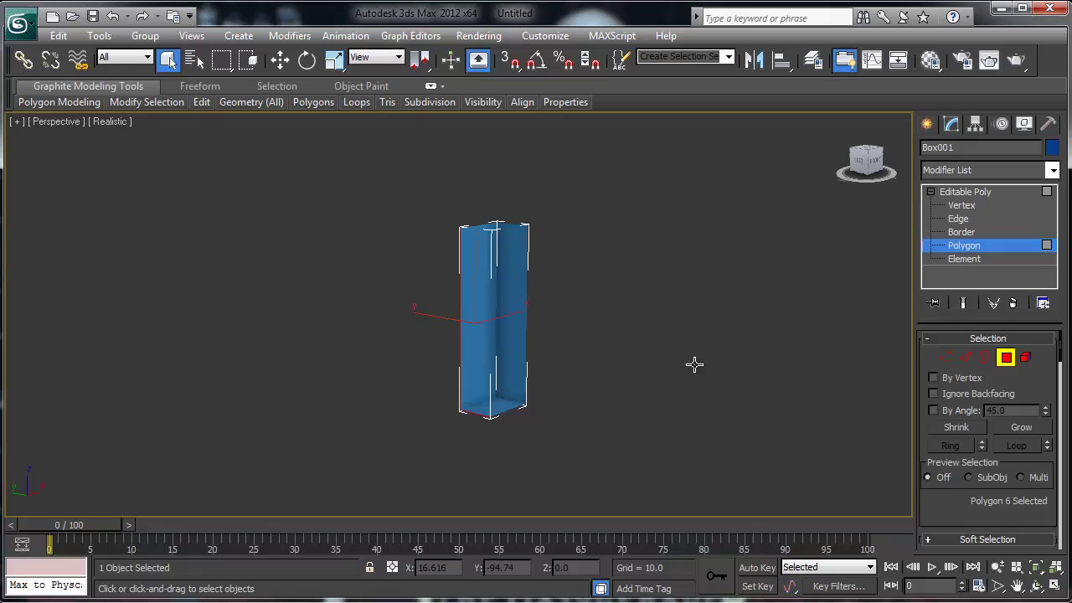
left_click(517, 310, "ctrl")
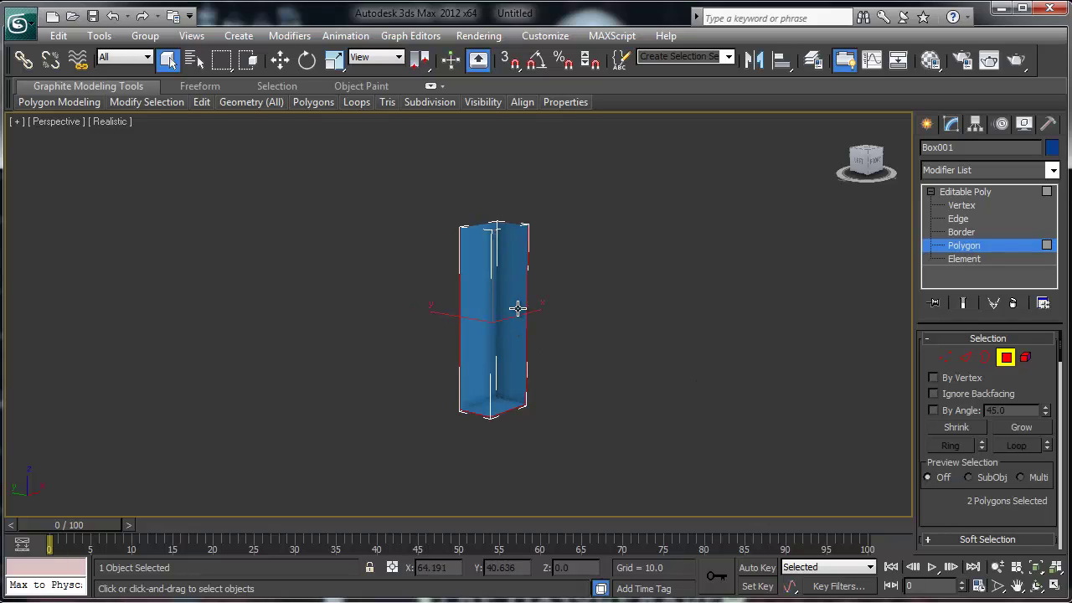
left_click(516, 310)
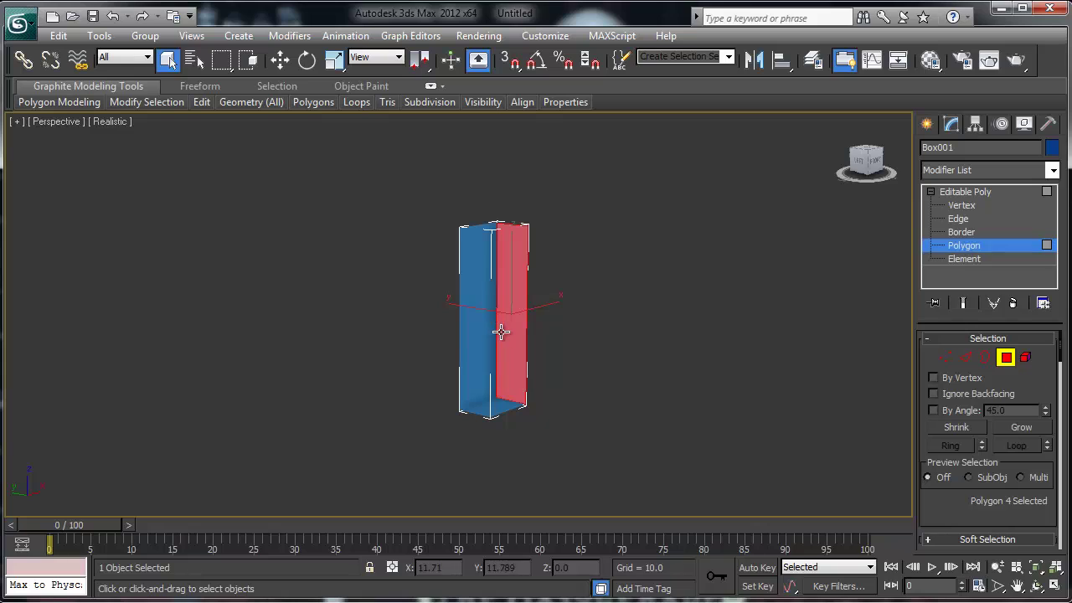
mouse_move(503, 342)
middle_mouse_down("alt")
mouse_move(347, 342)
mouse_move(486, 347)
middle_mouse_up("alt")
scroll(926, 444, "down", 5)
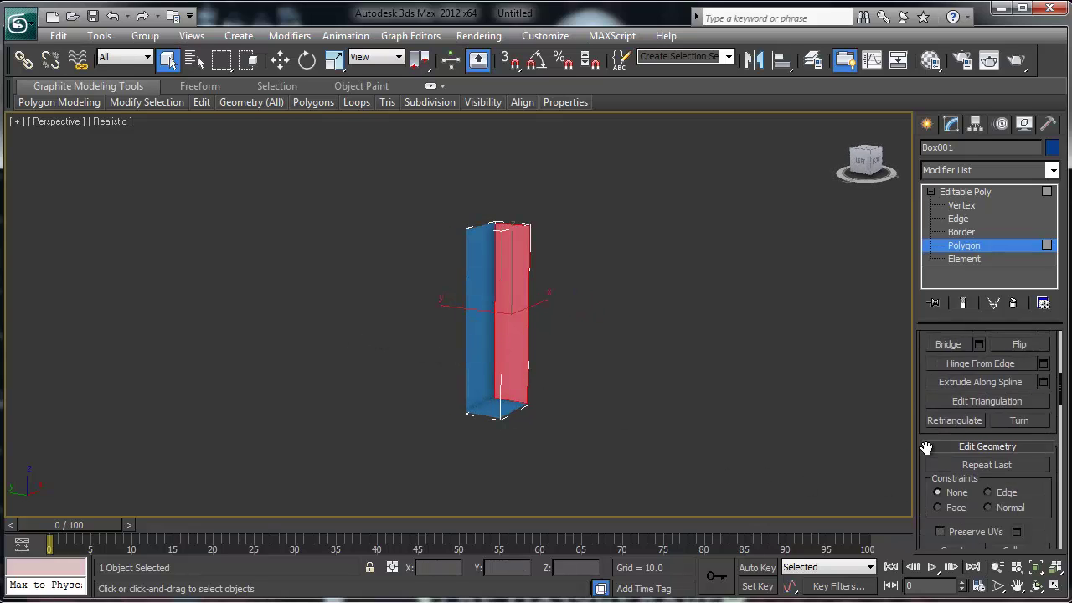
scroll(926, 447, "down", 10)
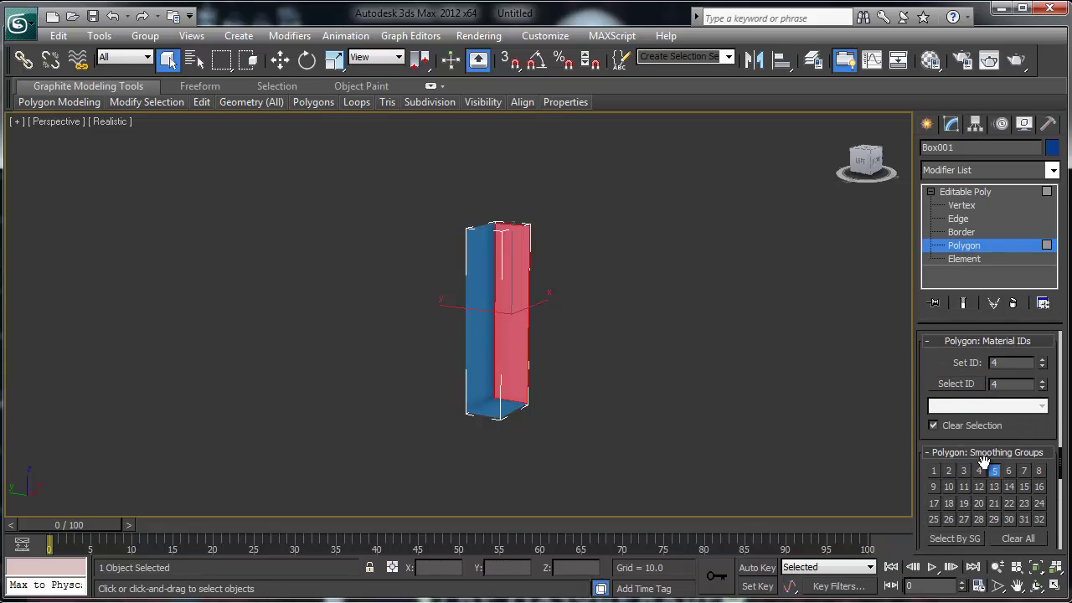
scroll(984, 462, "up", 1)
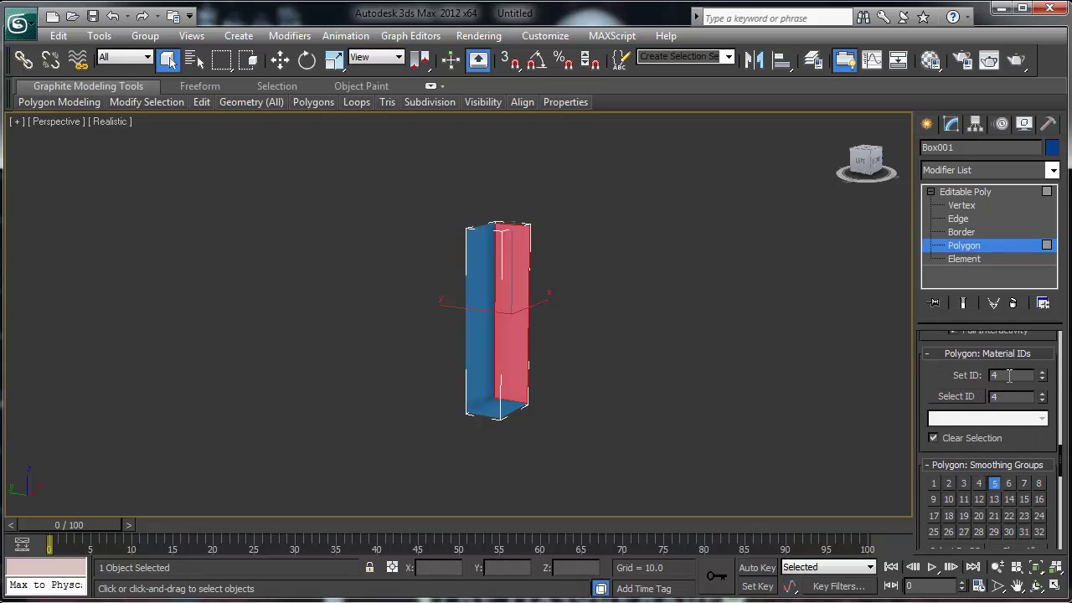
Delete the bottom and top polygons of the box
left_click(500, 412)
left_click(499, 409)
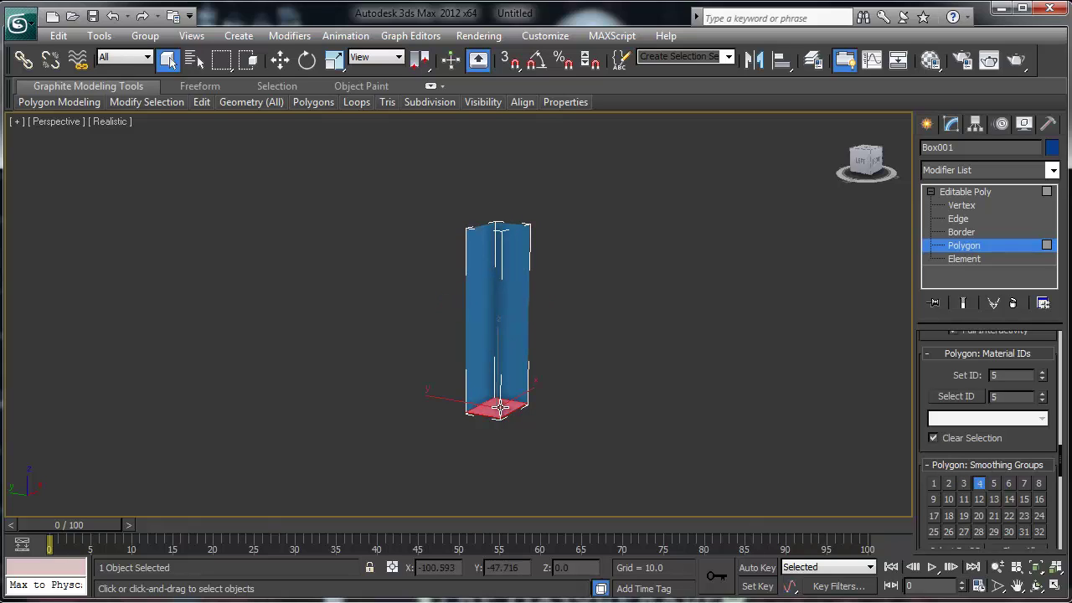
key("Delete")
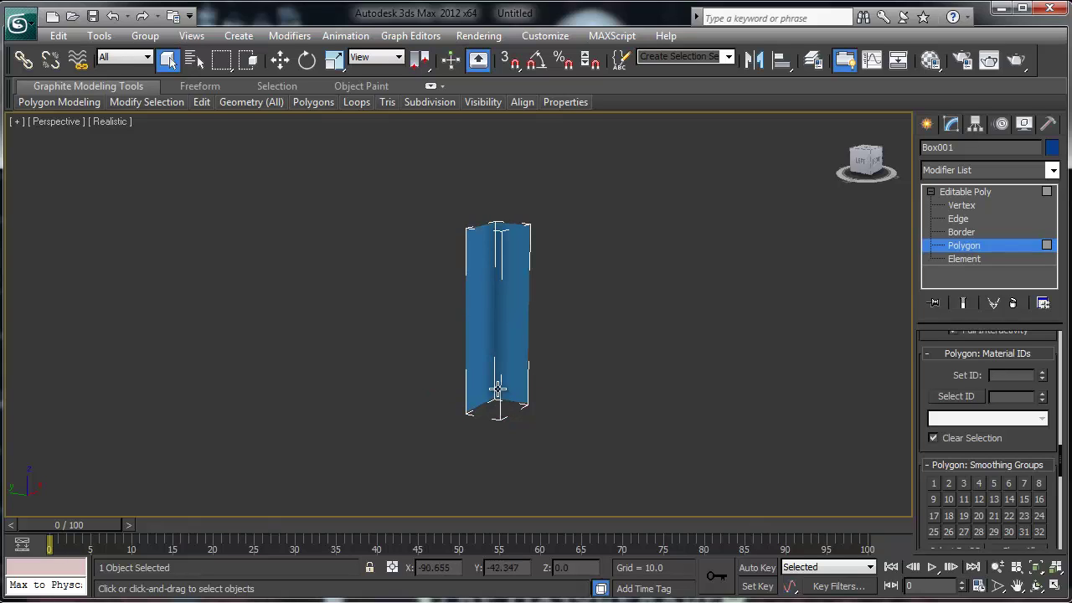
middle_click_drag(493, 386, 491, 335, "alt")
left_click(498, 260)
left_click(498, 239)
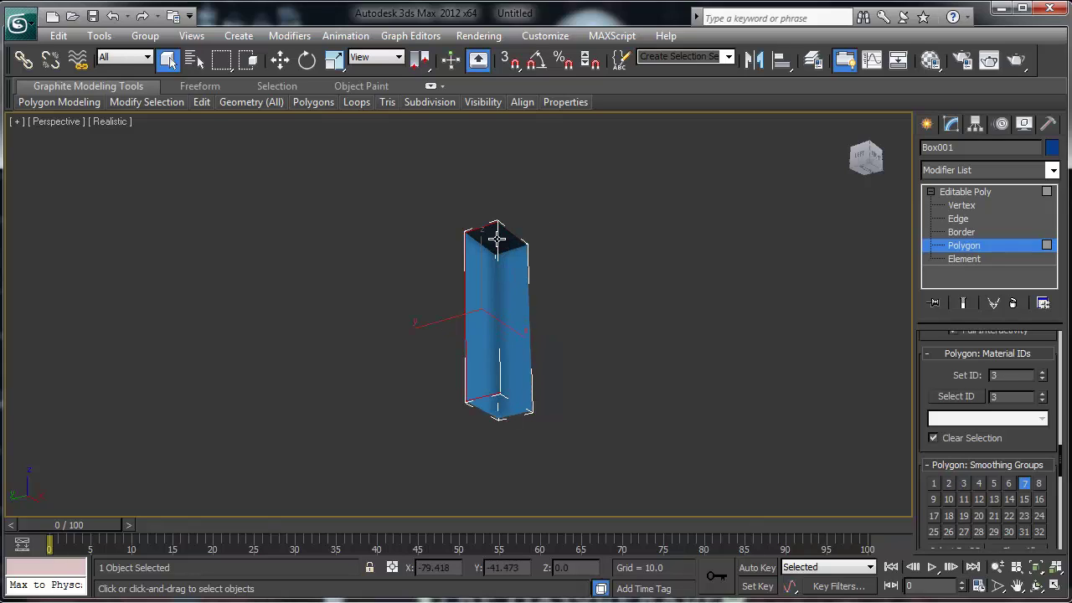
left_click(498, 239)
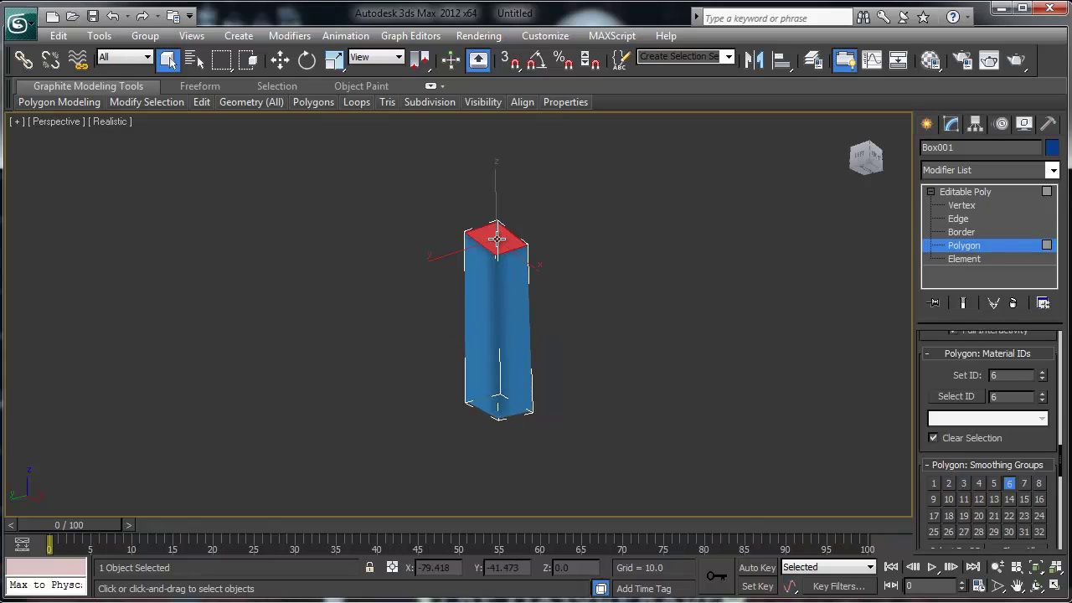
key("Delete")
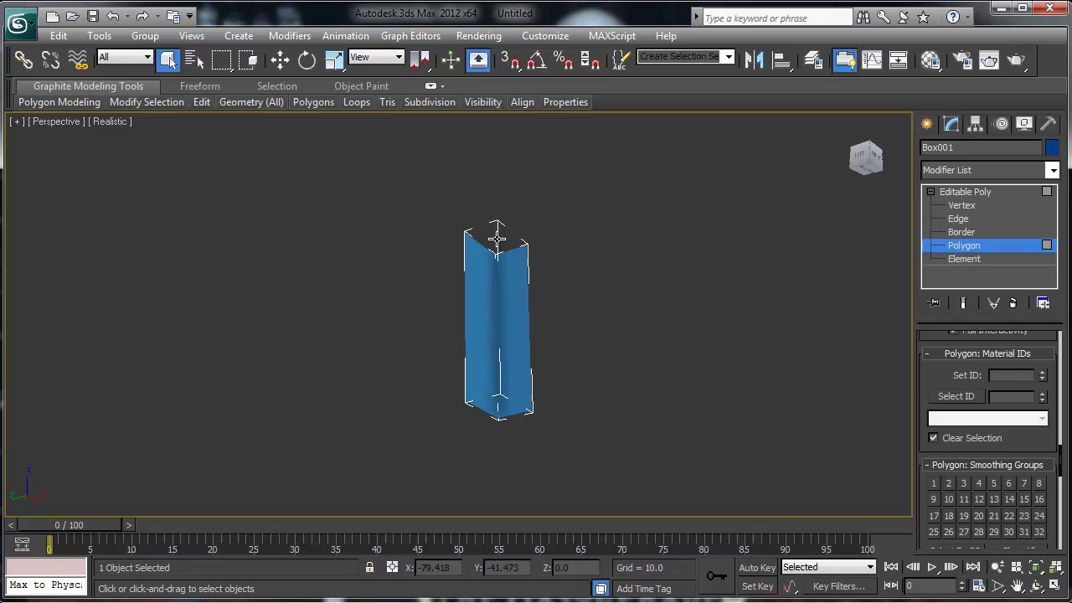
Delete the wide front polygon of the box, keeping the back and the two narrow side walls
left_click(513, 332)
middle_click_drag(516, 352, 679, 340, "alt")
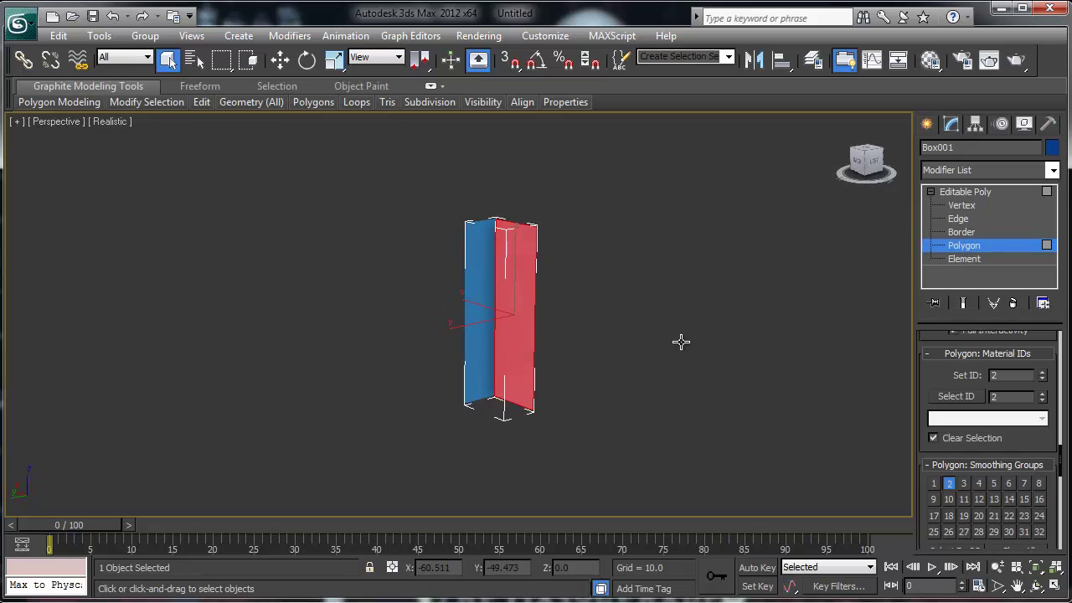
left_click(509, 319, "alt")
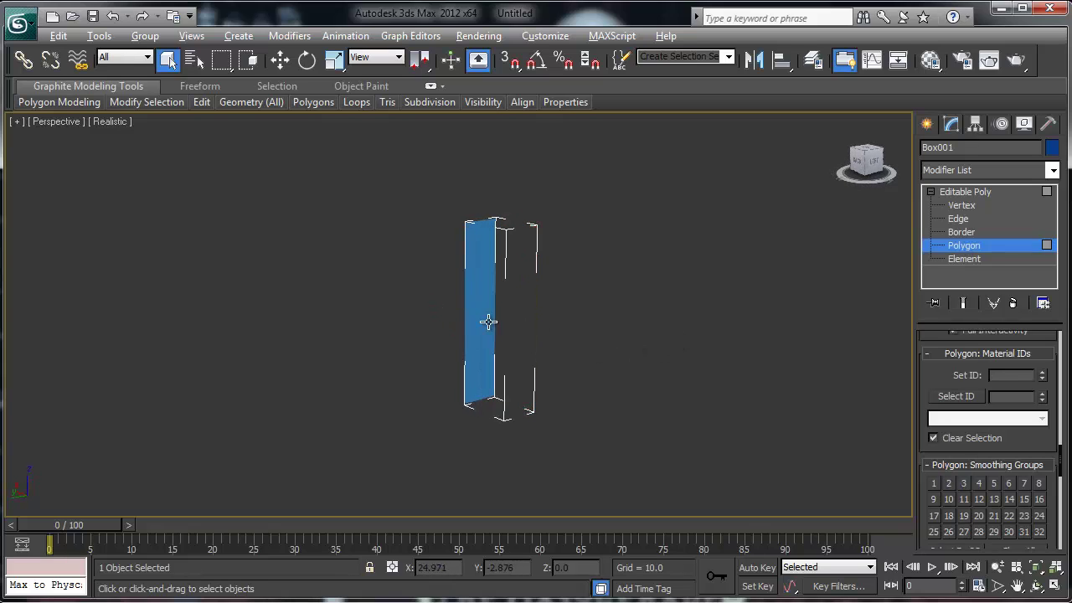
middle_click_drag(543, 354, 344, 345, "alt")
Check the material ID of the wide back polygon and set the narrow right side polygon's material ID to 2
left_click(488, 293)
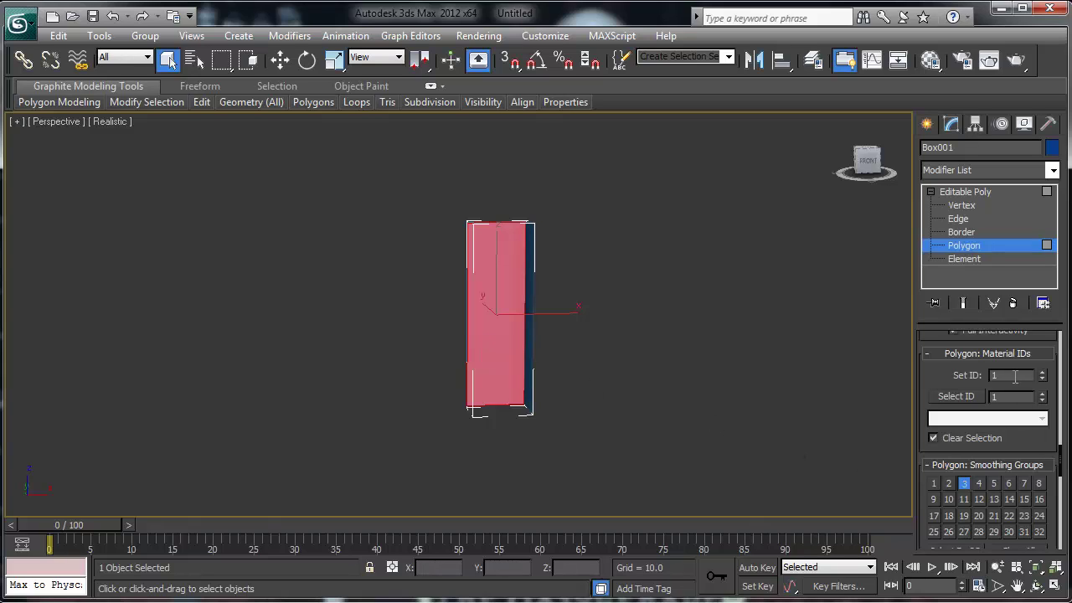
middle_click_drag(510, 346, 577, 347, "alt")
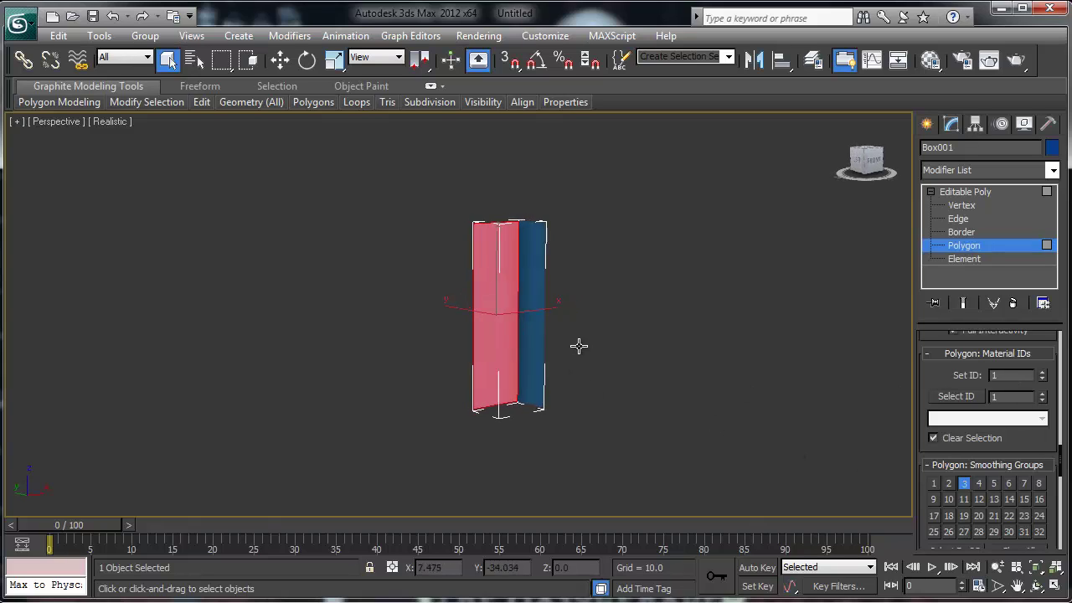
left_click(538, 325)
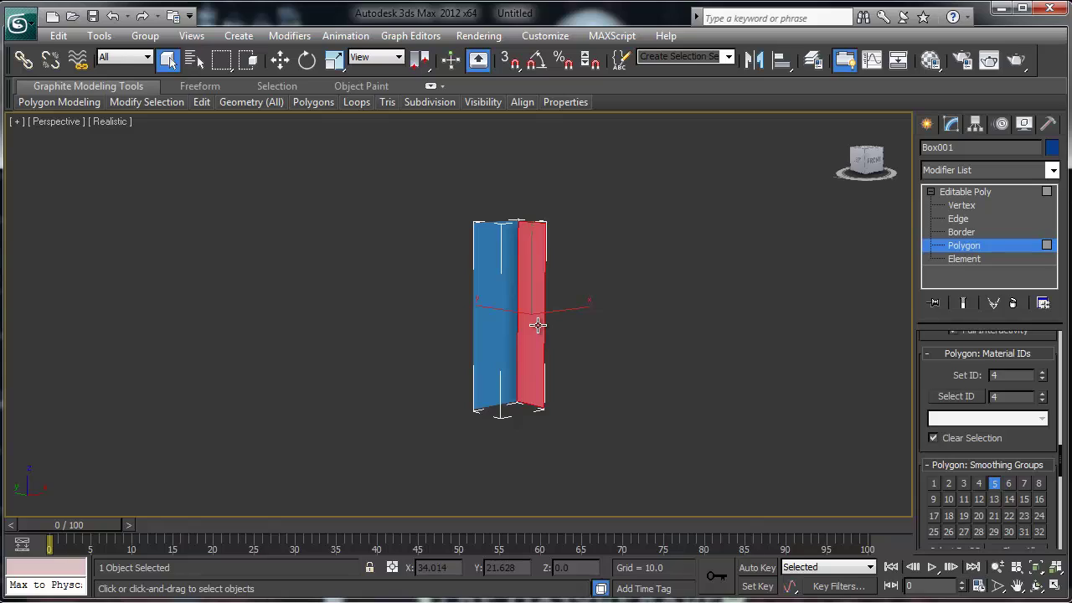
left_click(1009, 375)
middle_click_drag(472, 350, 383, 341, "alt")
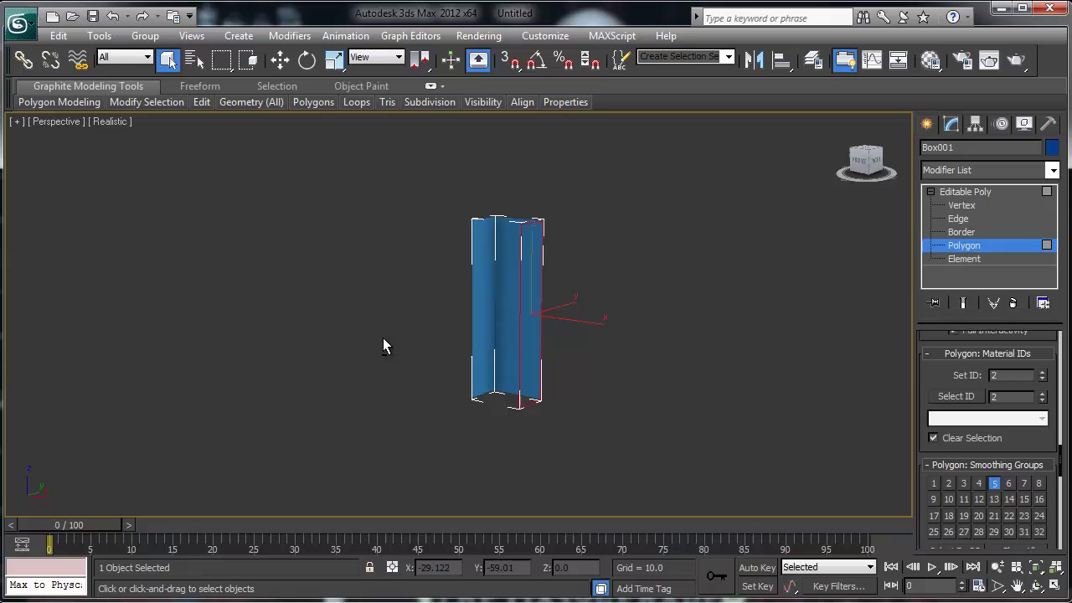
Delete the box's narrow left side polygon, leaving only the wide back wall and the other narrow side wall
left_click(483, 292)
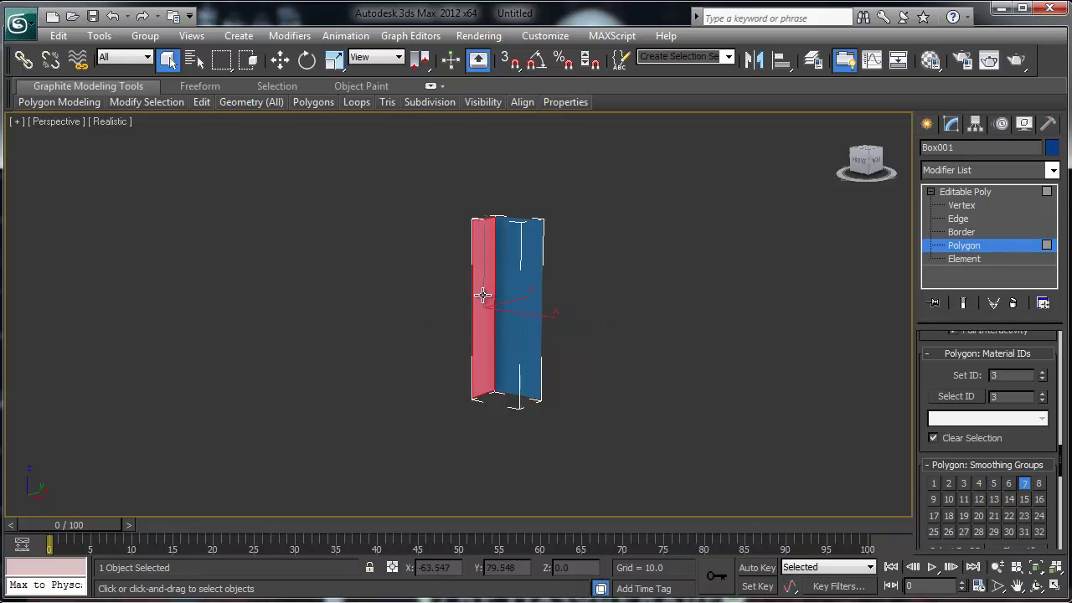
left_click(483, 294, "alt")
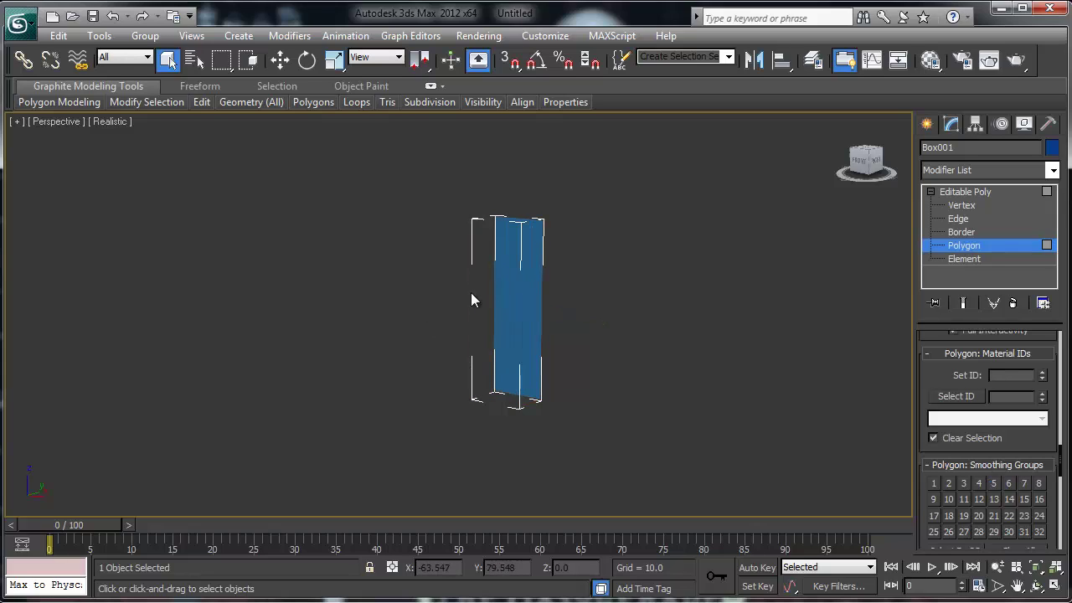
middle_click_drag(483, 326, 614, 342, "alt")
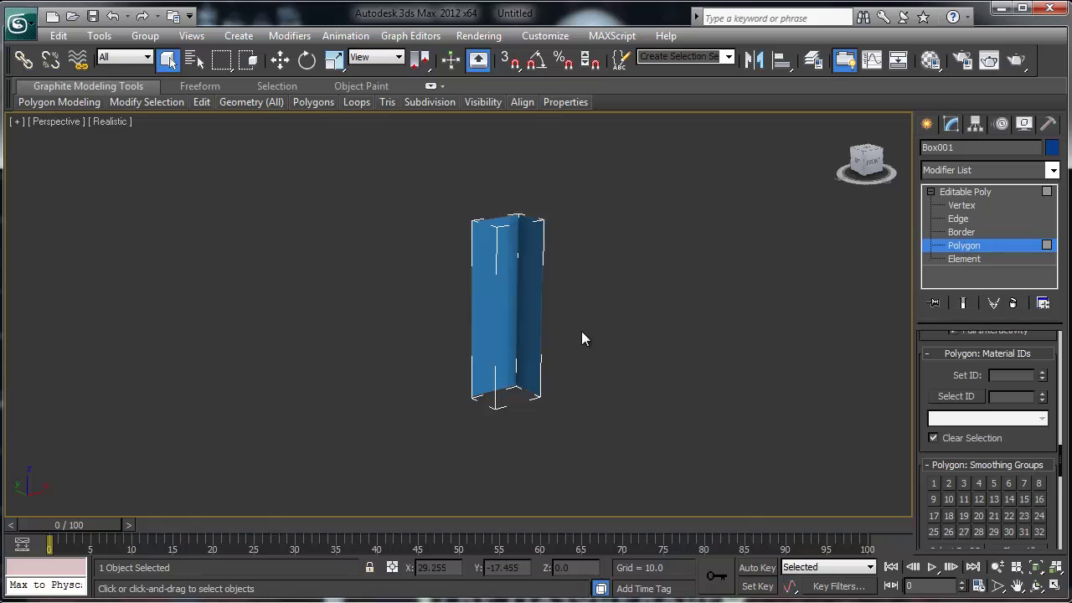
Open the Material Editor and make the first sample's top-level material a new Multi/Sub-Object, keeping the old material as a sub-material
key("m")
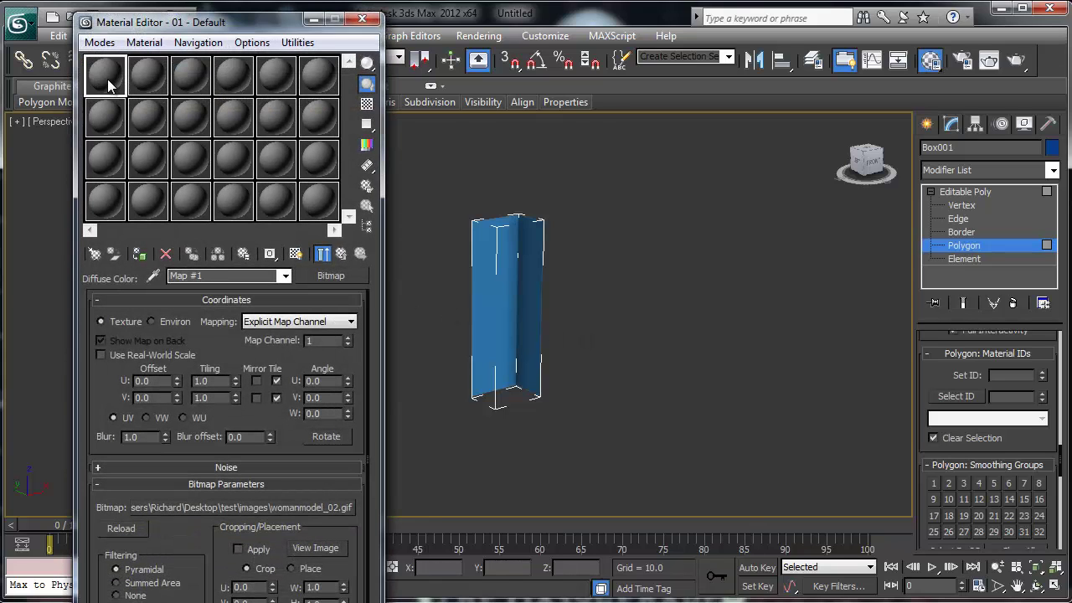
left_click(341, 255)
left_click(341, 254)
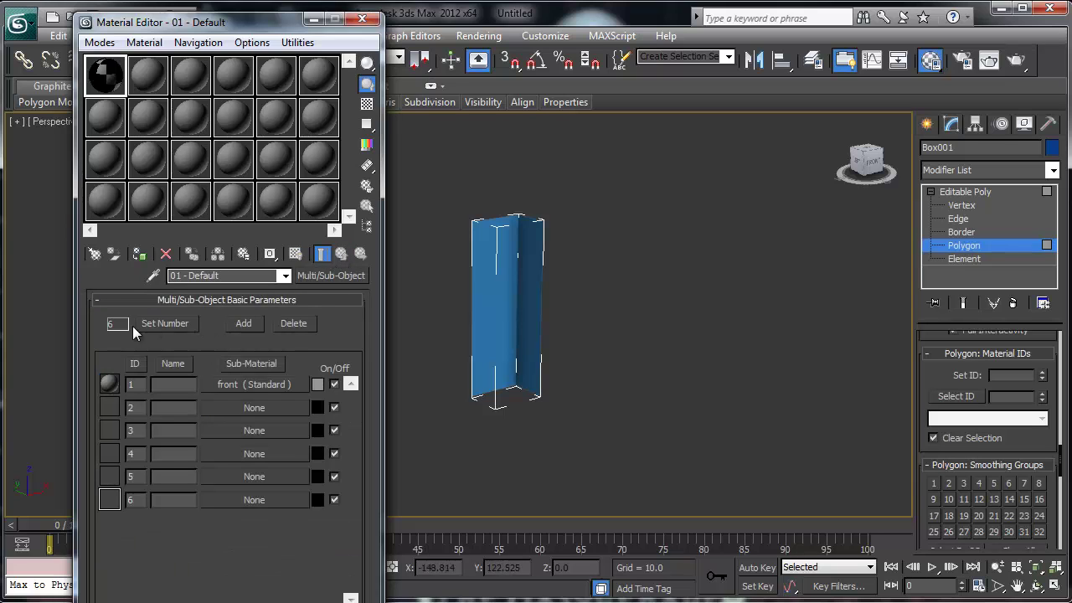
left_click(343, 274)
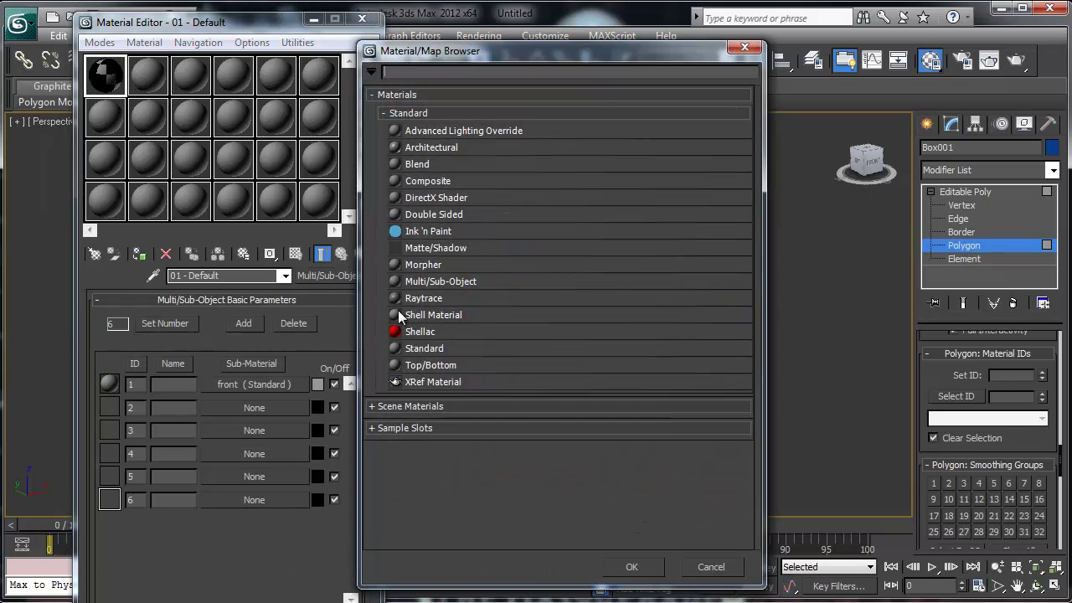
double_click(432, 282)
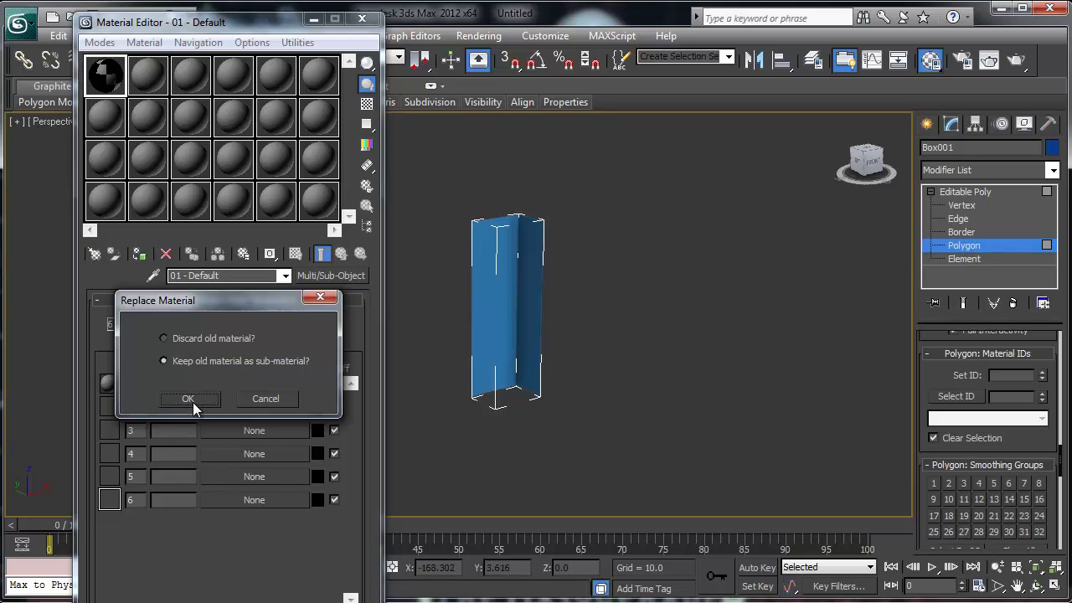
left_click(191, 400)
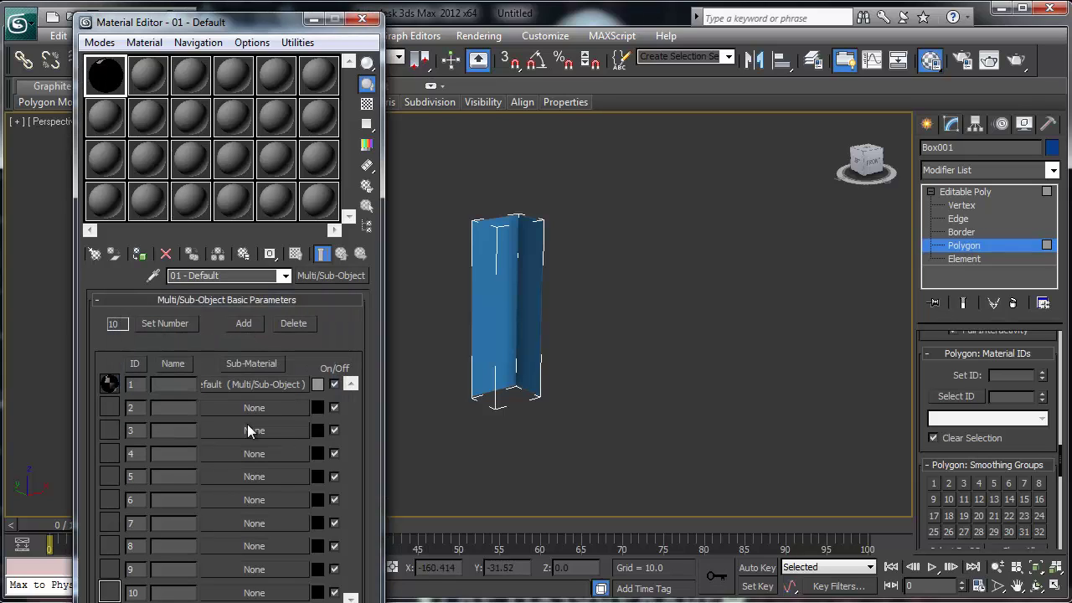
Set the Multi/Sub-Object's number of materials to 2 and clear sub-material 1 by copying the empty second slot onto it
left_click(190, 324)
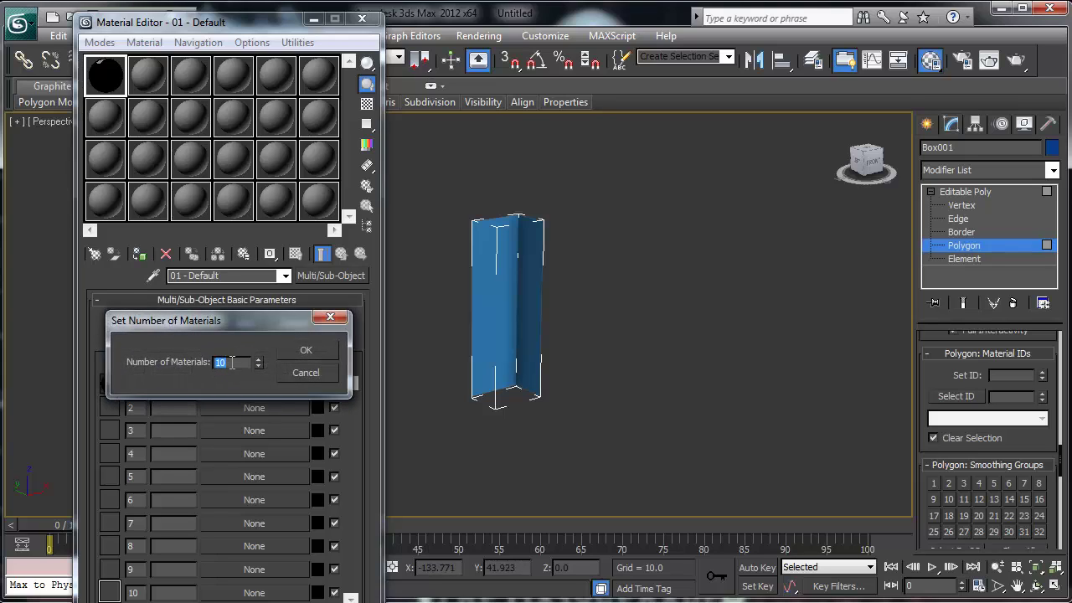
type("6")
left_click(322, 352)
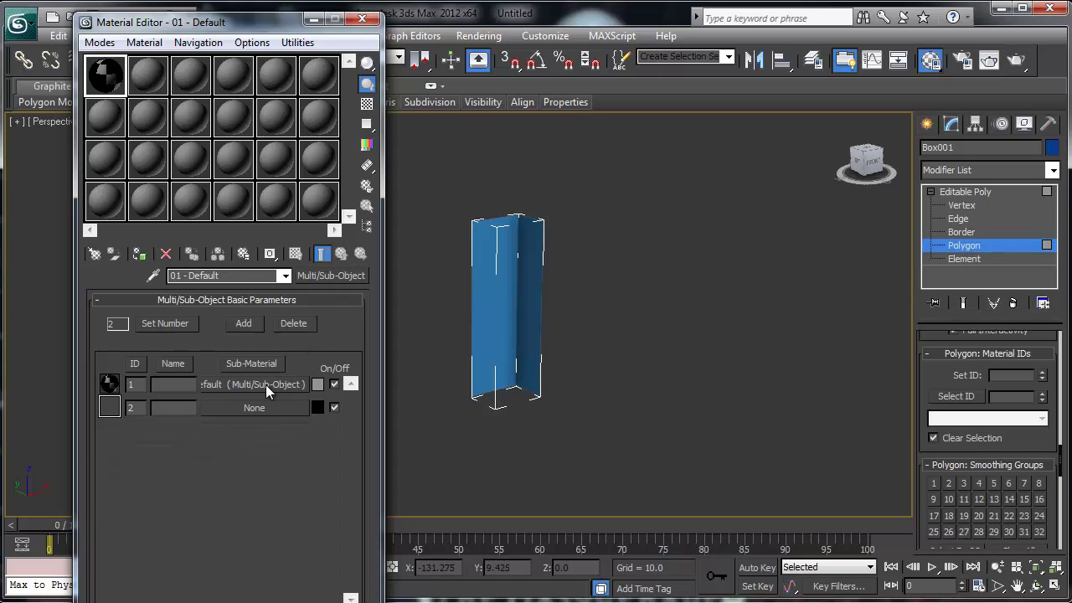
left_click_drag(261, 407, 263, 390)
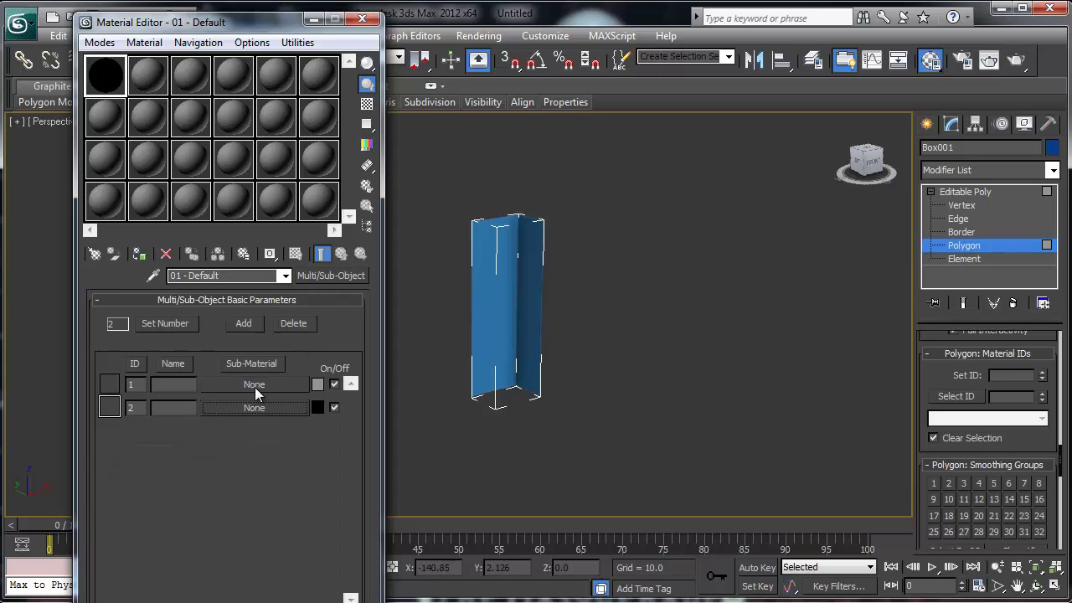
Create a Standard sub-material for ID 1 and load front.png from the test\images folder as its diffuse bitmap
left_click(254, 384)
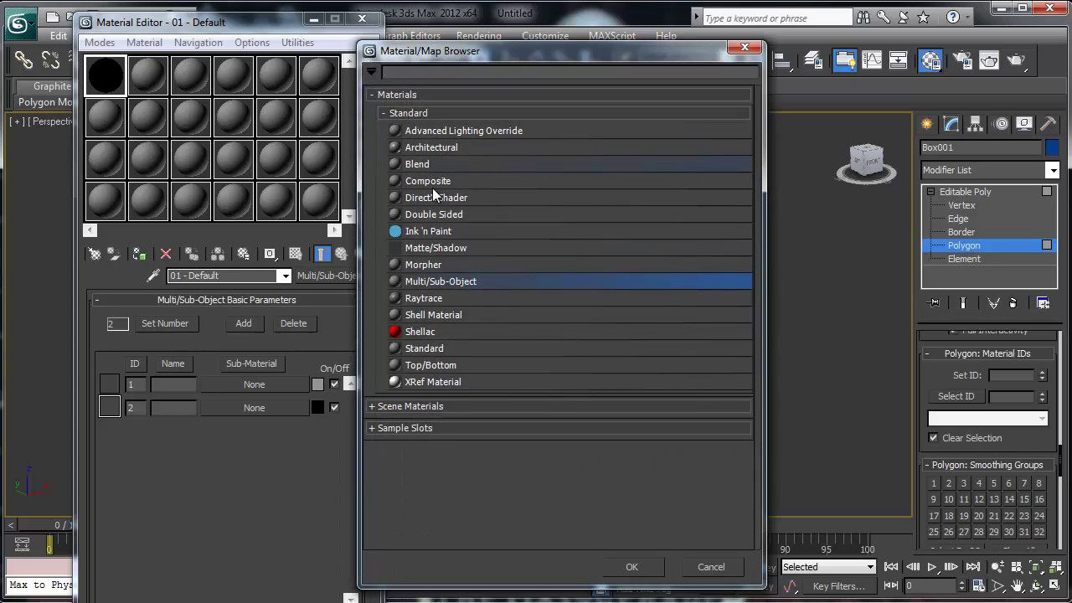
double_click(430, 347)
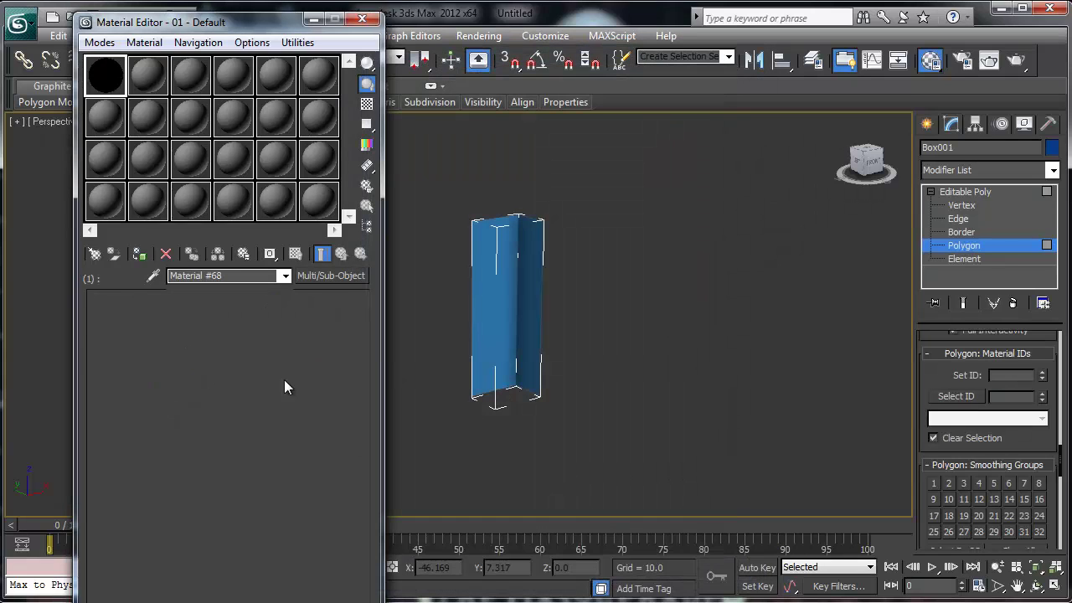
left_click(210, 404)
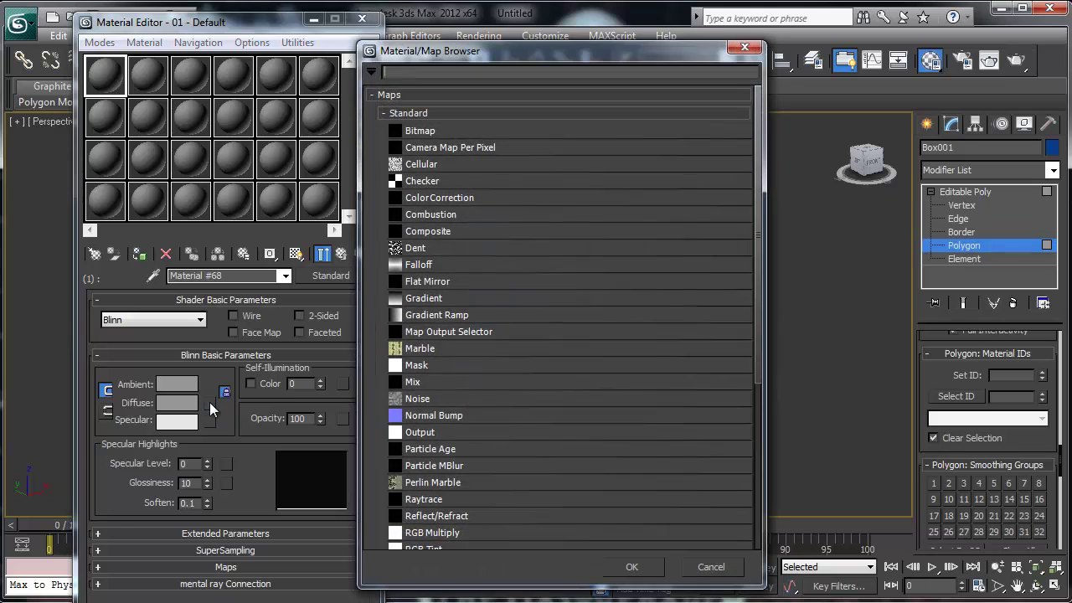
double_click(429, 131)
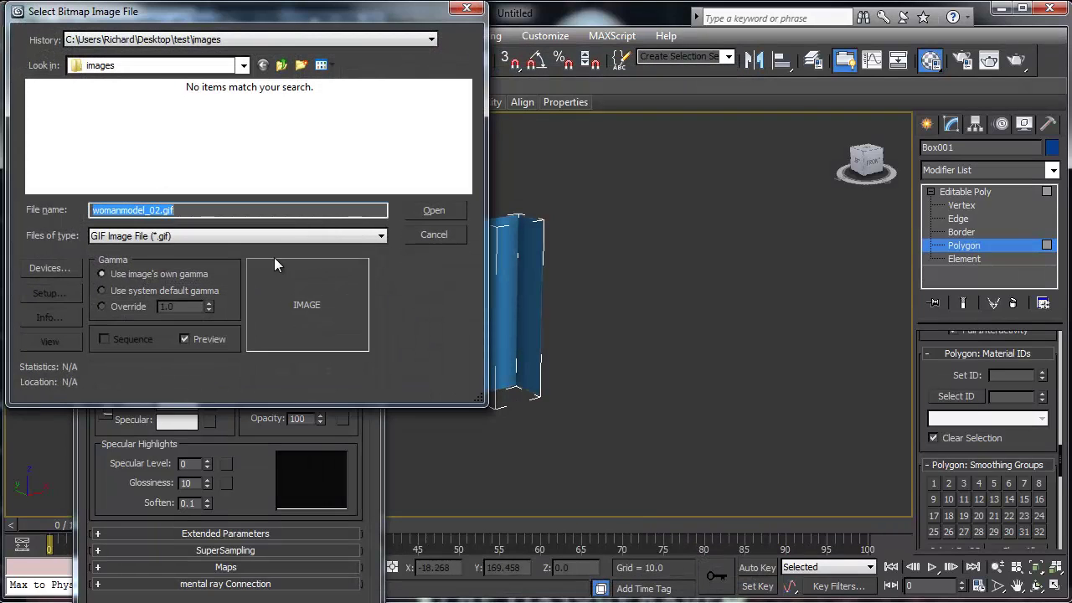
left_click(240, 66)
left_click(172, 295)
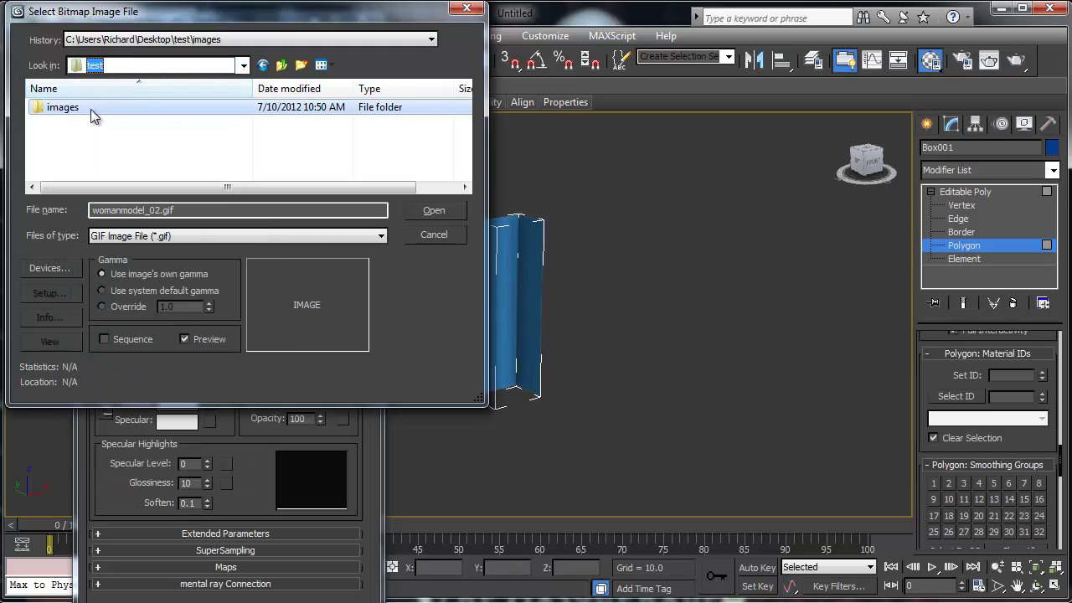
double_click(88, 110)
left_click(175, 237)
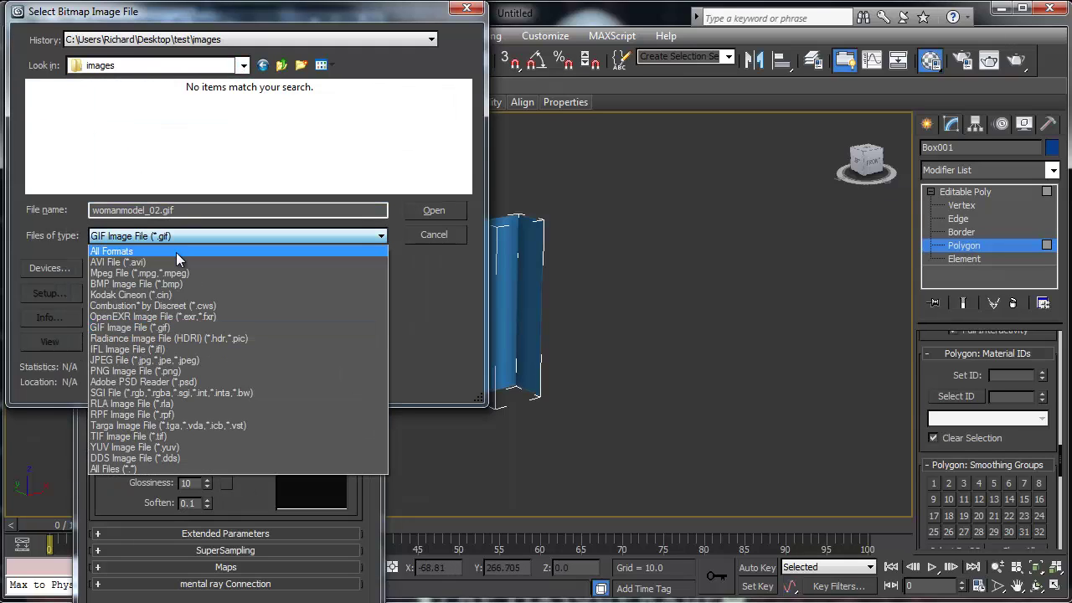
left_click(175, 252)
left_click(159, 126)
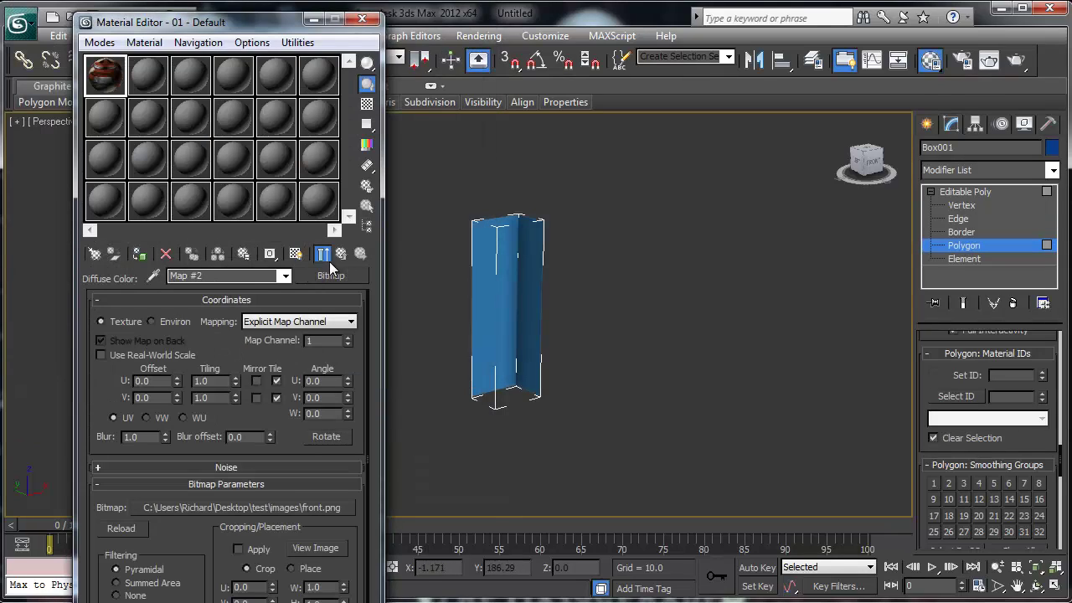
Rename the ID 1 sub-material to front and return to the parent Multi/Sub-Object material
left_click(341, 254)
left_click_drag(232, 276, 165, 279)
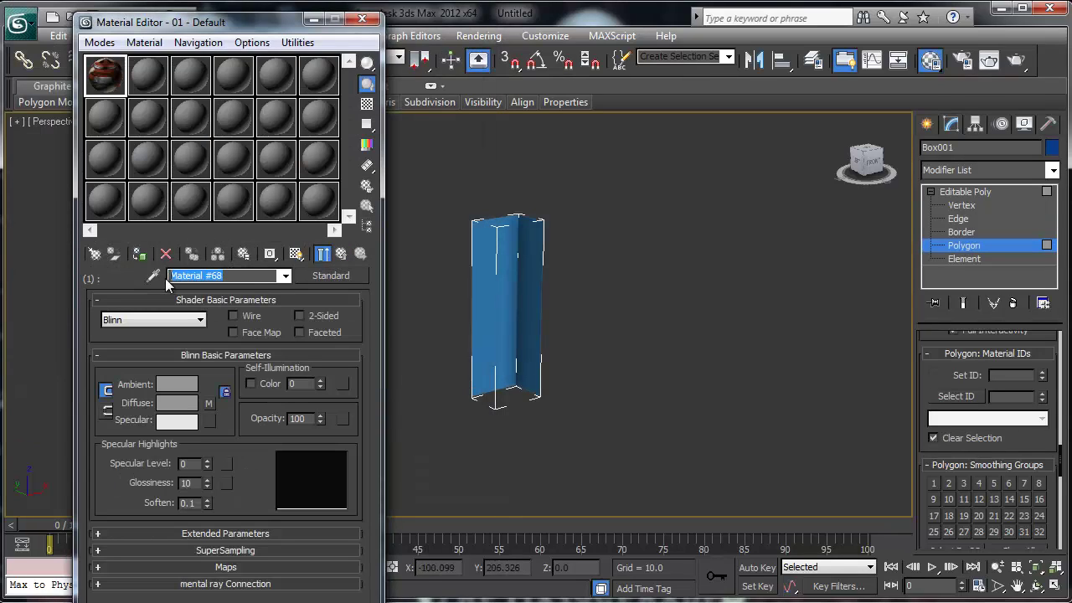
type("front")
left_click(331, 276)
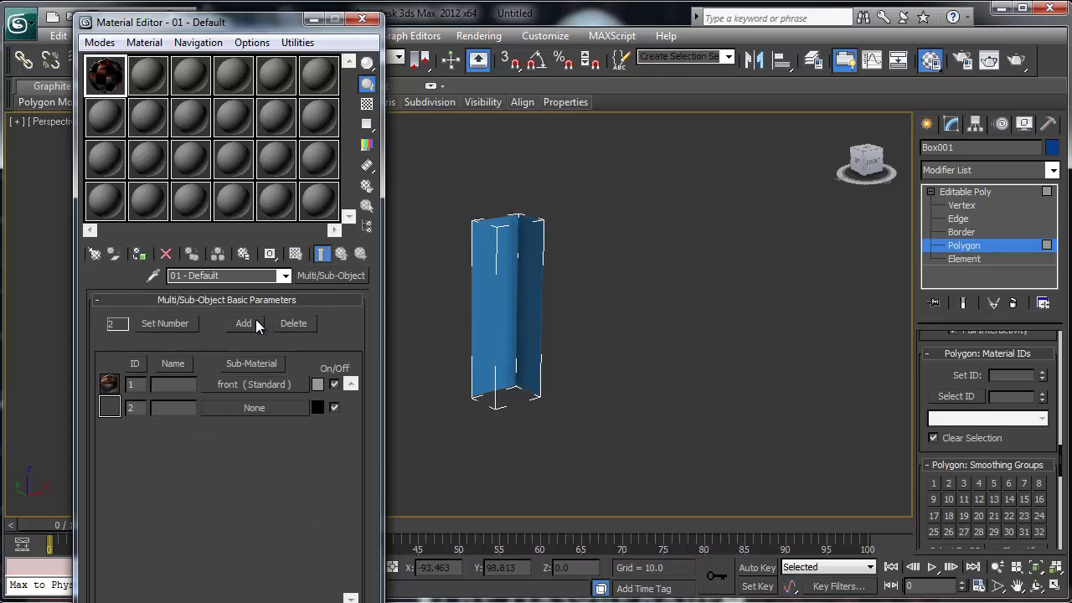
Create a Standard sub-material for ID 2 and load side.png as its diffuse bitmap
left_click(253, 408)
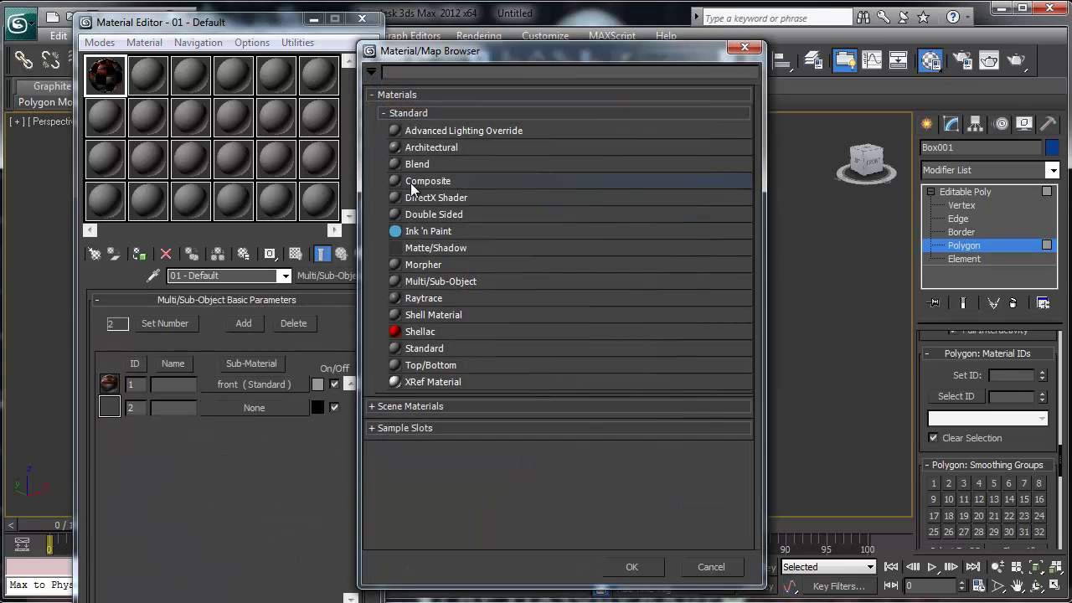
double_click(423, 348)
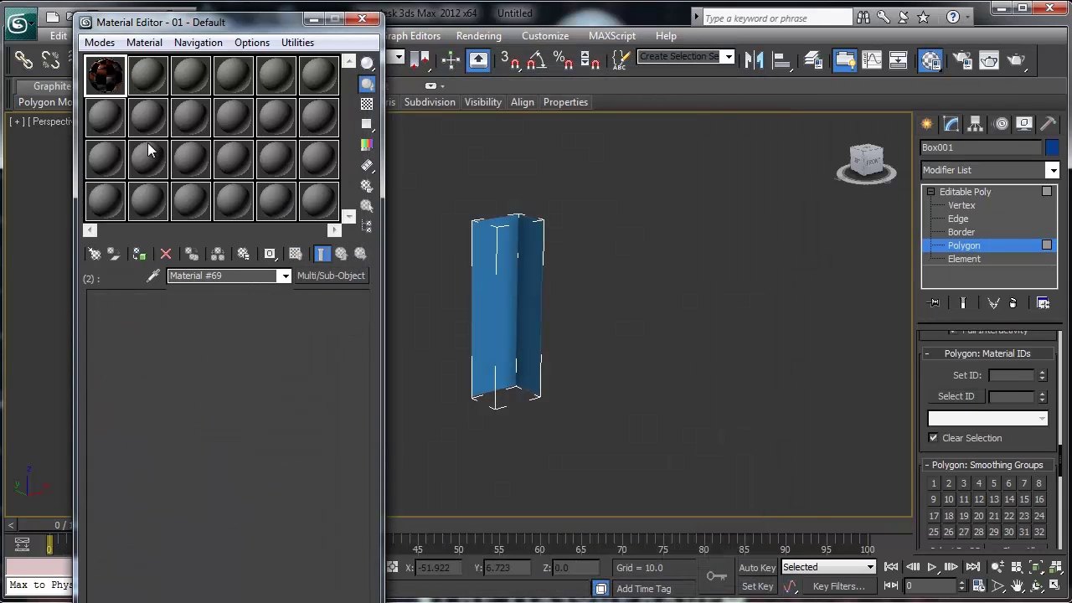
left_click(210, 403)
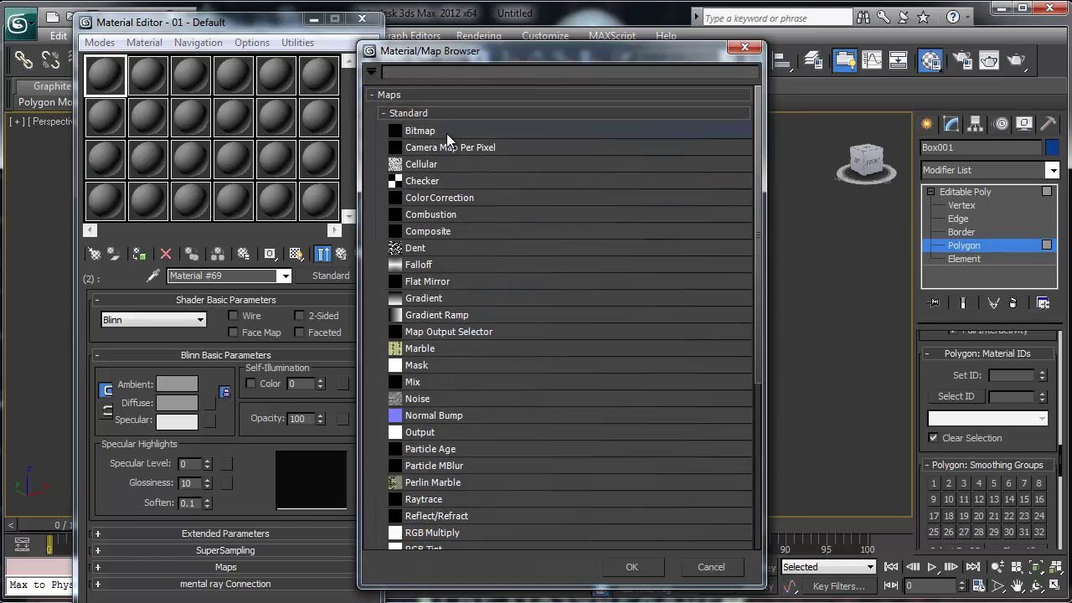
double_click(446, 141)
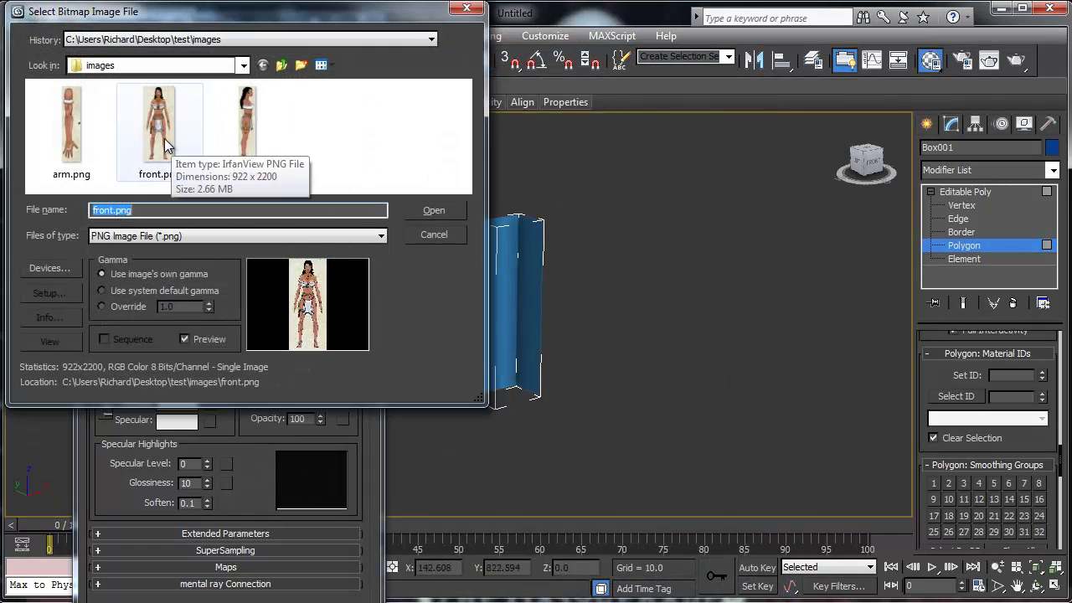
double_click(250, 123)
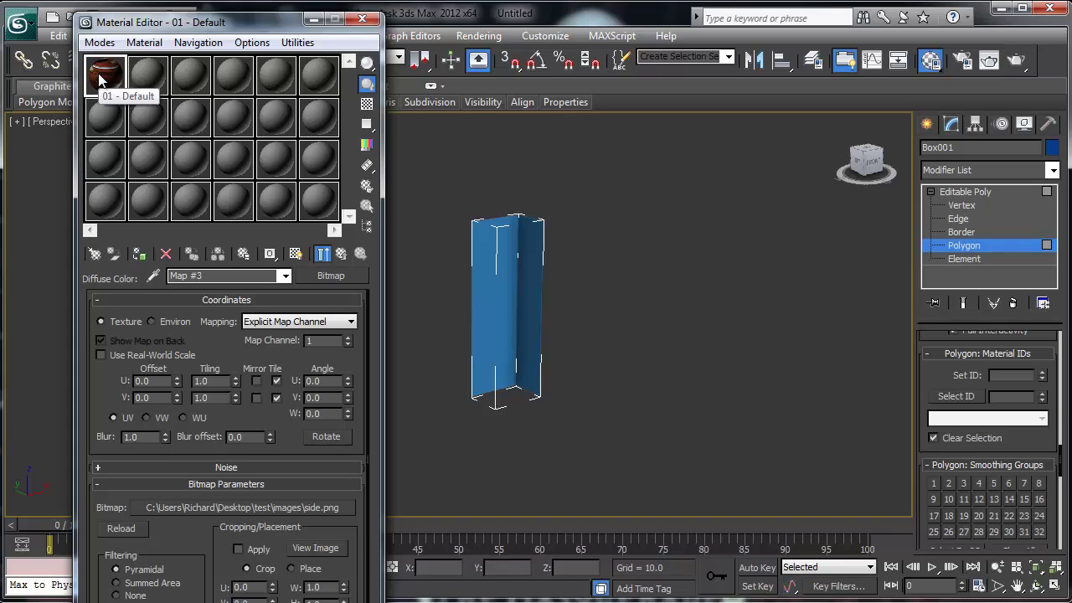
Apply the Multi/Sub-Object material to the box and show the side.png map in the viewport
left_click_drag(99, 78, 508, 296)
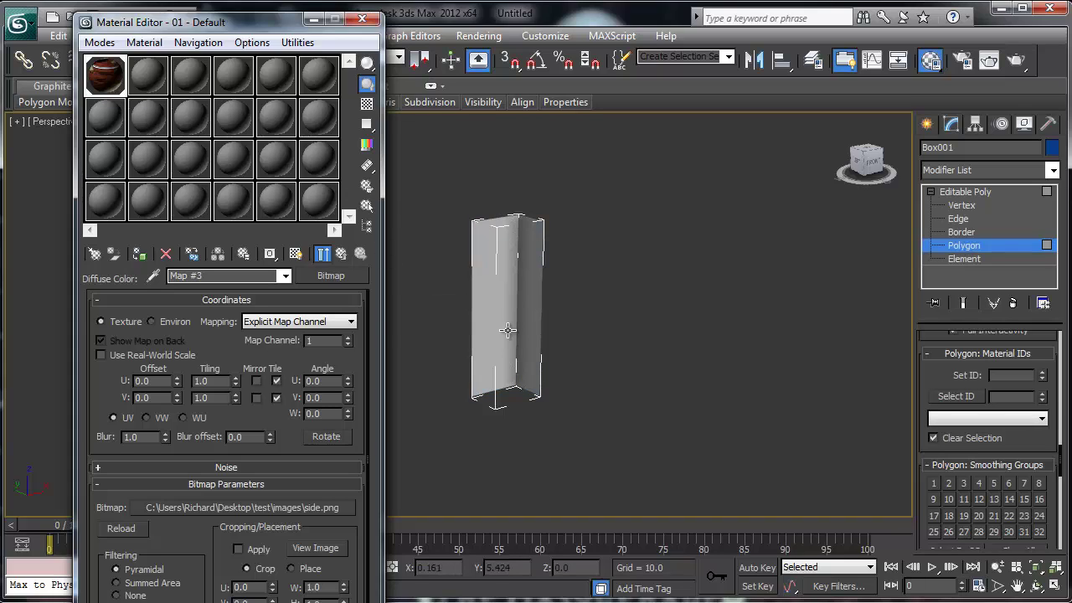
left_click(296, 253)
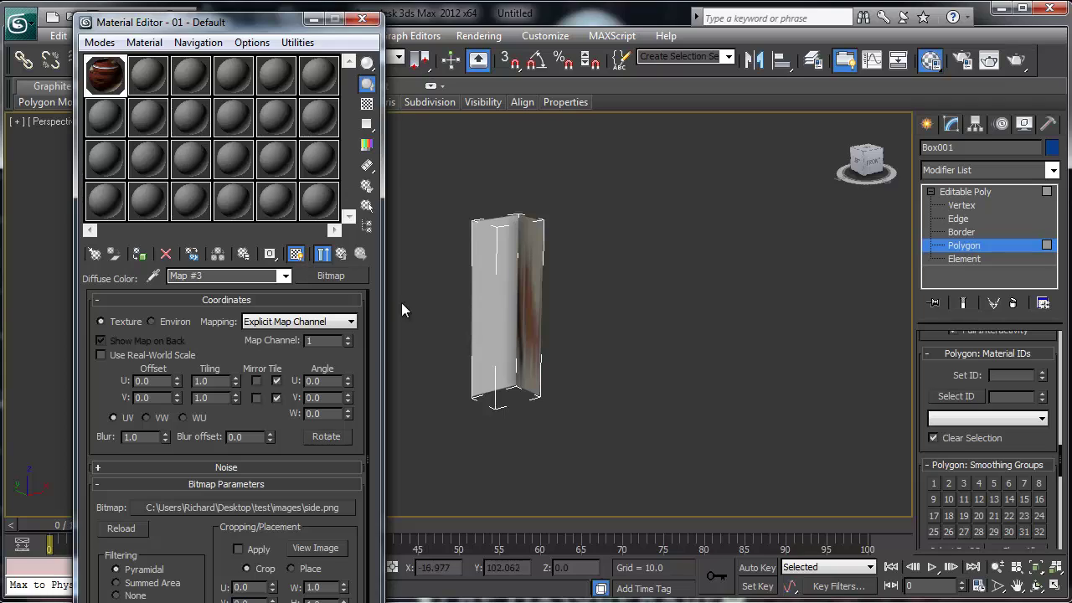
left_click(338, 257)
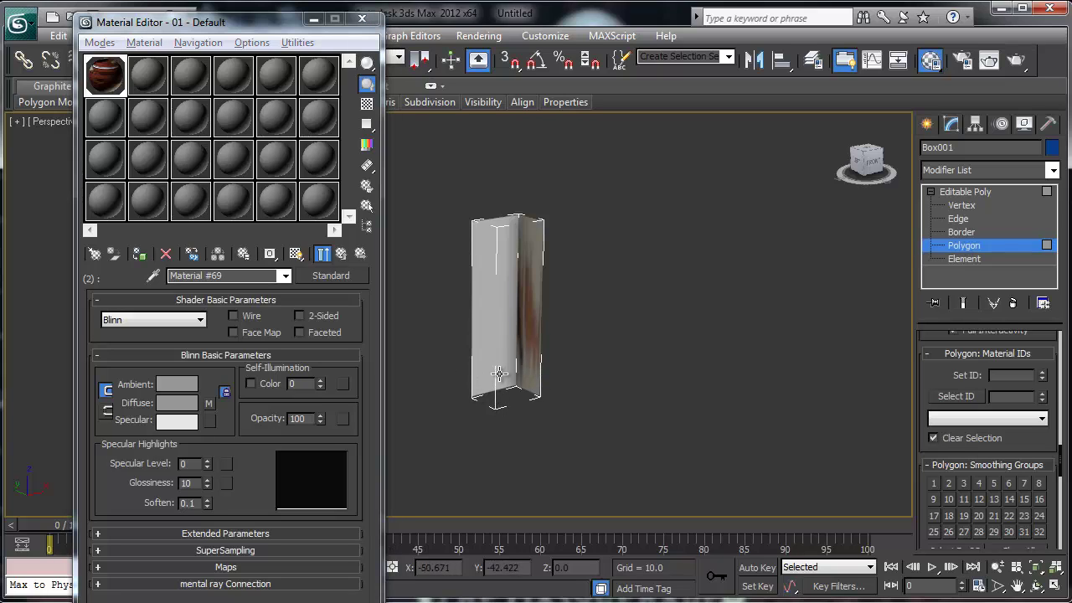
Detach the narrow side polygon with material ID 2 as a separate object named side
middle_click_drag(475, 385, 515, 357, "alt")
left_click(520, 342)
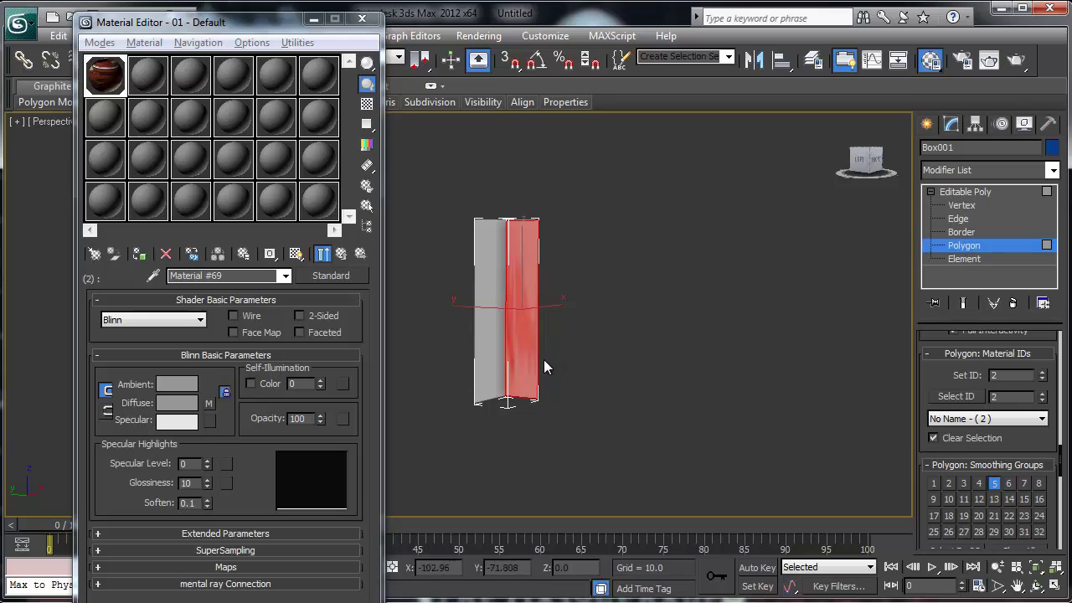
right_click(524, 310)
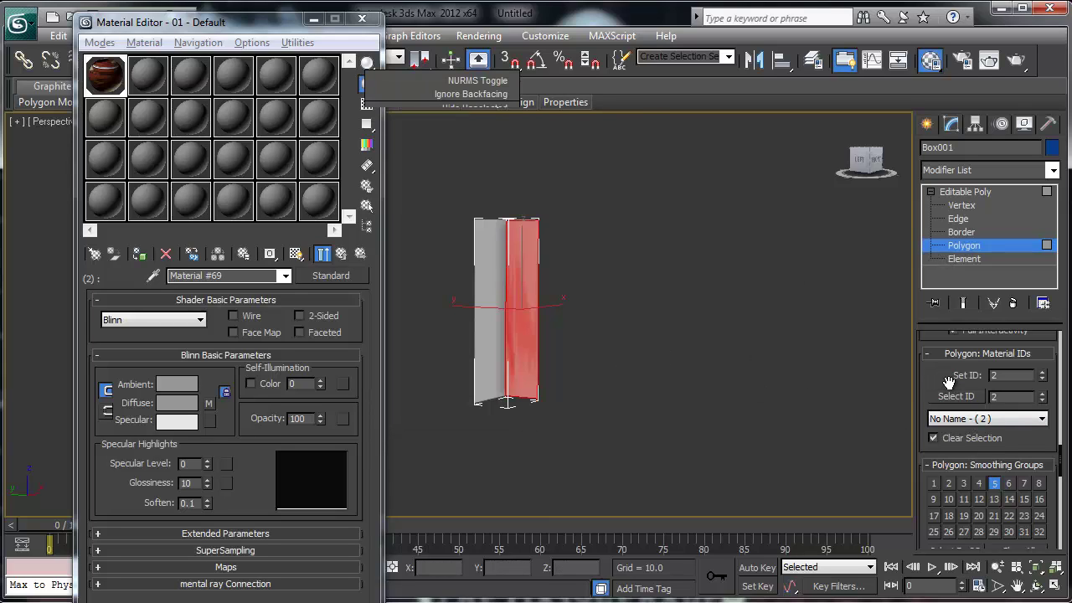
left_click_drag(939, 376, 936, 477)
scroll(937, 478, "up", 5)
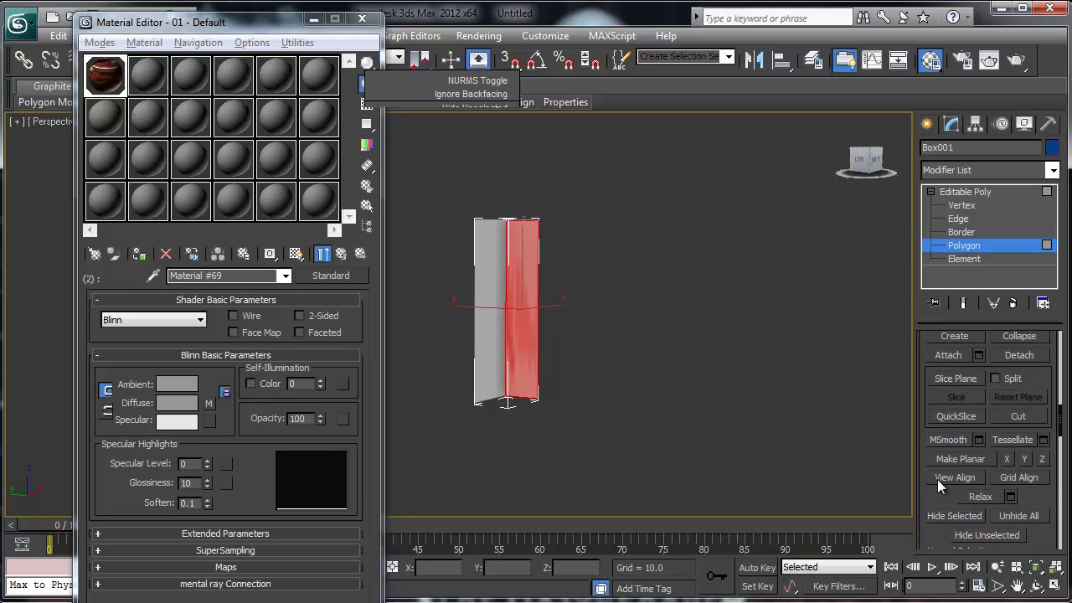
left_click(1025, 424)
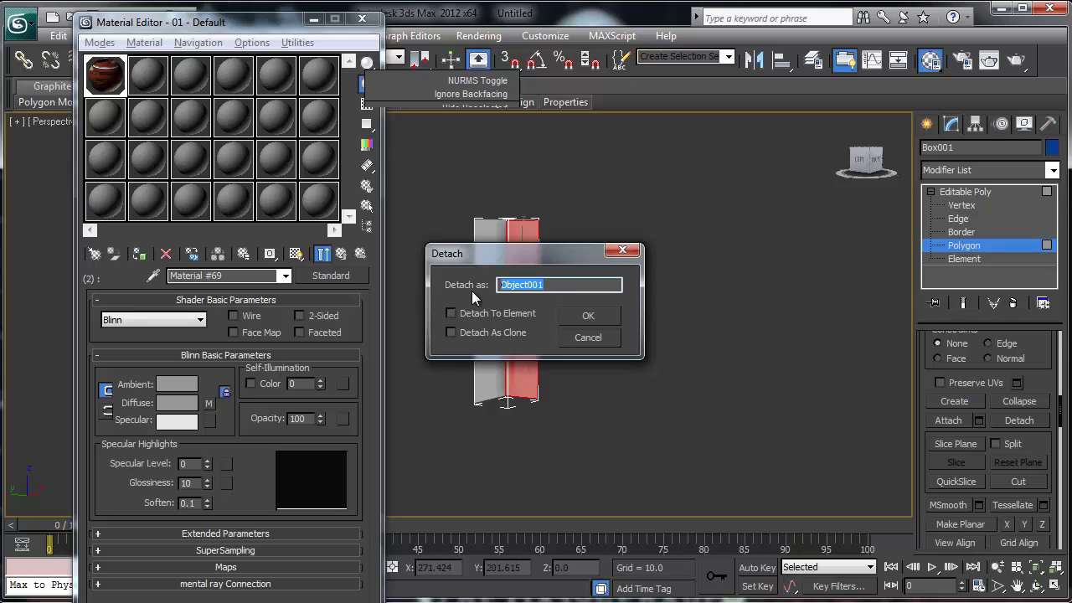
type("side")
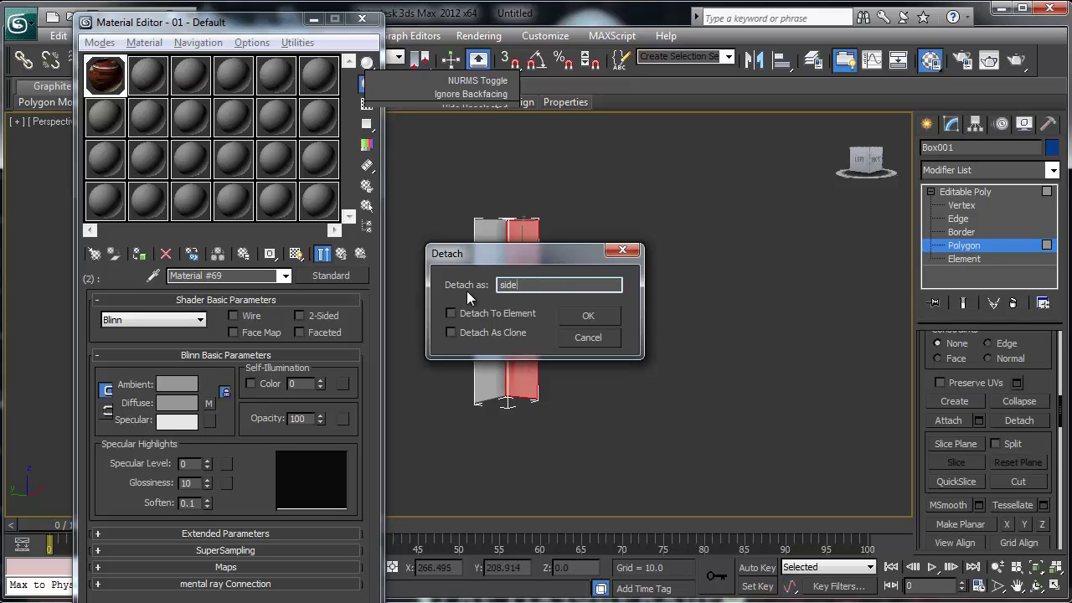
key("Return")
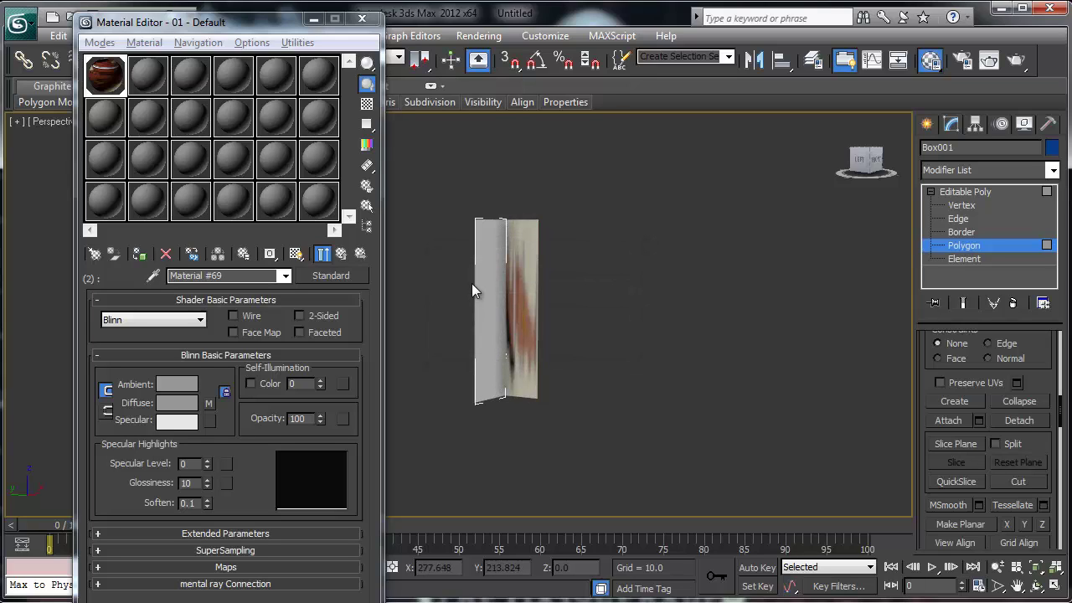
Leave polygon editing and add a UVW Map modifier to the front wall object Box001
left_click(963, 246)
left_click(1052, 170)
scroll(1005, 503, "down", 15)
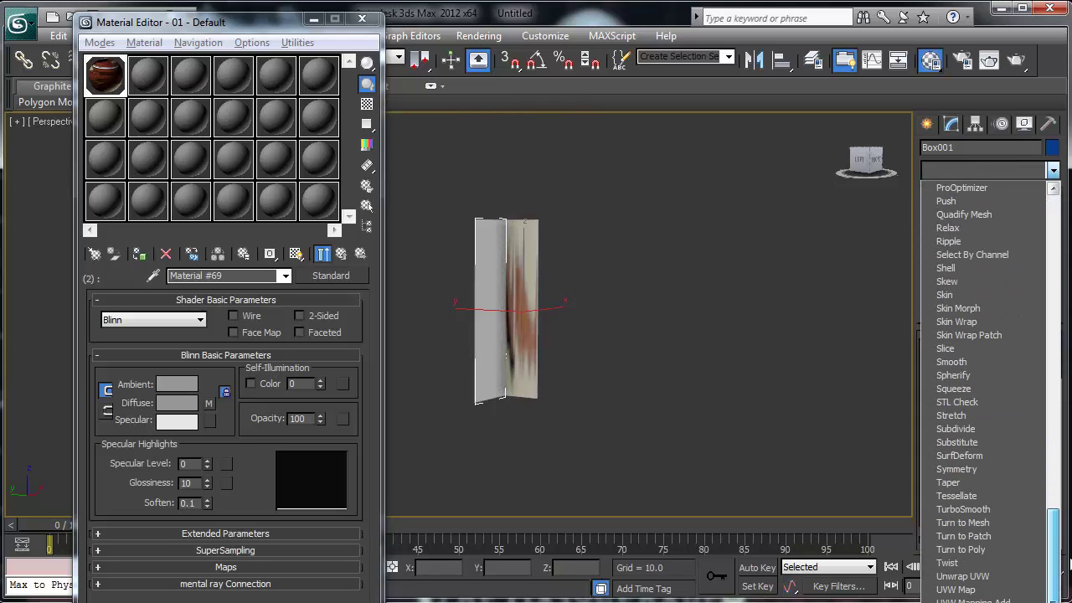
left_click(1004, 591)
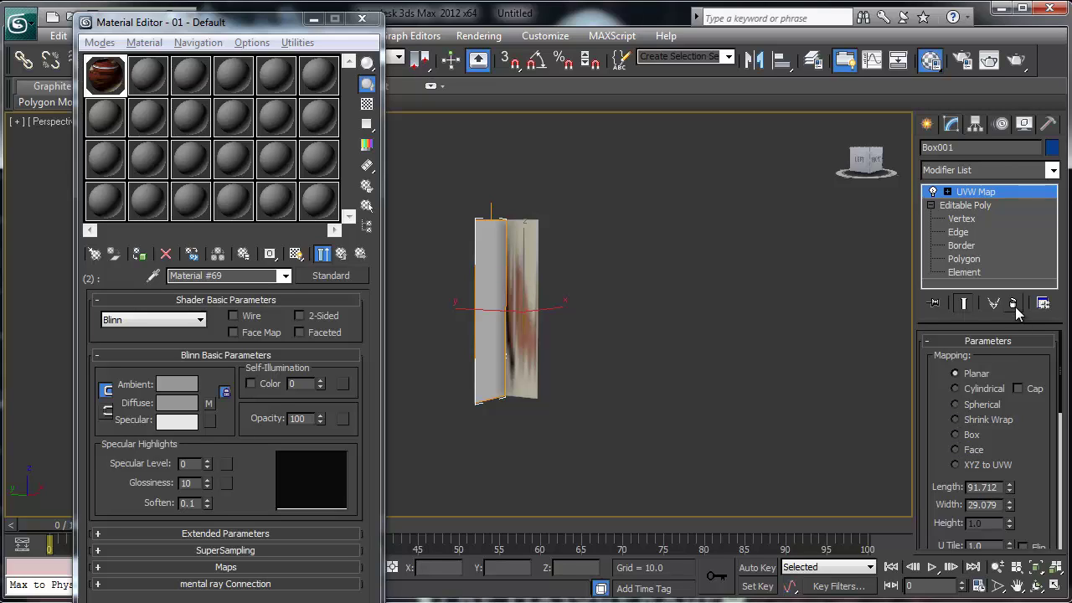
Add a UVW Map modifier to the side object, align its planar mapping to X and fit it to the wall
left_click(530, 335)
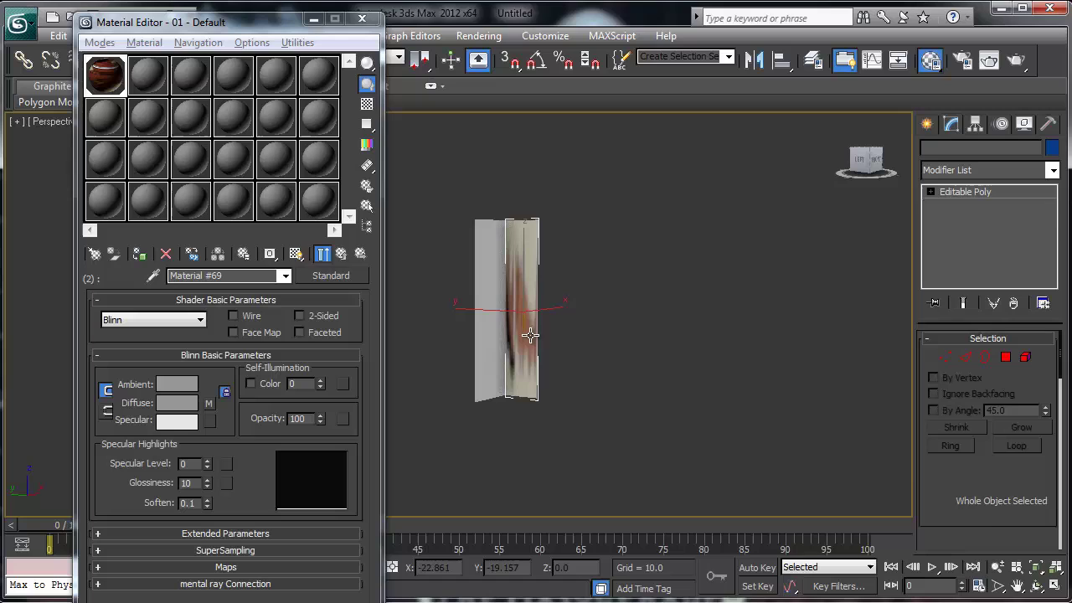
left_click(1051, 170)
left_click_drag(1052, 218, 1052, 431)
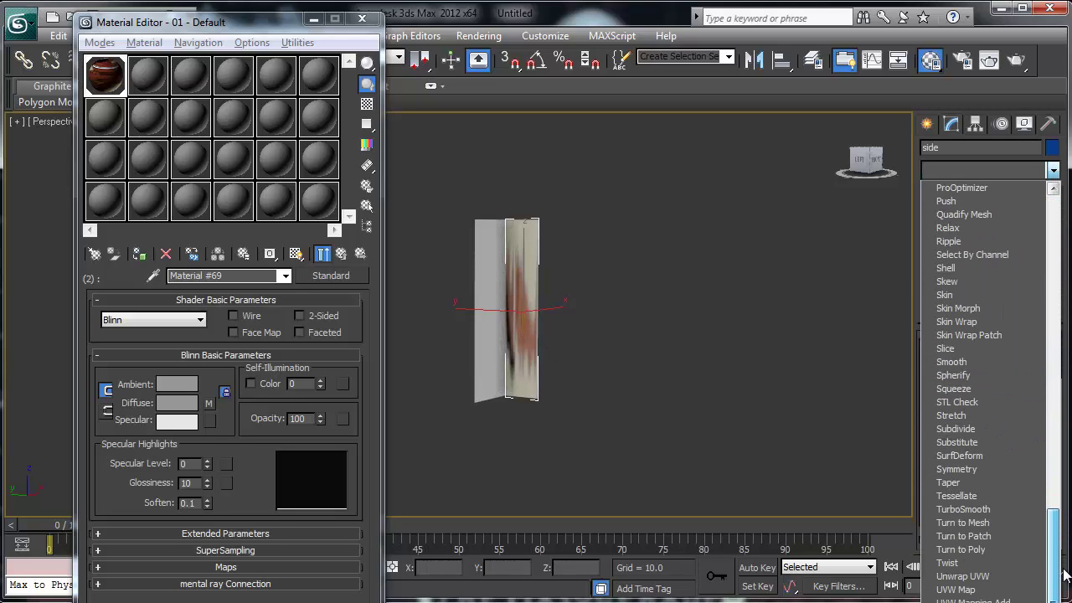
left_click(972, 582)
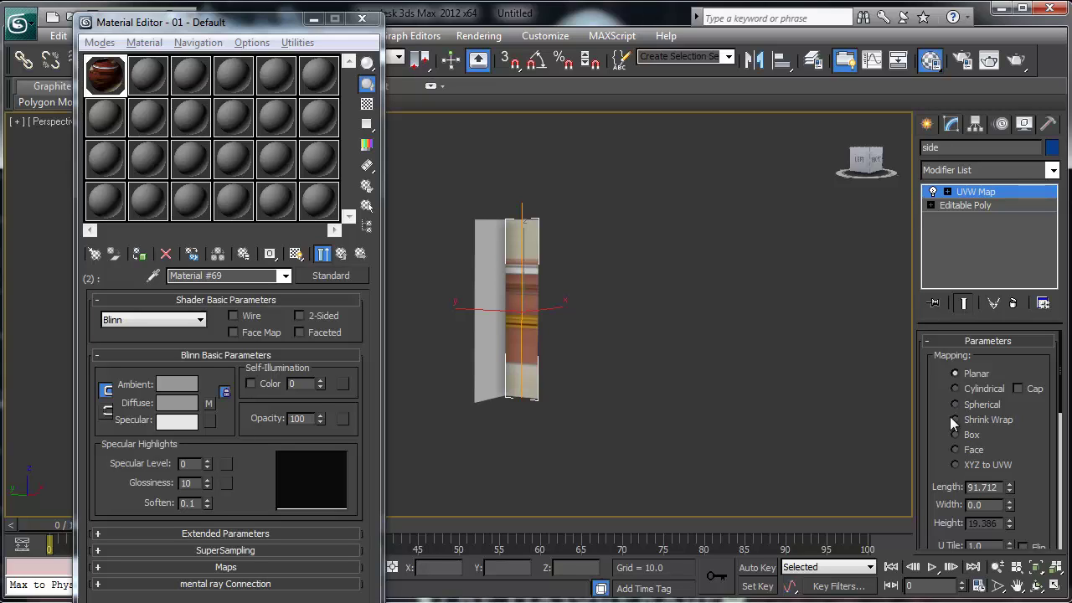
scroll(946, 397, "down", 5)
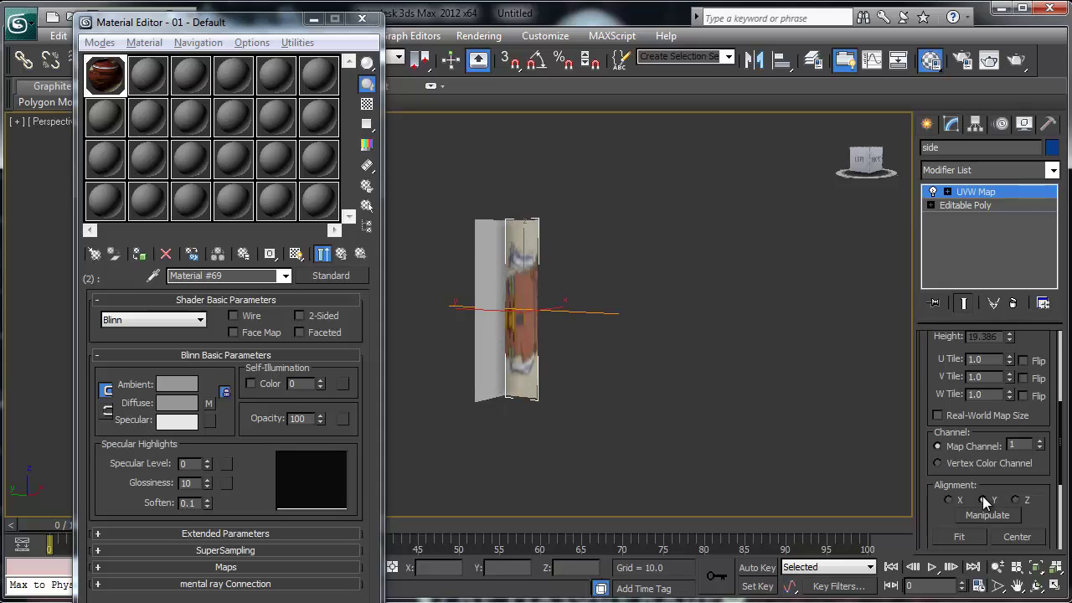
left_click(948, 500)
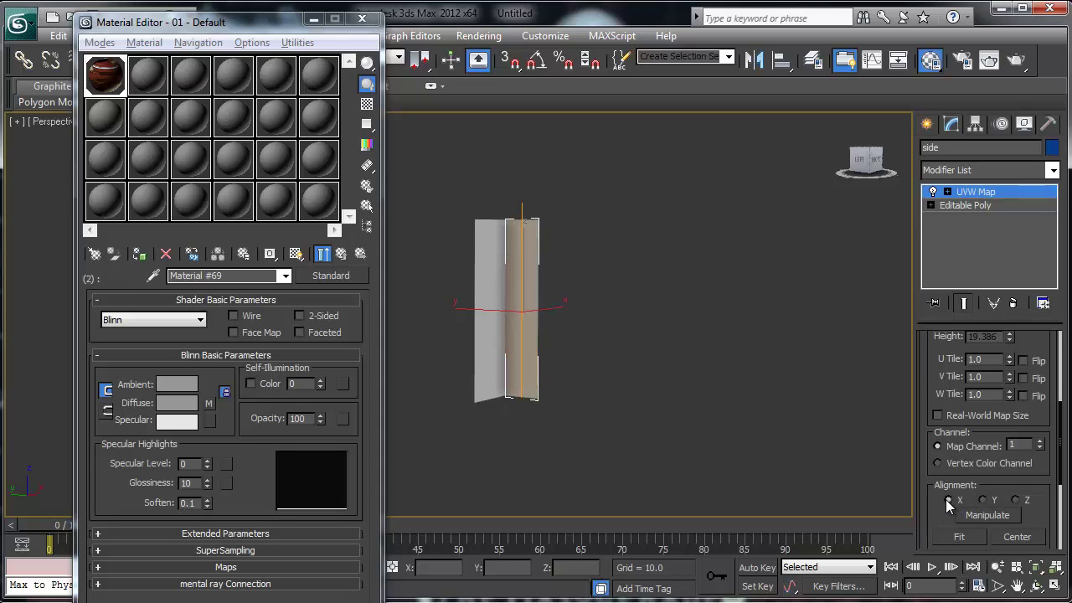
left_click(959, 536)
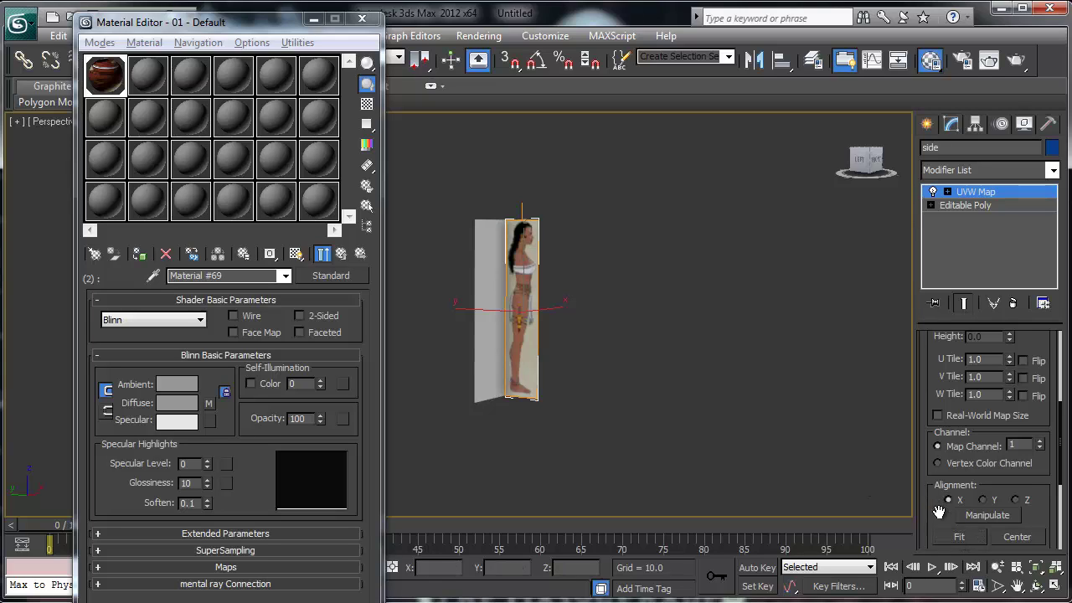
Bitmap-fit the side object's UVW mapping to the proportions of side.png
left_click_drag(936, 507, 859, 419)
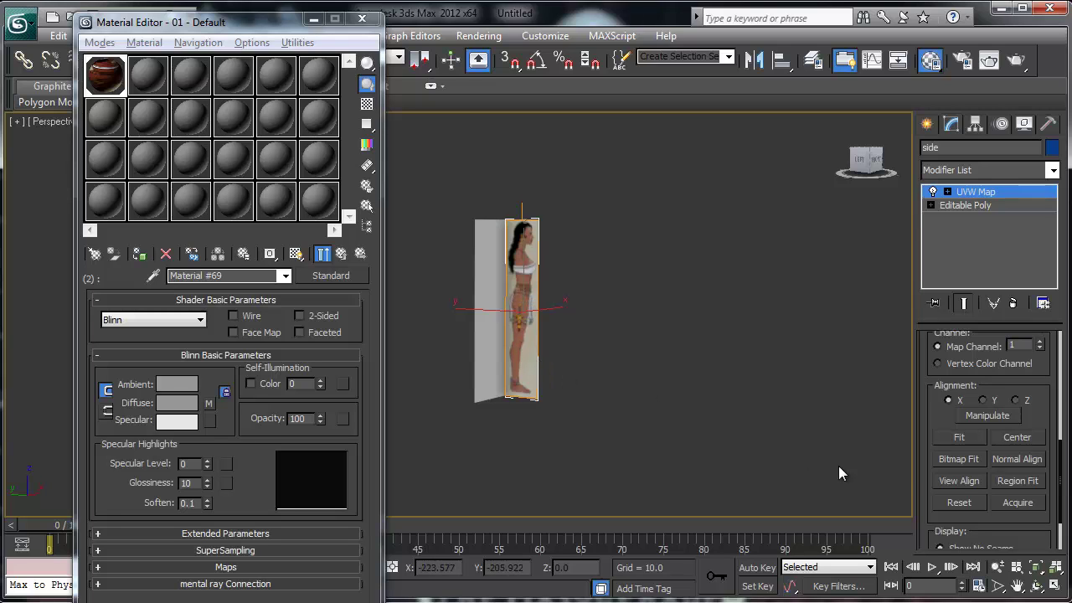
left_click(957, 461)
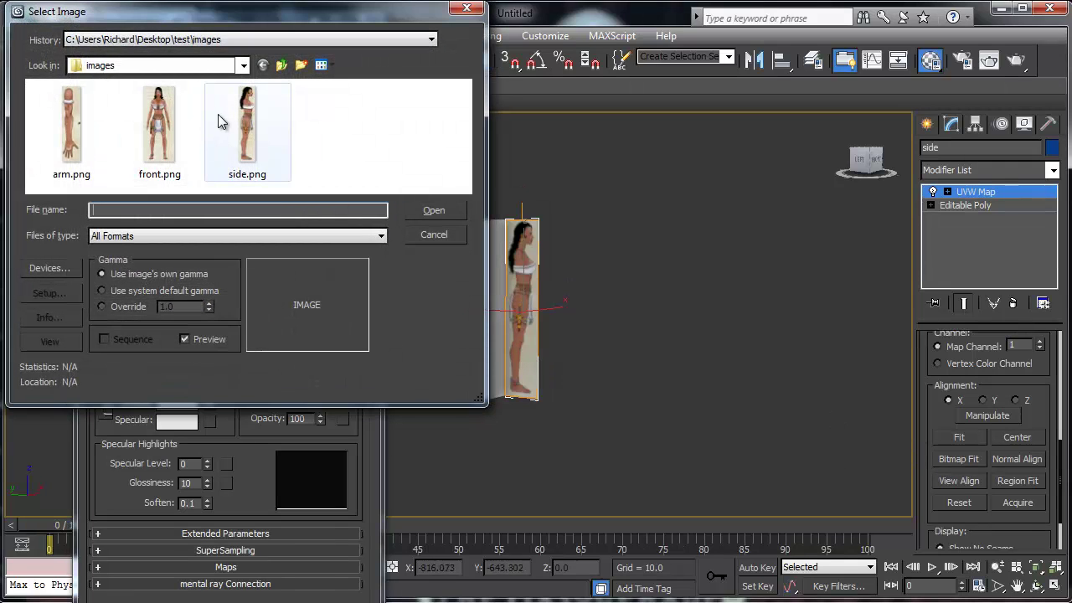
double_click(247, 126)
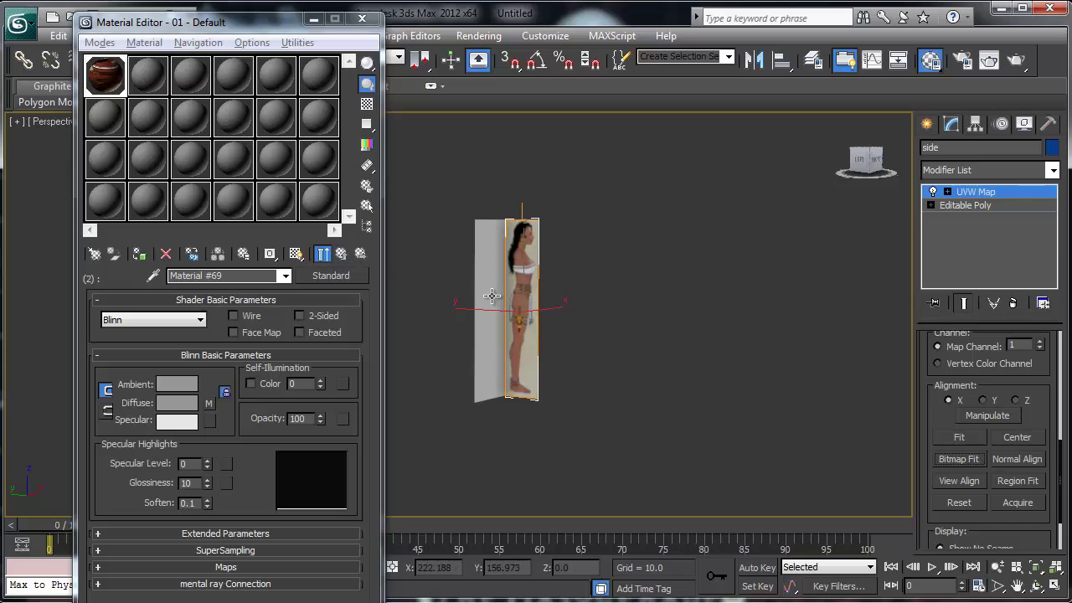
Select the front wall and show the maps of both the ID 2 and front sub-materials in the viewport
scroll(527, 289, "up", 6)
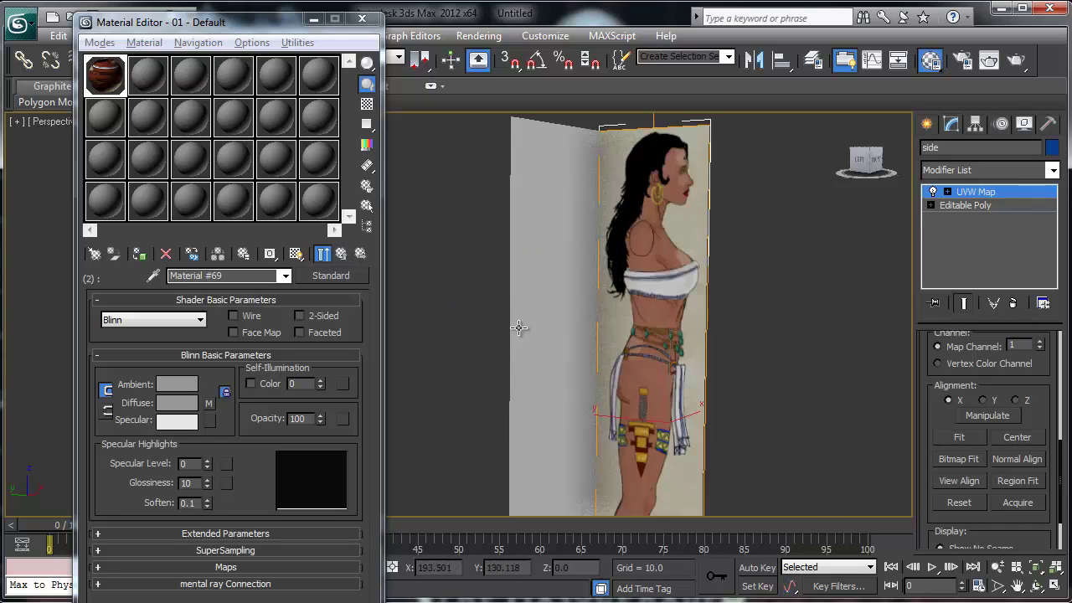
middle_click_drag(603, 274, 614, 205)
scroll(603, 243, "down", 10)
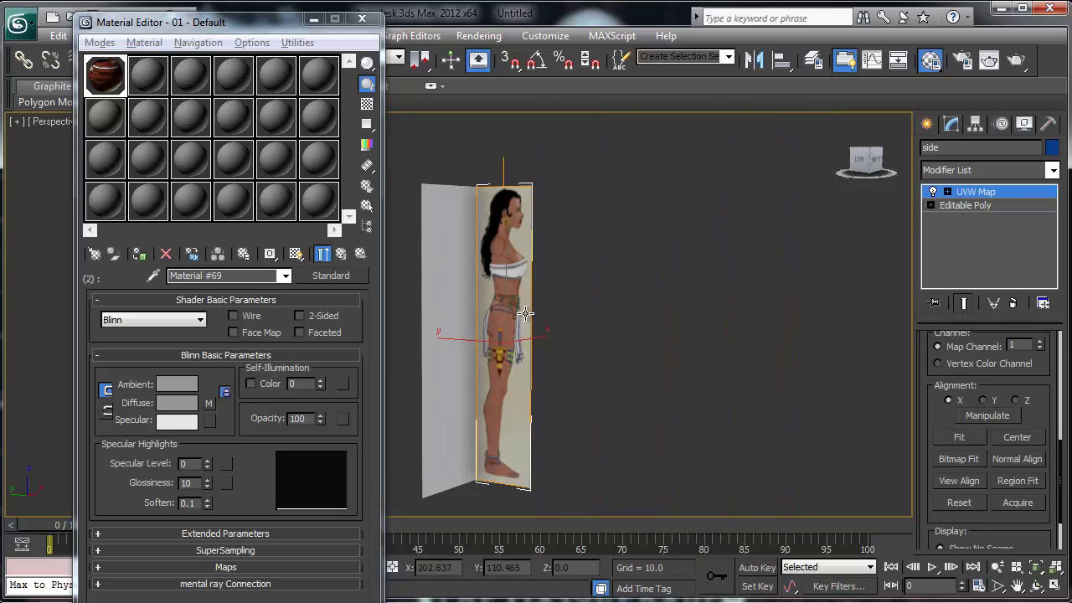
middle_click_drag(480, 320, 445, 316, "alt")
left_click(441, 308)
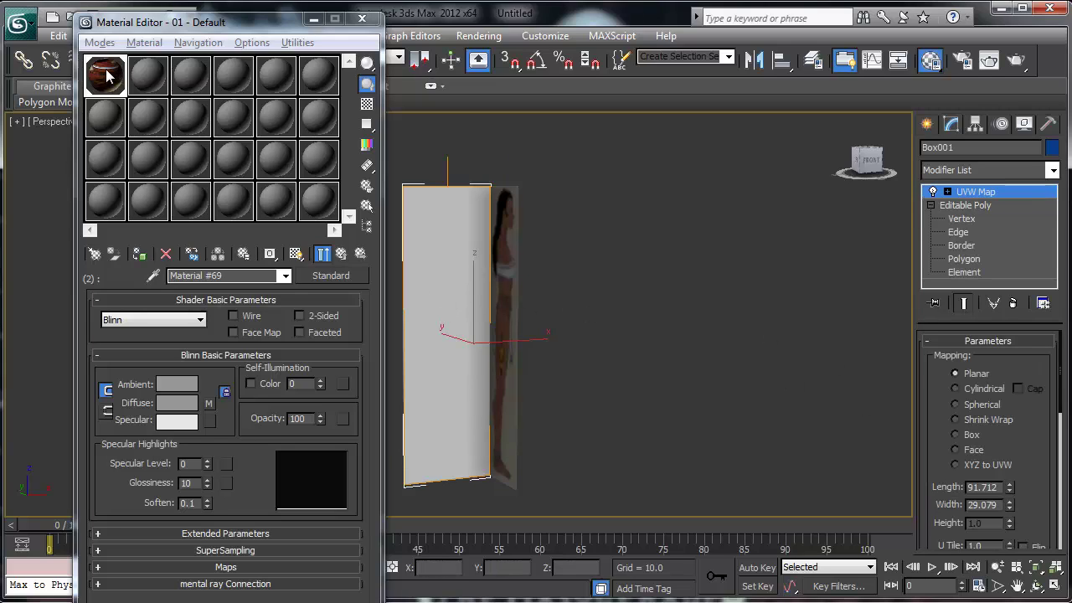
left_click(296, 254)
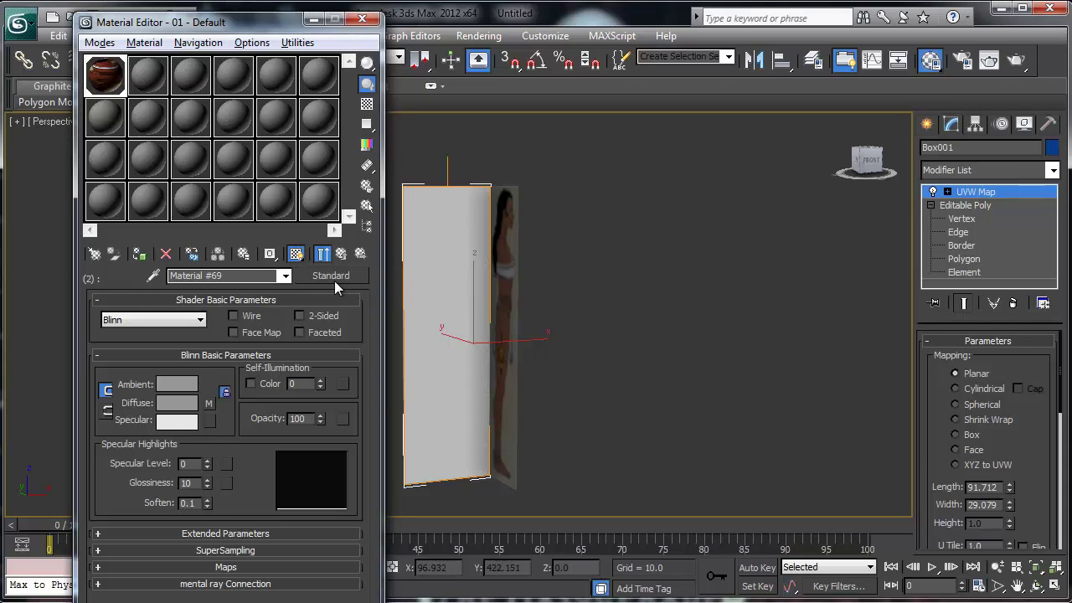
left_click(210, 403)
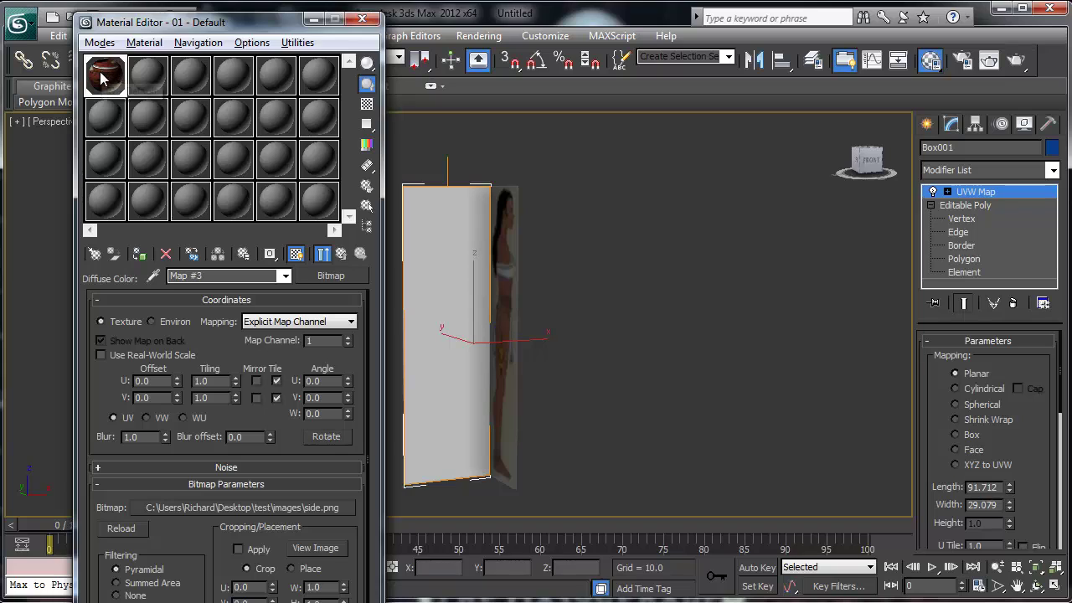
left_click(341, 254)
left_click(341, 254)
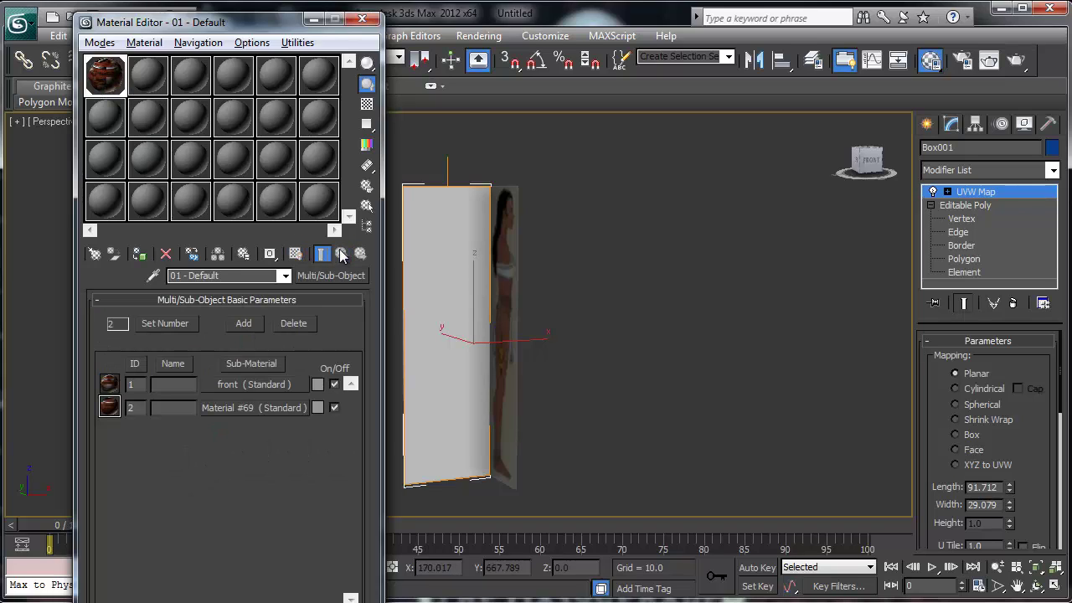
left_click(269, 385)
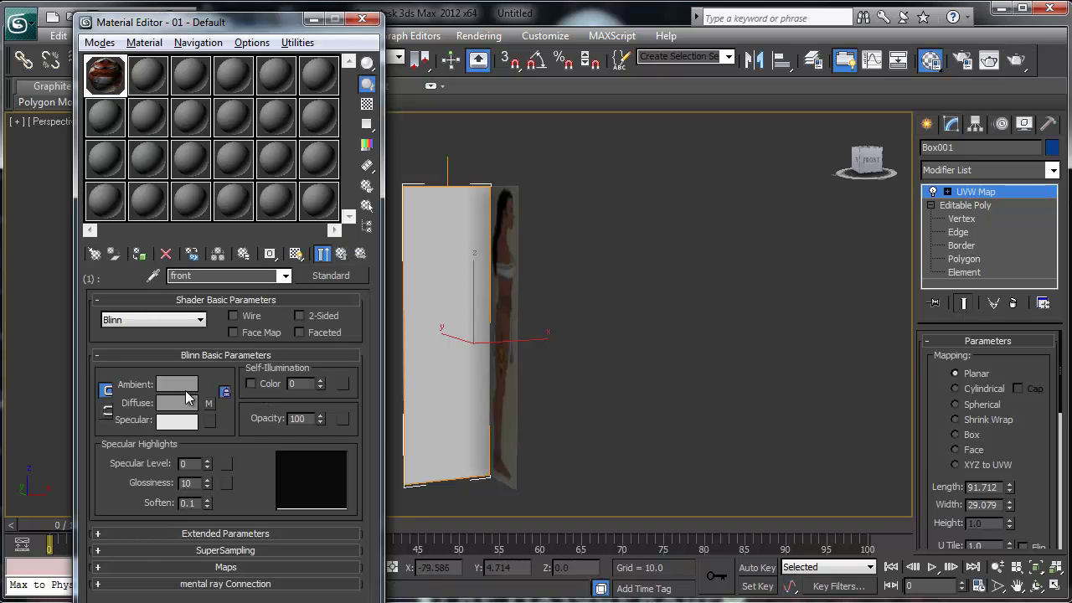
left_click(295, 253)
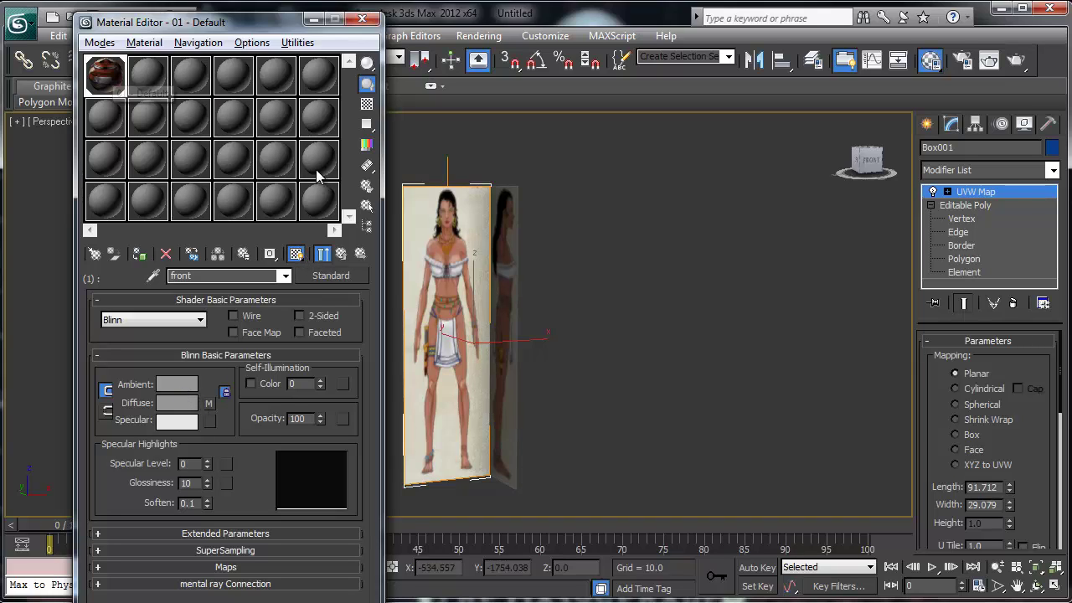
Bitmap-fit the front wall's UVW mapping to the proportions of front.png
scroll(954, 454, "down", 6)
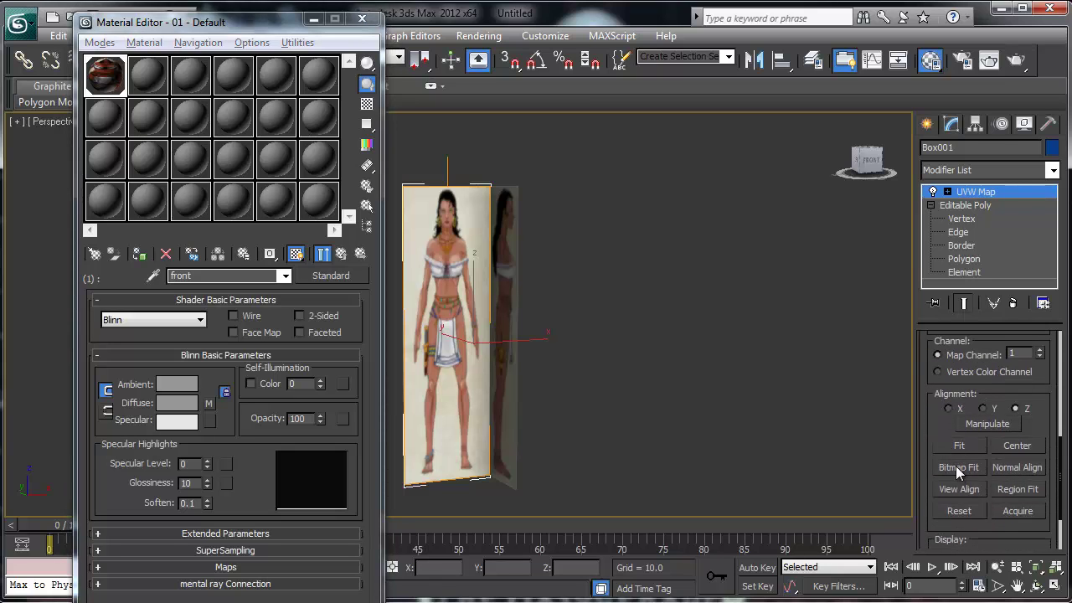
left_click(958, 467)
double_click(163, 134)
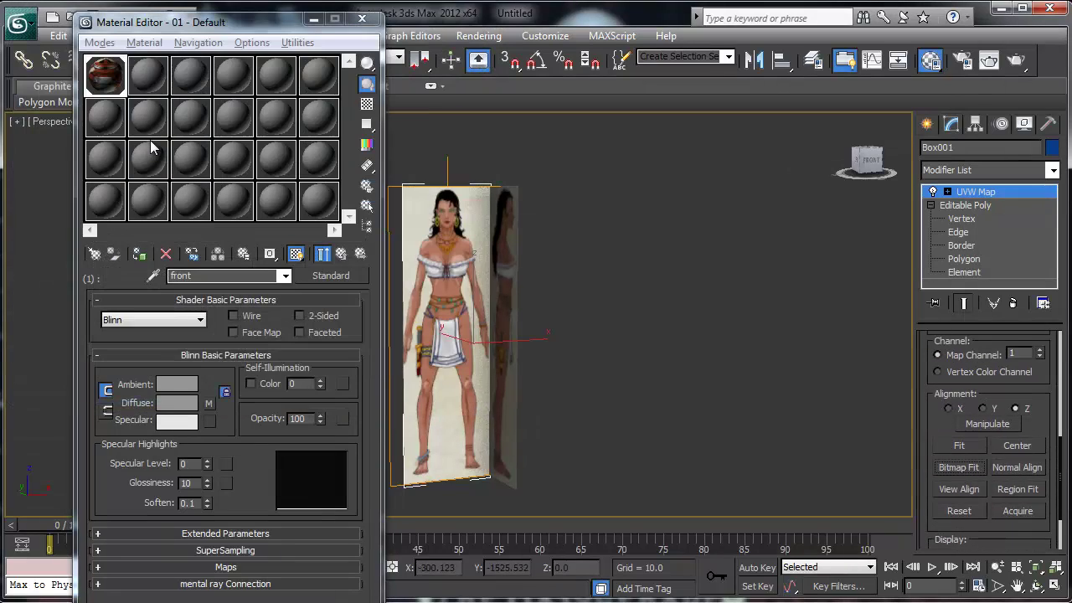
Widen the front wall by moving its two outer vertices, opposite the side wall, along X to about -15.86
middle_click_drag(480, 380, 541, 366, "alt")
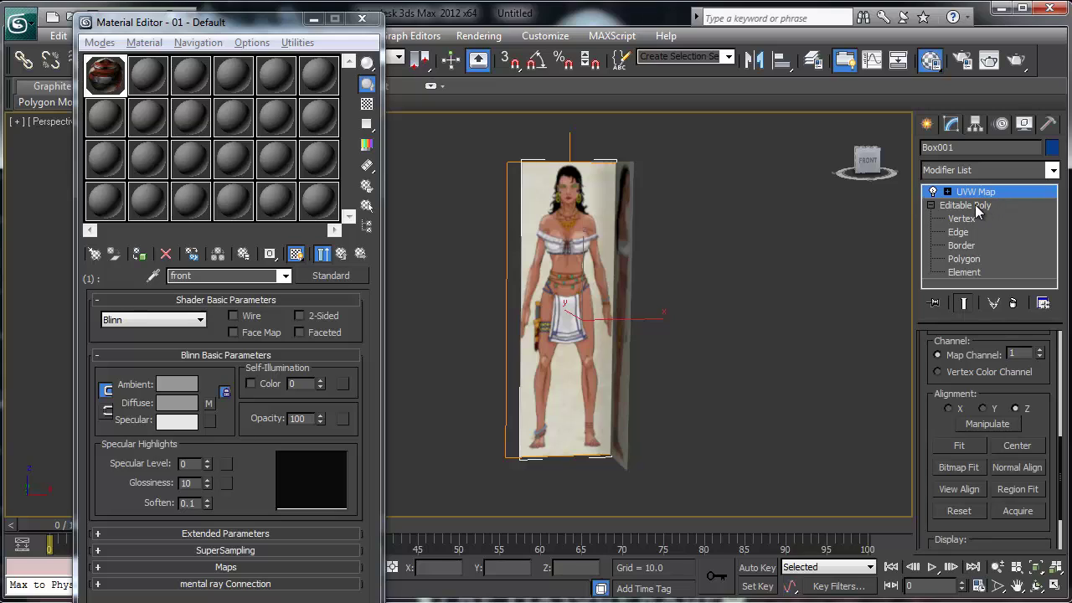
left_click(963, 219)
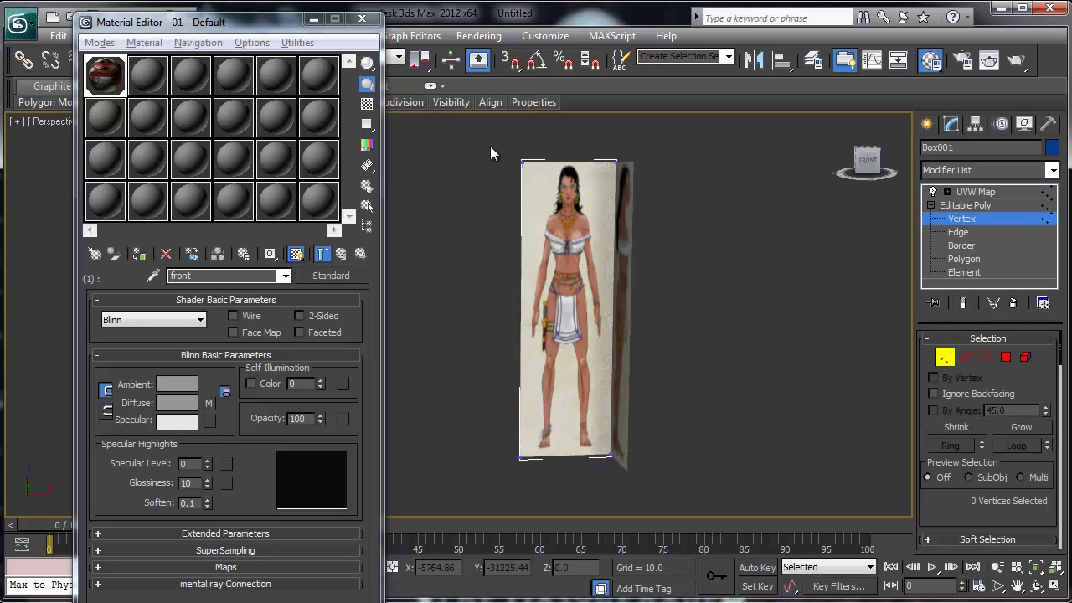
left_click_drag(521, 254, 546, 469)
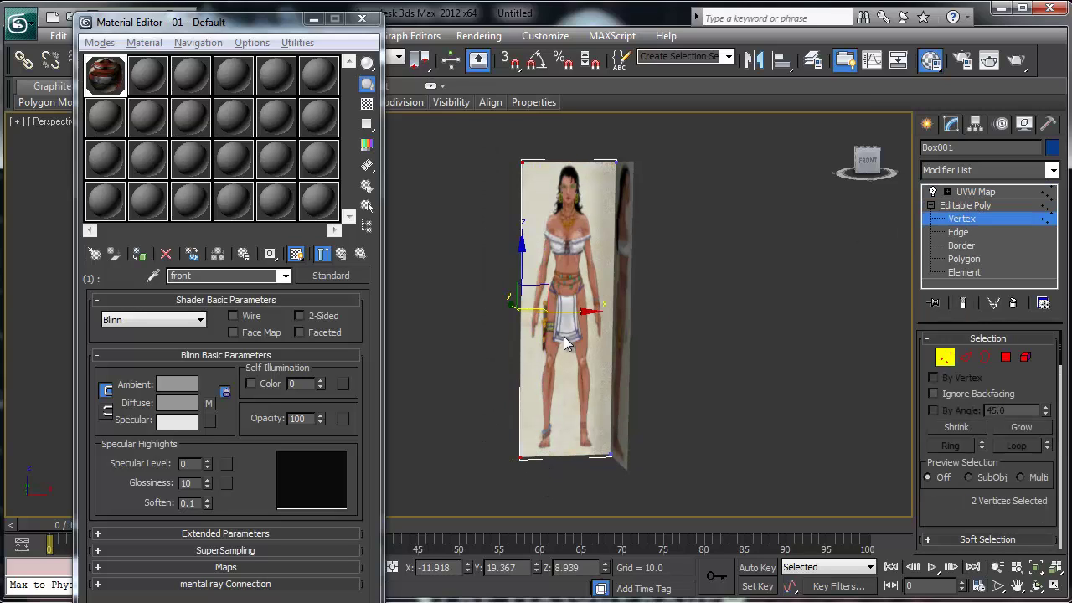
left_click_drag(568, 316, 555, 317)
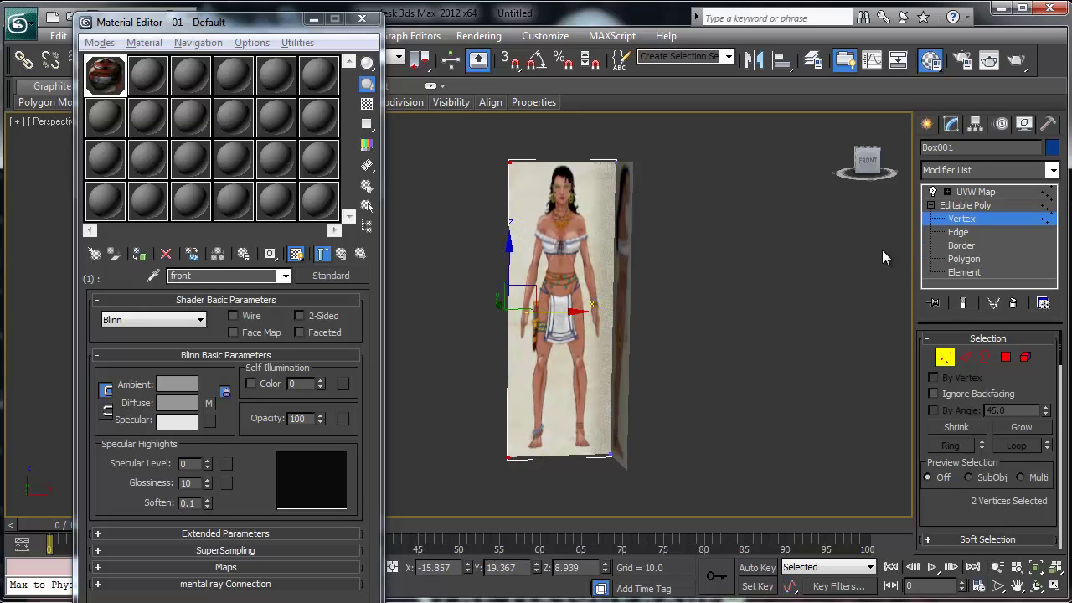
left_click(968, 206)
Move the front wall's UVW Map gizmo along X to about 1.52, close the Material Editor and leave Gizmo level
left_click(974, 192)
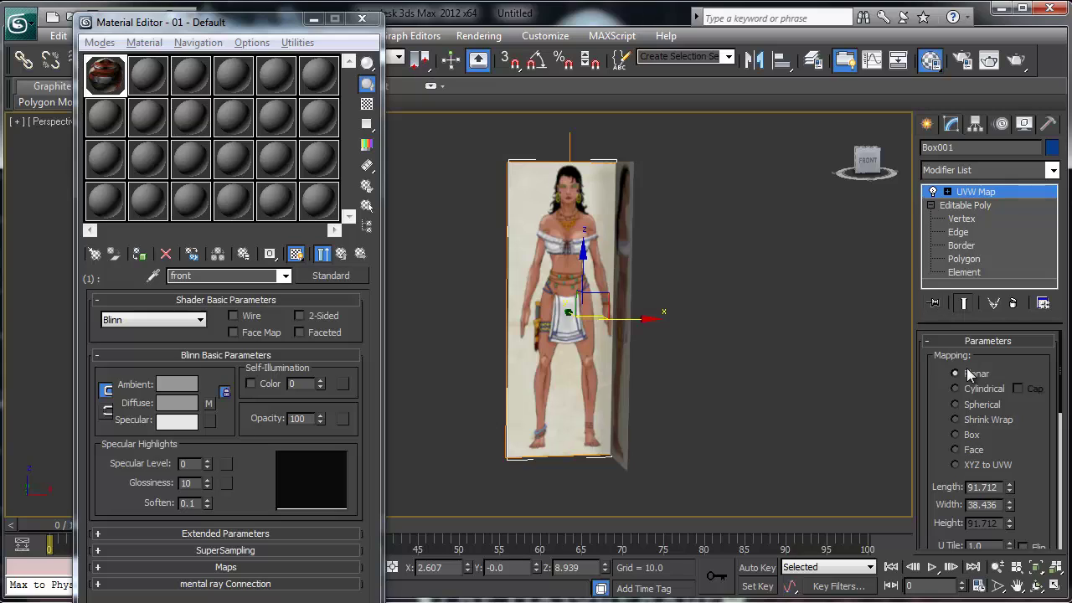
left_click(948, 192)
left_click(975, 205)
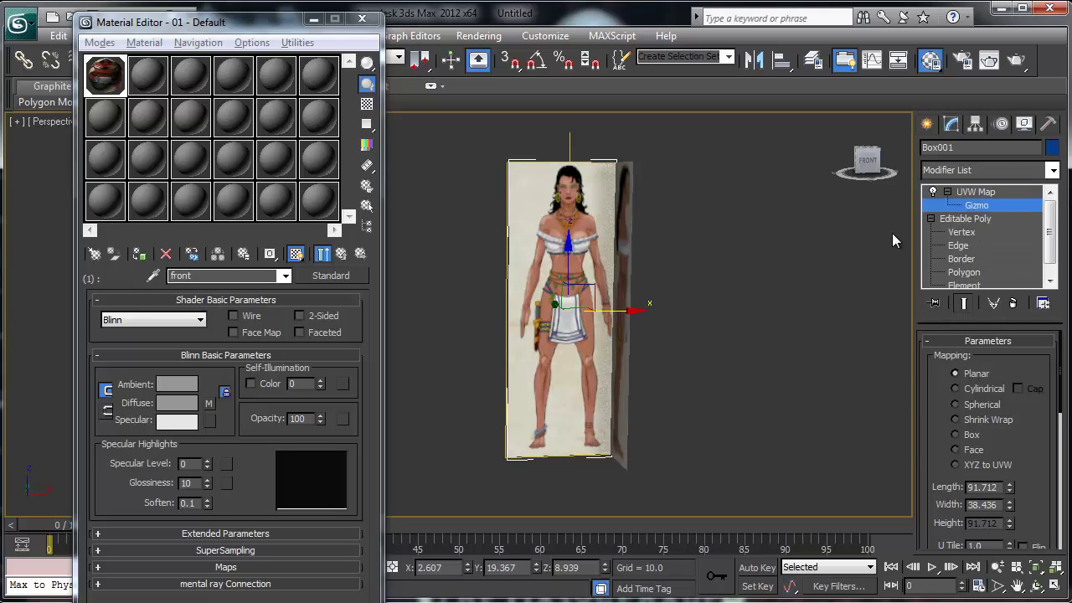
left_click_drag(618, 309, 614, 309)
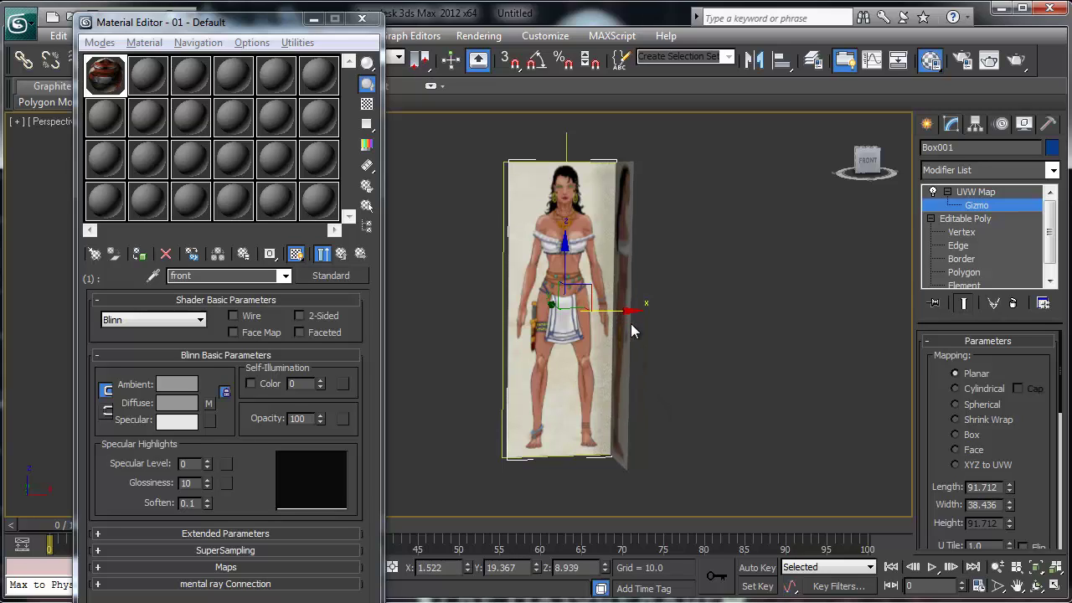
left_click(361, 18)
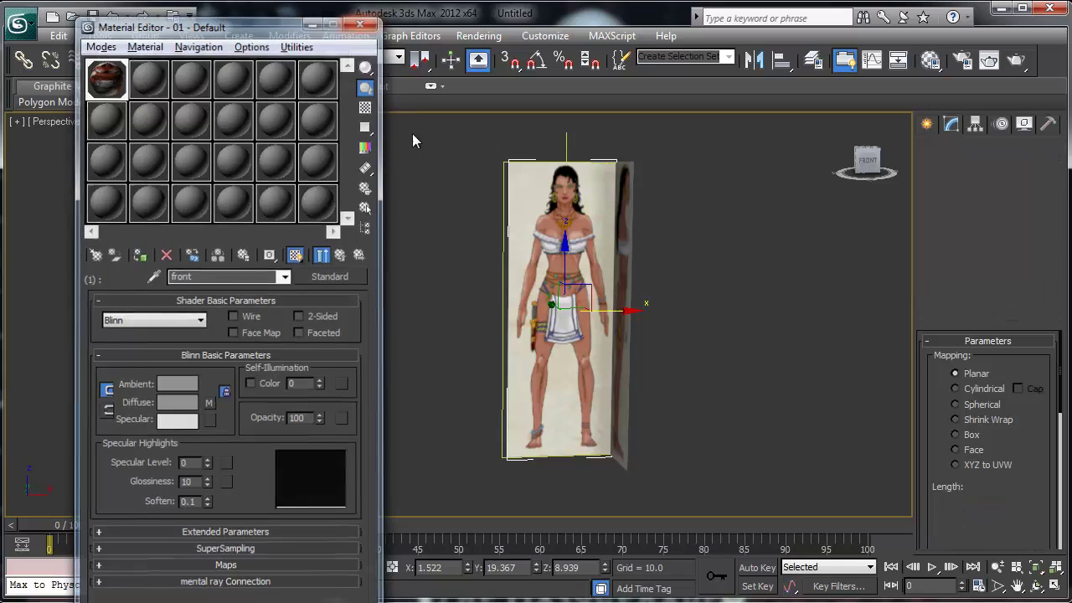
mouse_move(498, 355)
middle_mouse_down("alt")
mouse_move(531, 354)
mouse_move(389, 353)
mouse_move(565, 350)
middle_mouse_up("alt")
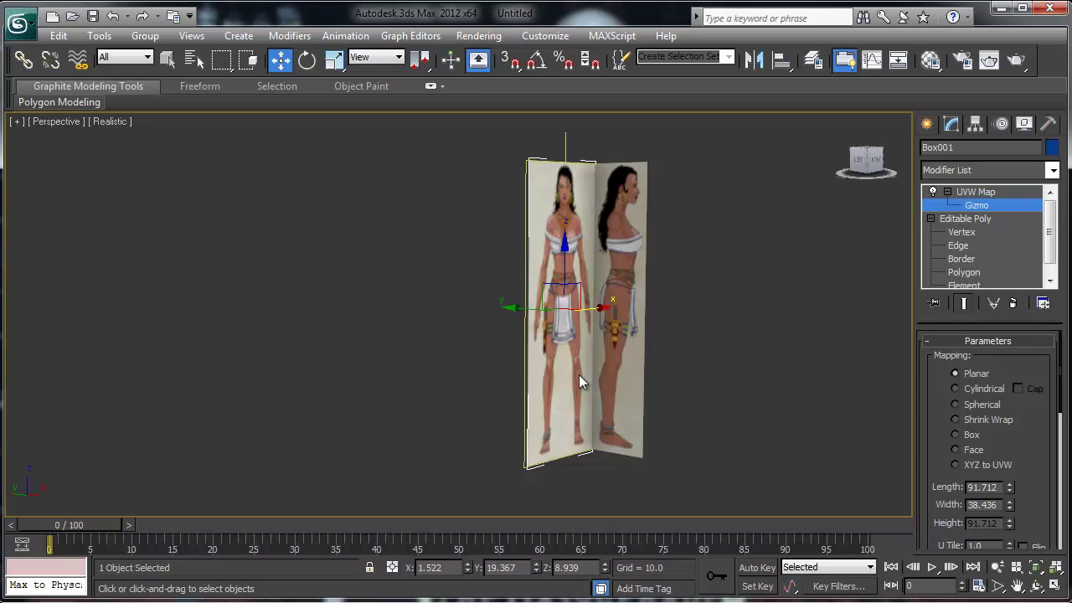
left_click(989, 206)
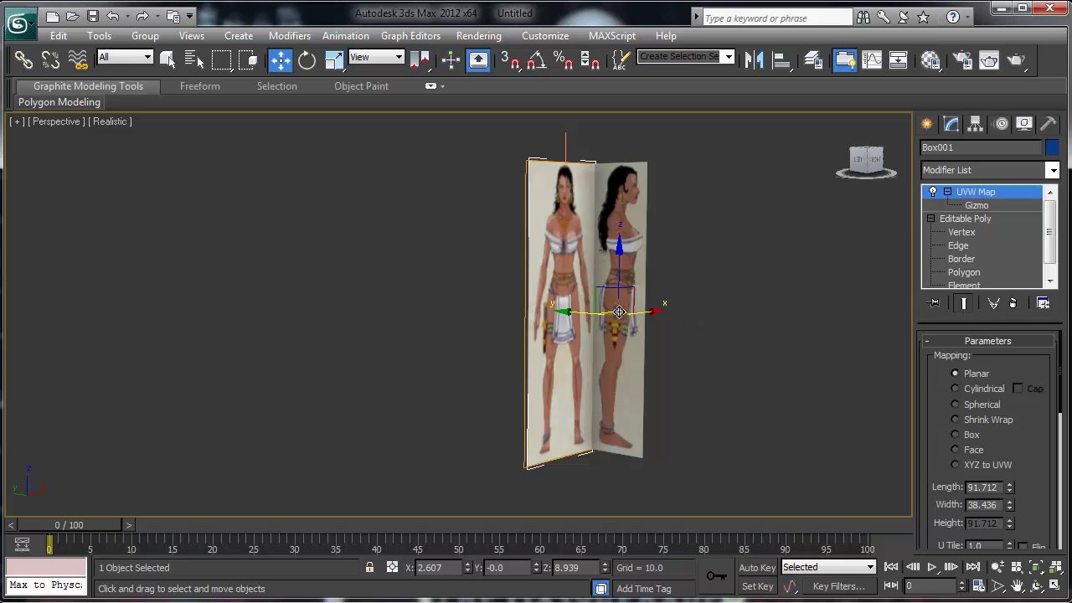
Select the side wall and check the Backface Cull option in its Object Properties
left_click(622, 349)
right_click(618, 340)
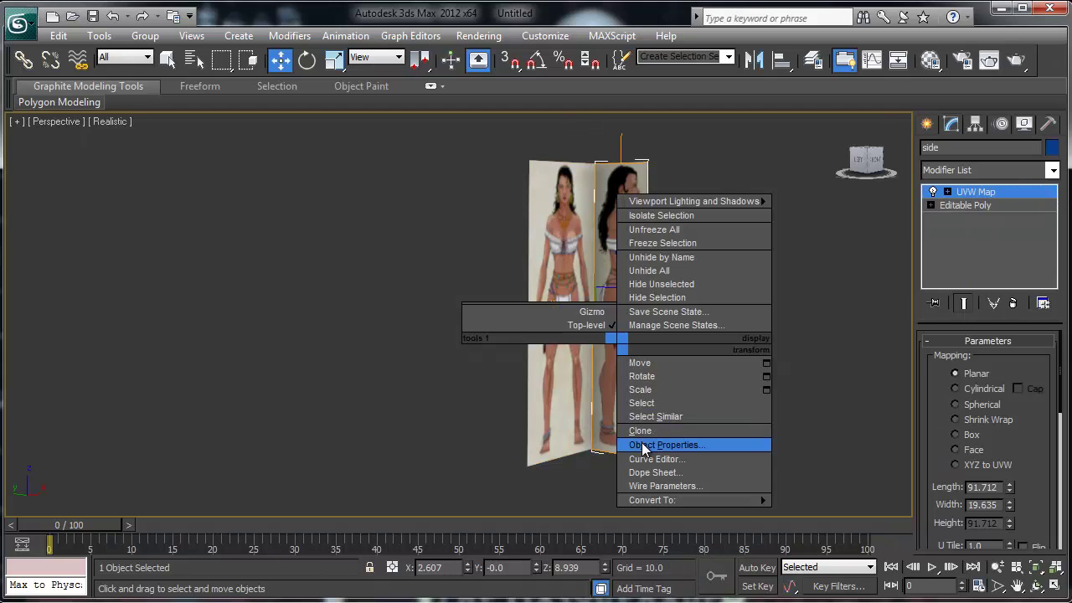
left_click(661, 442)
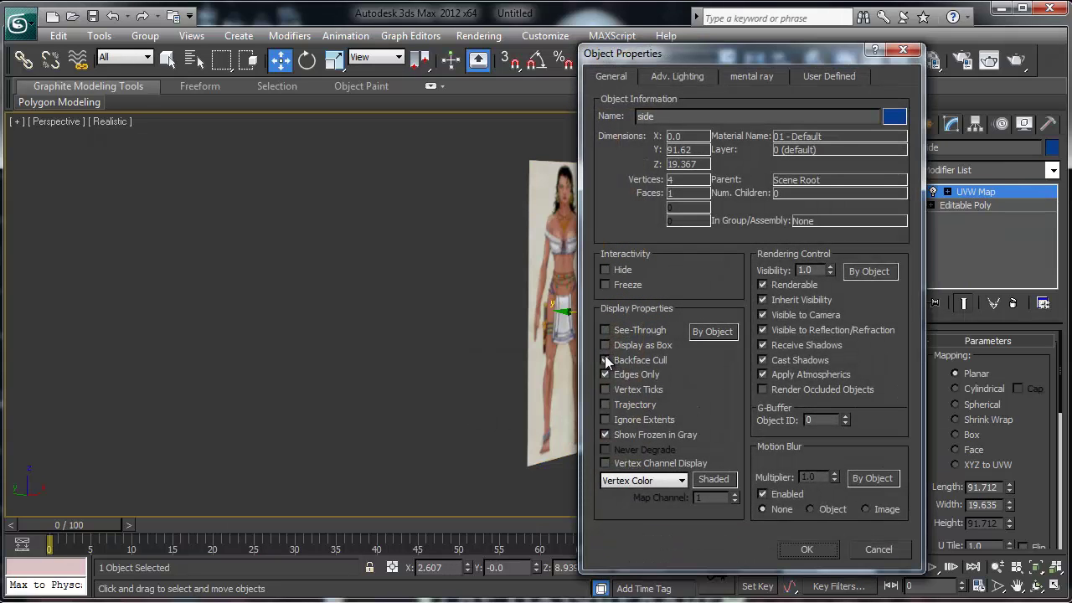
left_click(904, 51)
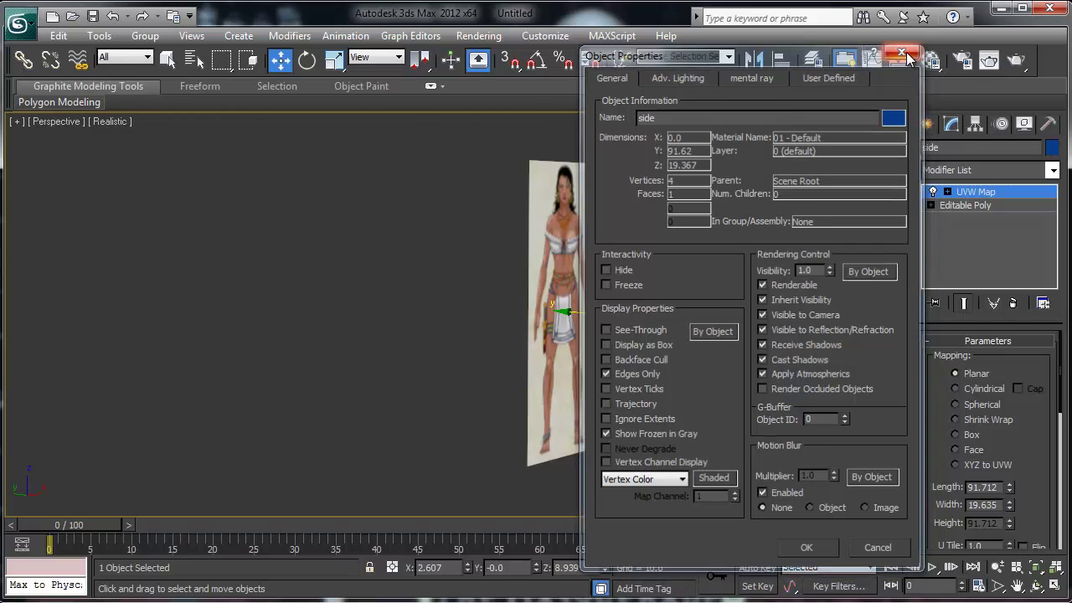
Turn on the 2-Sided option for the front material in the Material Editor
middle_click_drag(643, 271, 476, 281, "alt")
key("m")
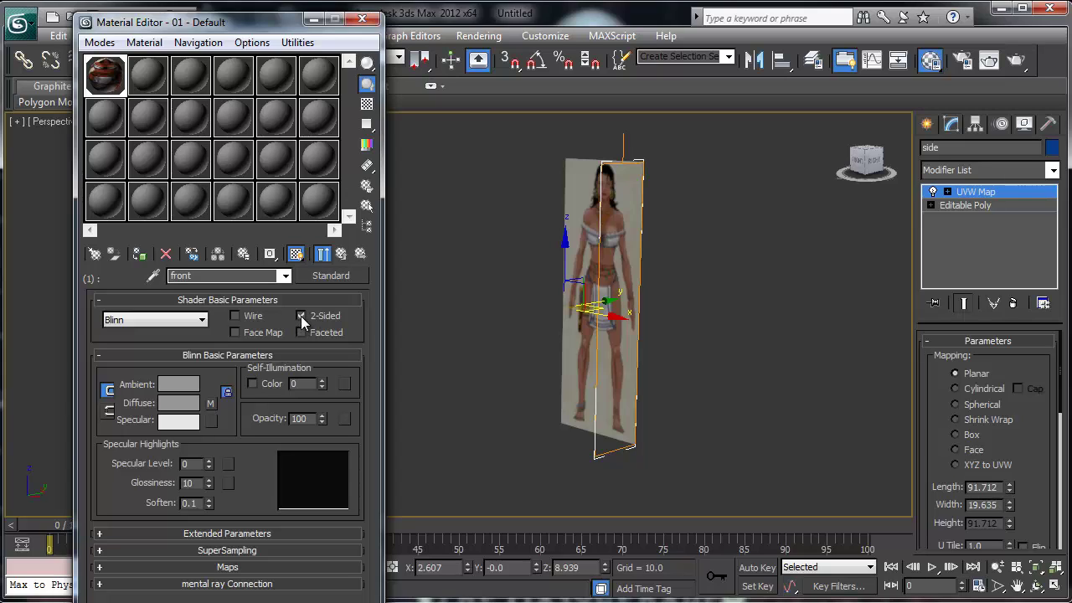
left_click(613, 354)
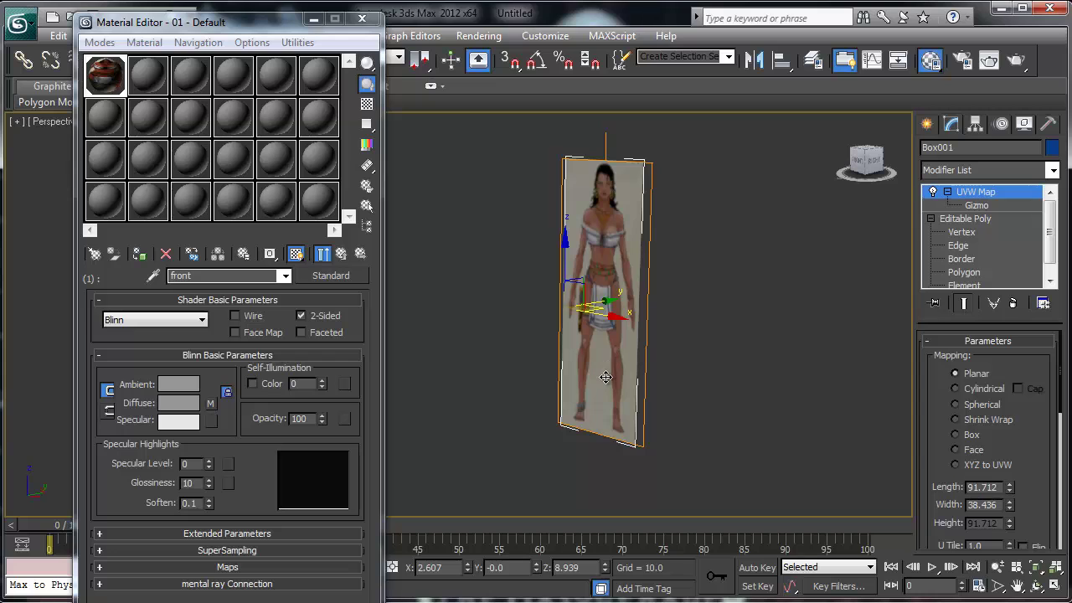
middle_click_drag(658, 352, 696, 343, "alt")
Review the Backface Cull setting in the side wall's Object Properties
left_click(674, 336)
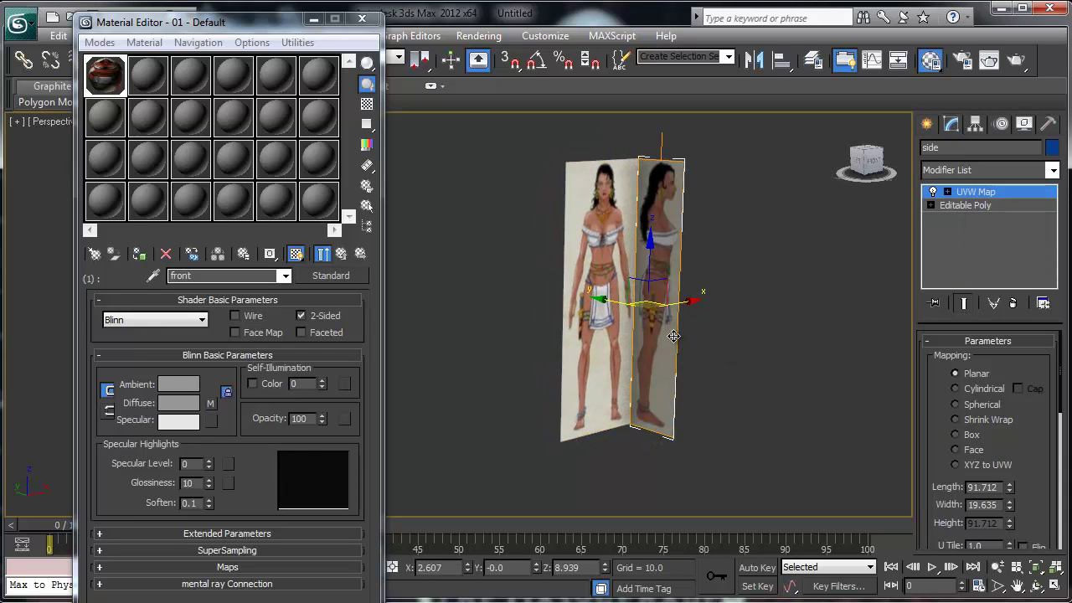
right_click(670, 338)
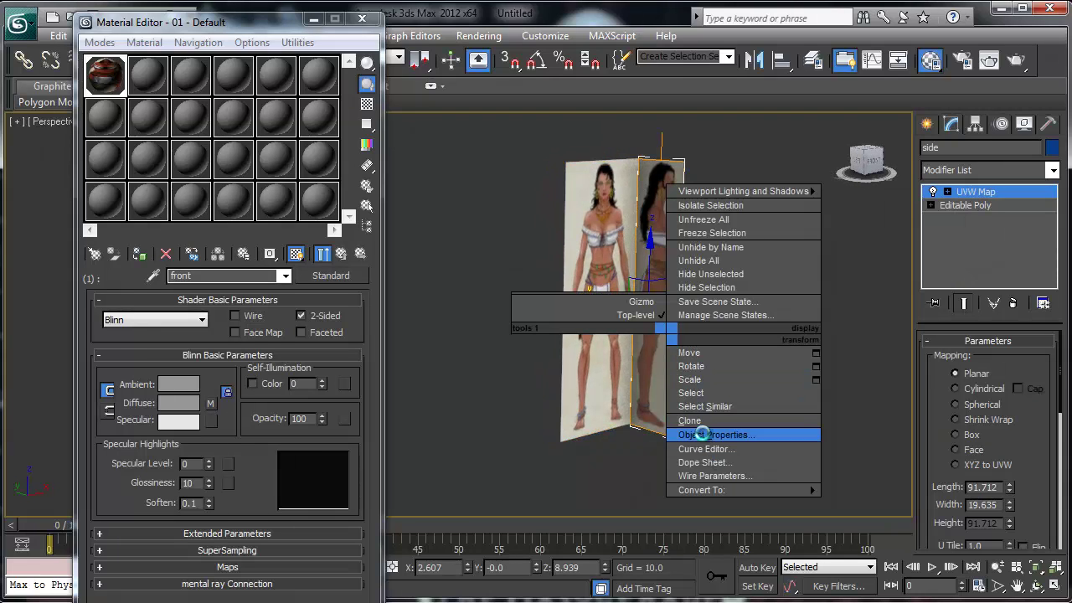
left_click(682, 433)
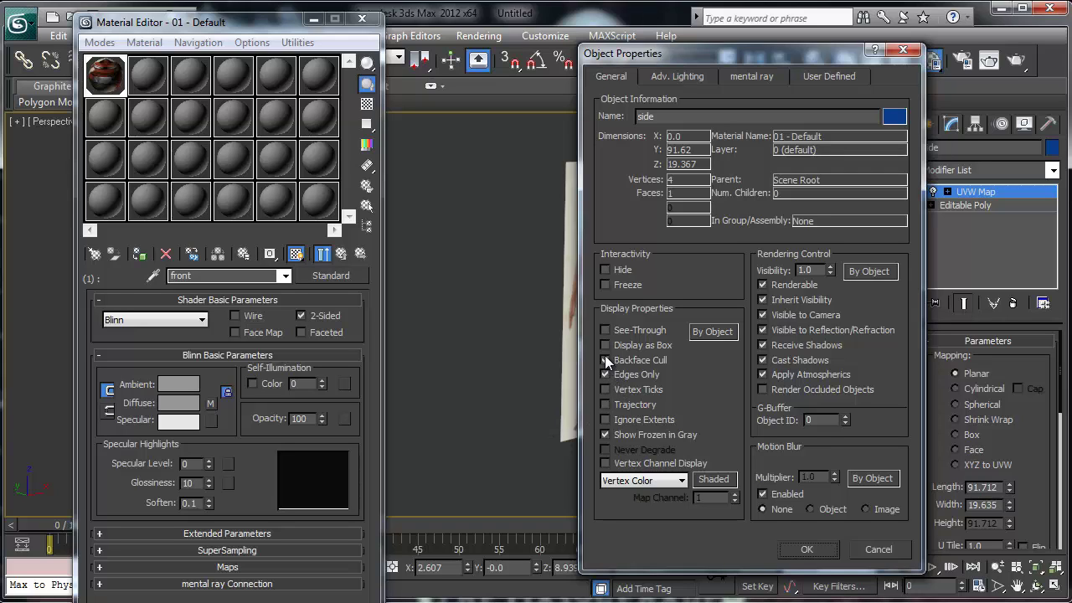
left_click(809, 549)
Turn off Receive Shadows, Cast Shadows and Apply Atmospherics in the side wall's Object Properties
middle_click_drag(685, 369, 605, 346, "alt")
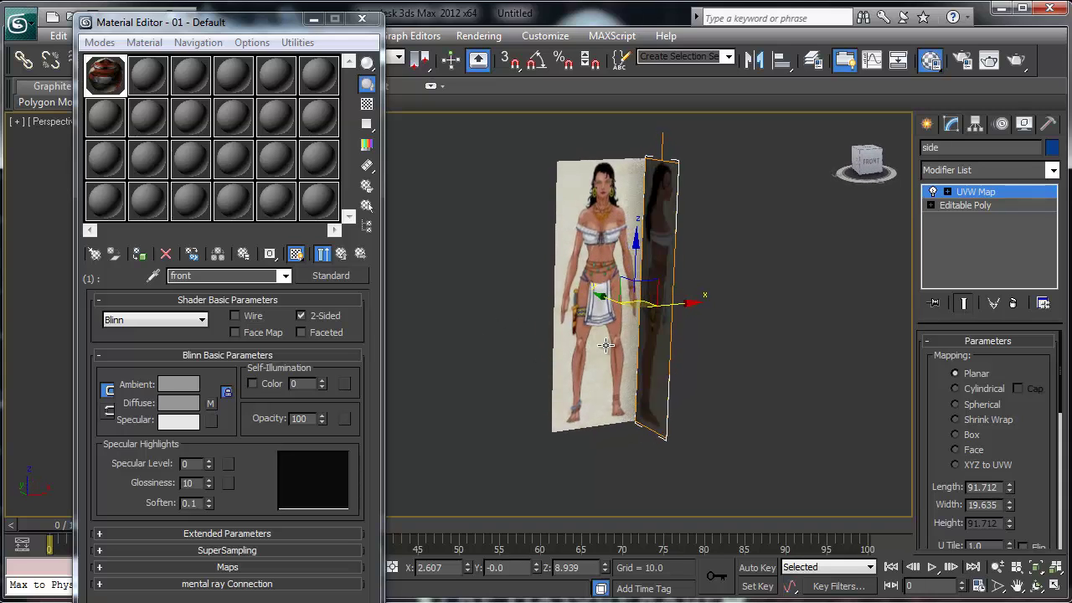
right_click(655, 355)
left_click(678, 457)
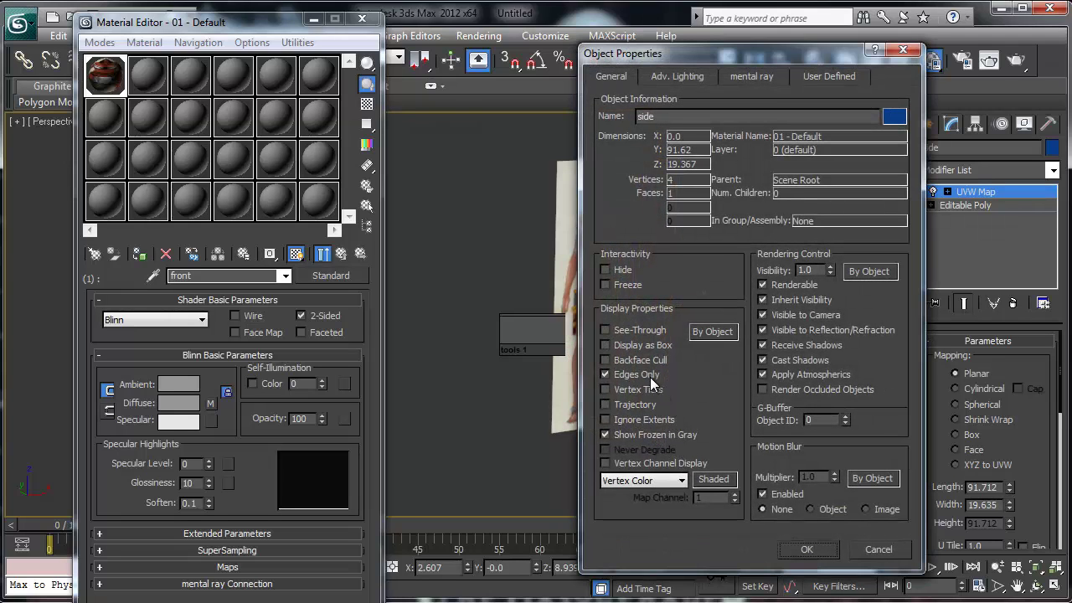
left_click(763, 360)
left_click(802, 551)
Turn off Receive Shadows, Cast Shadows and Apply Atmospherics in the front wall's Object Properties
left_click(628, 317)
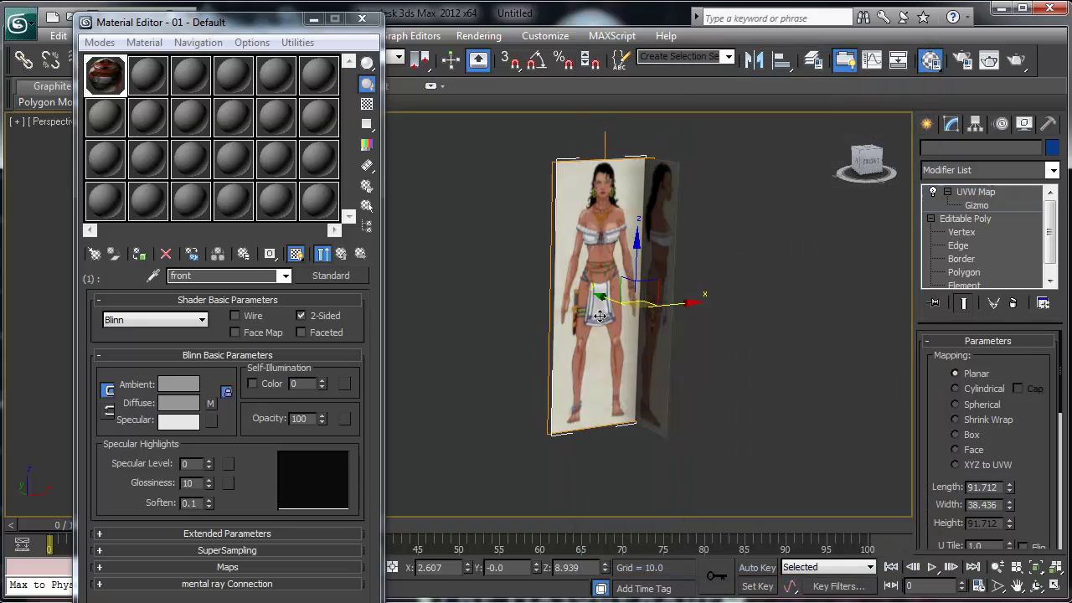
right_click(596, 311)
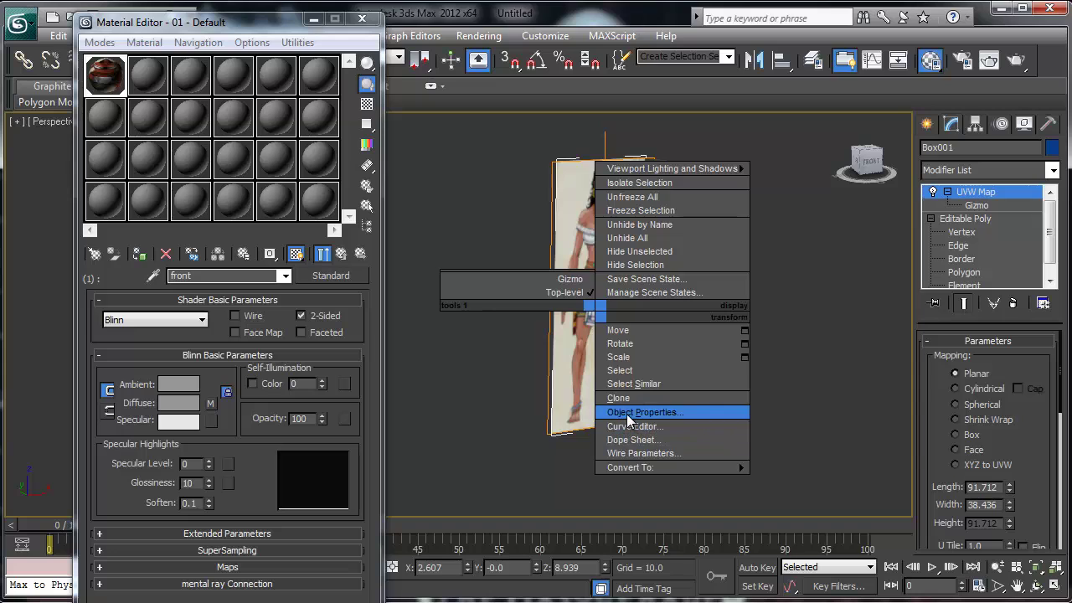
left_click(627, 413)
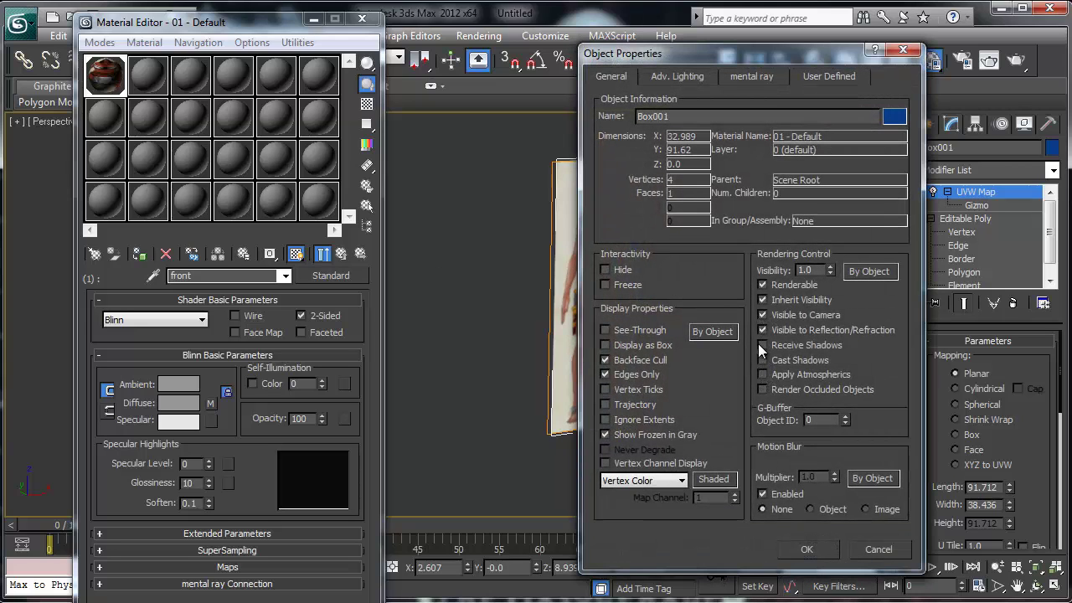
left_click(804, 551)
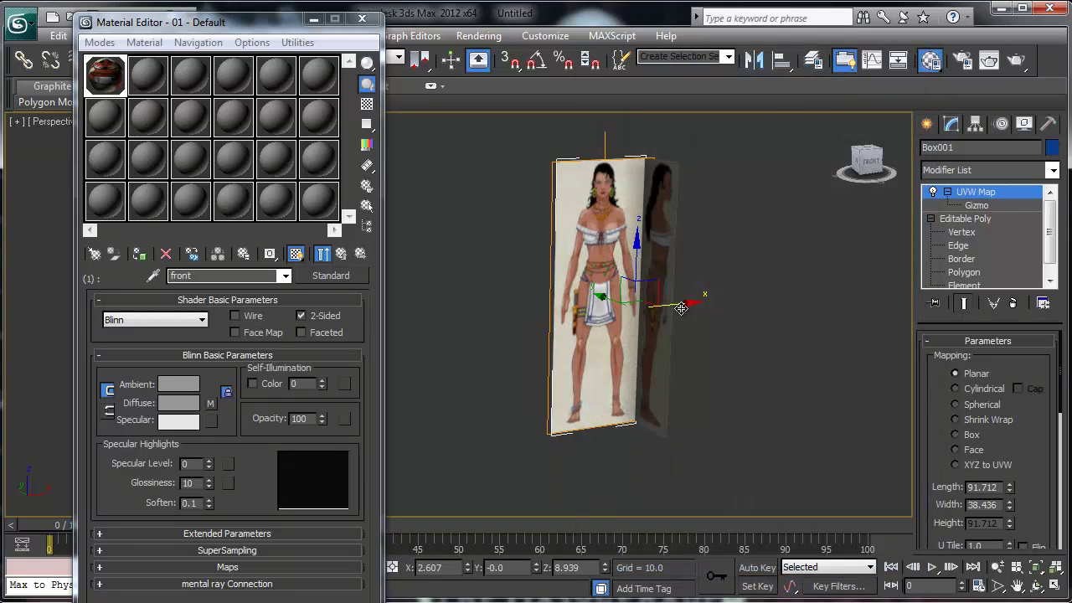
Move the front wall along X to about 18.85 so the side wall crosses its middle
left_click_drag(687, 303, 733, 298)
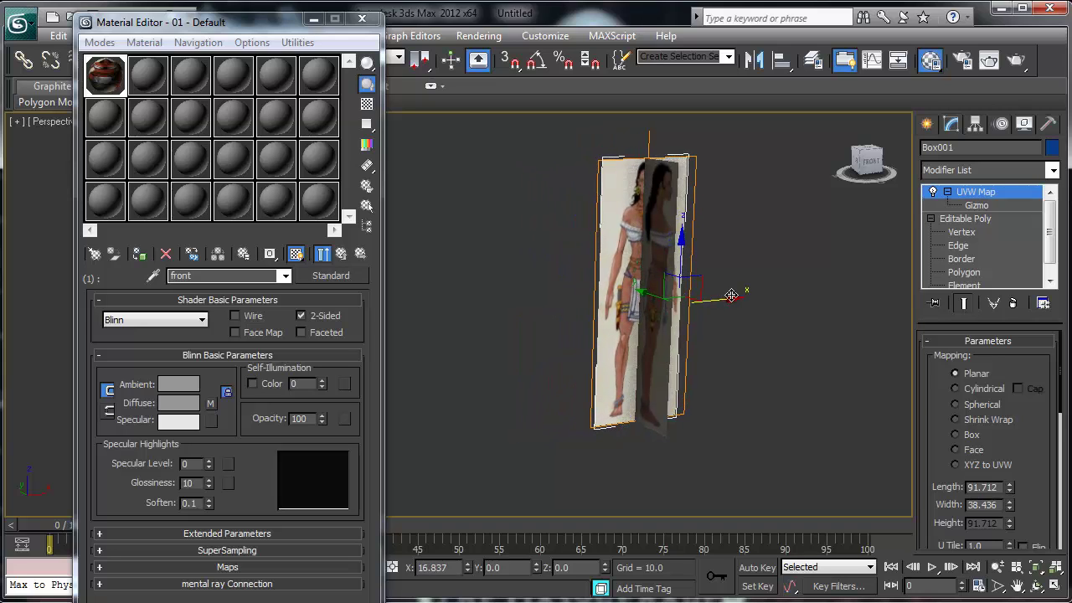
middle_click_drag(642, 338, 649, 327, "alt")
left_click_drag(710, 300, 707, 300)
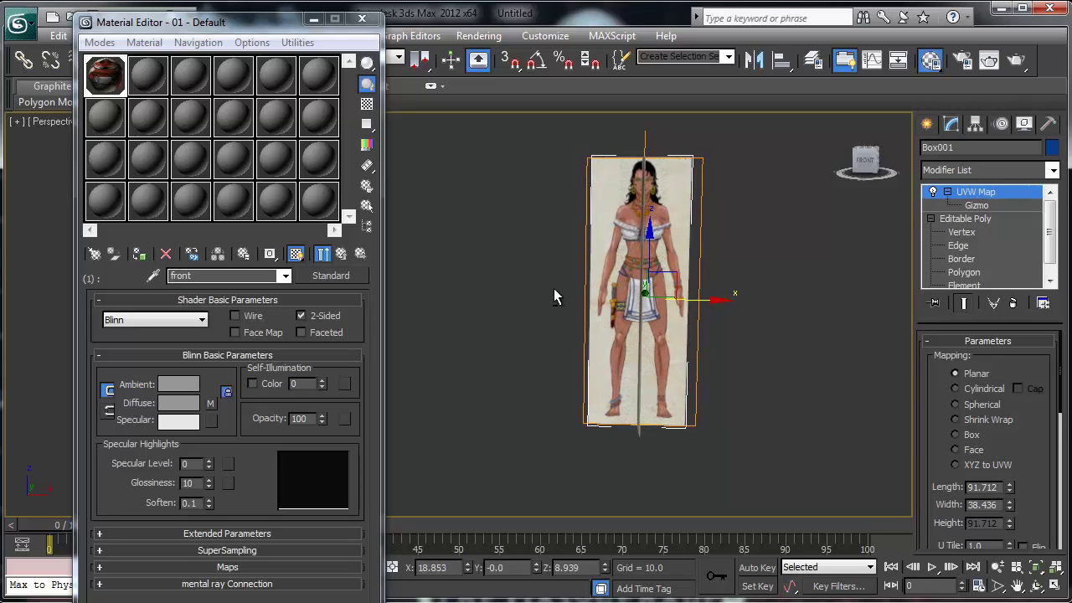
In the side wall's Object Properties, enable Freeze and See-Through and disable Show Frozen in Gray
middle_click_drag(555, 296, 628, 310, "alt")
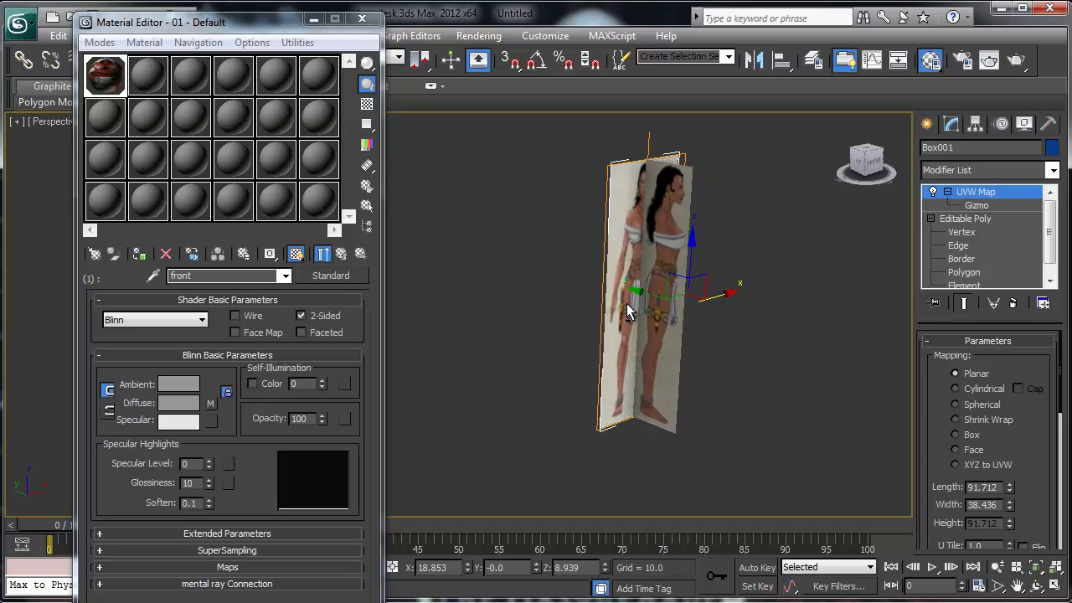
left_click(656, 340)
right_click(656, 344)
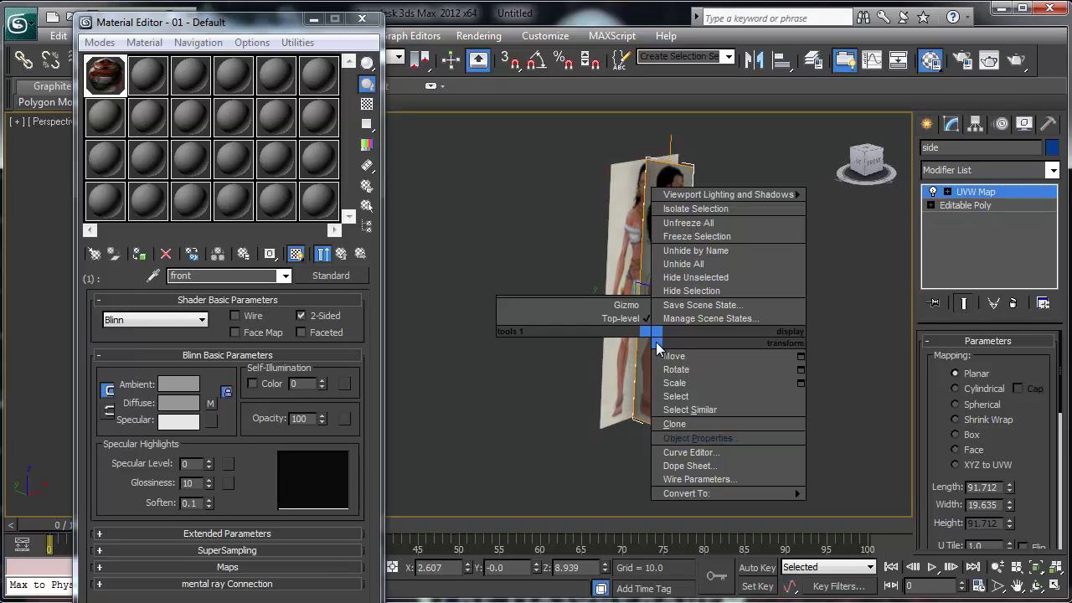
left_click(682, 438)
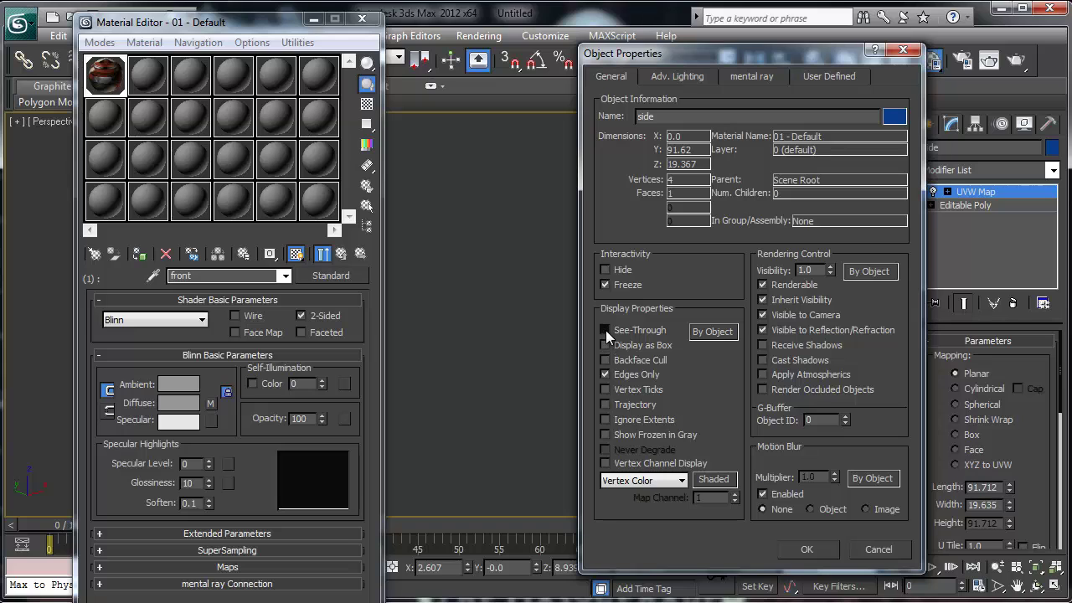
left_click(801, 549)
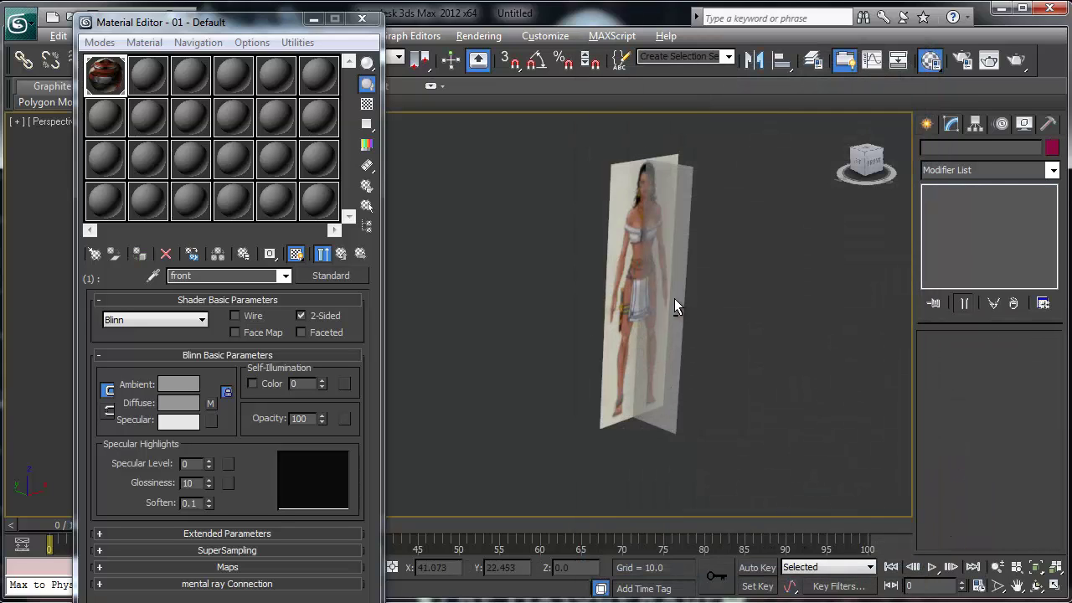
Inspect the see-through side wall from both sides and unfreeze all objects
middle_click_drag(674, 298, 650, 299, "alt")
left_click(584, 332)
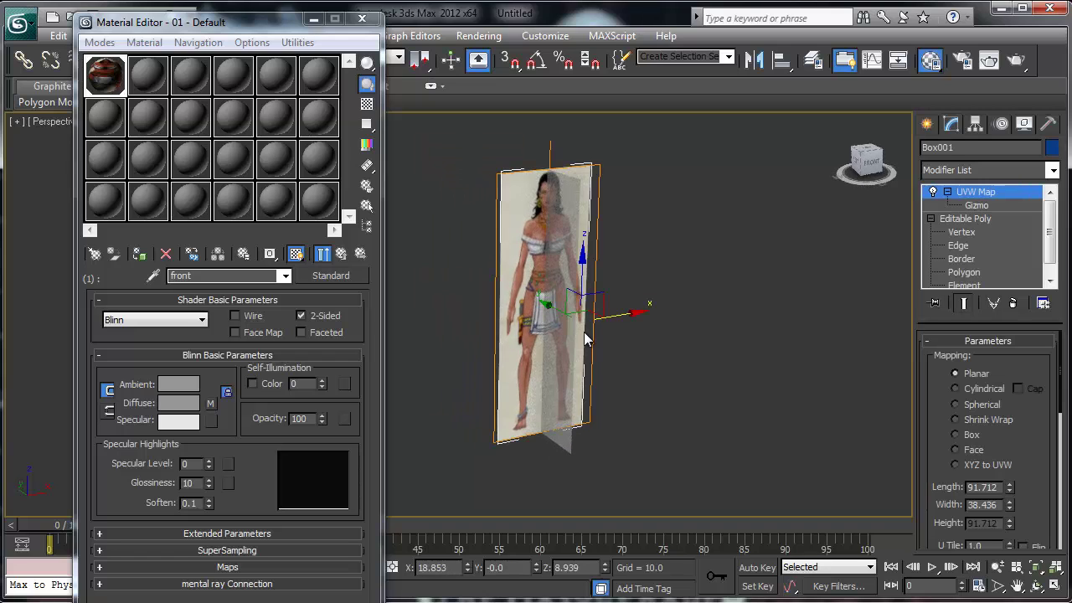
middle_click_drag(584, 331, 468, 318, "alt")
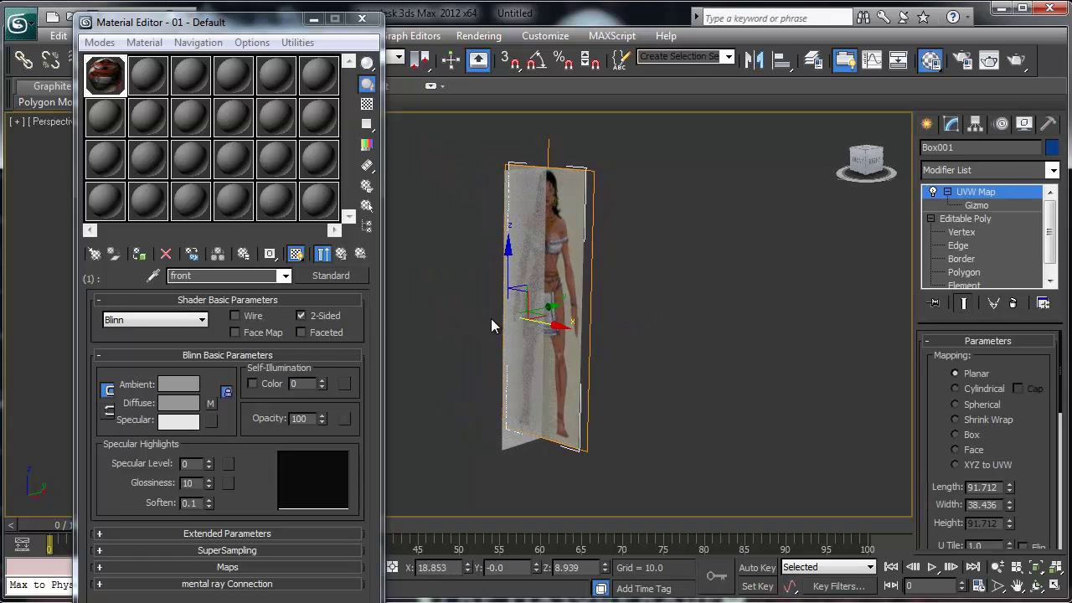
right_click(491, 318)
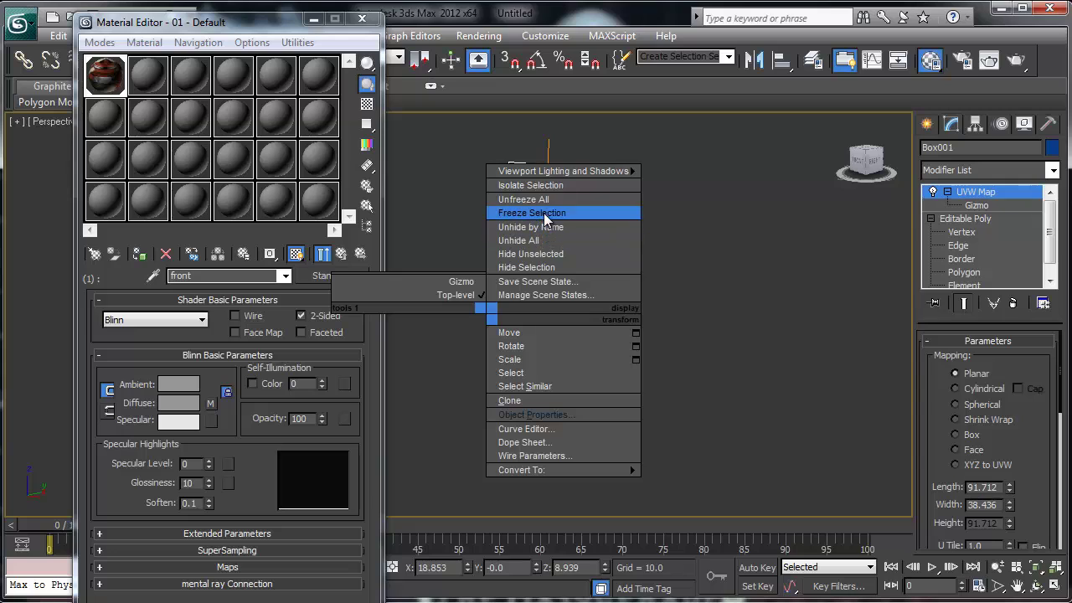
left_click(540, 200)
Turn off See-Through for the side wall and recheck its display properties
left_click(531, 295)
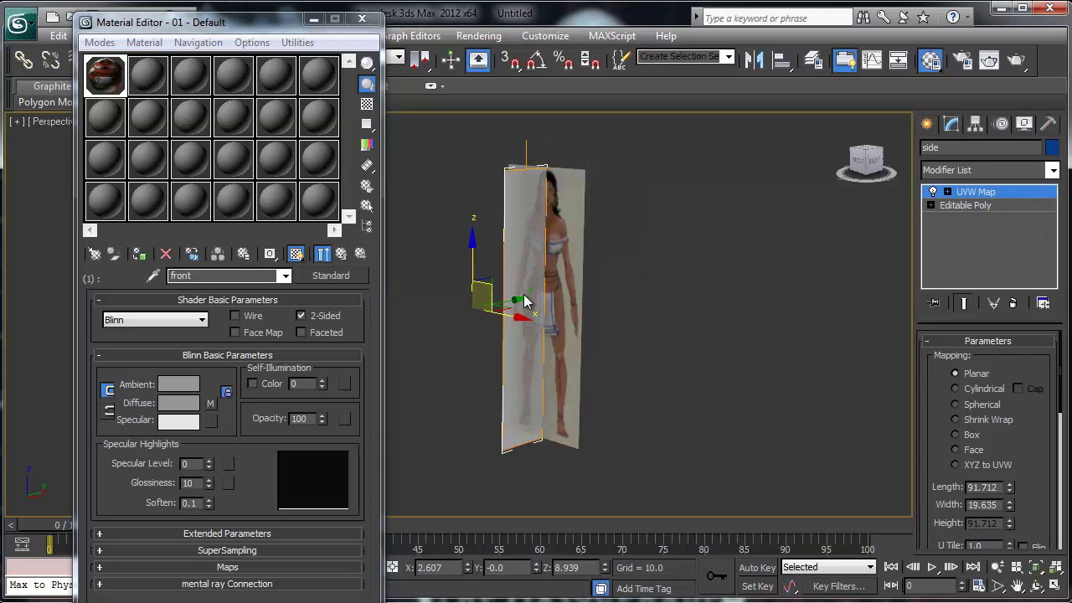
right_click(520, 293)
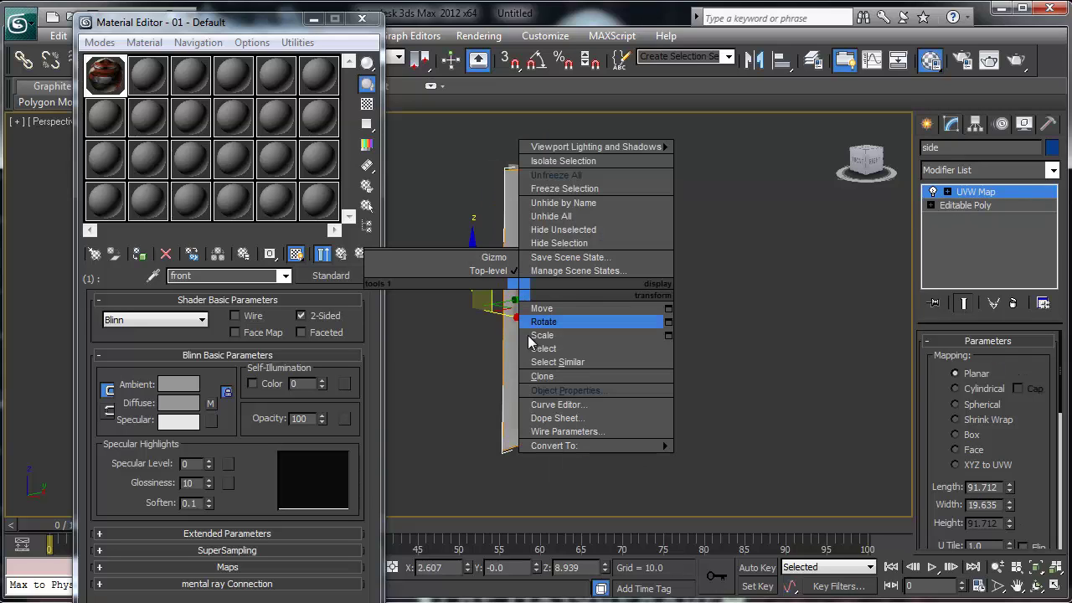
left_click(553, 394)
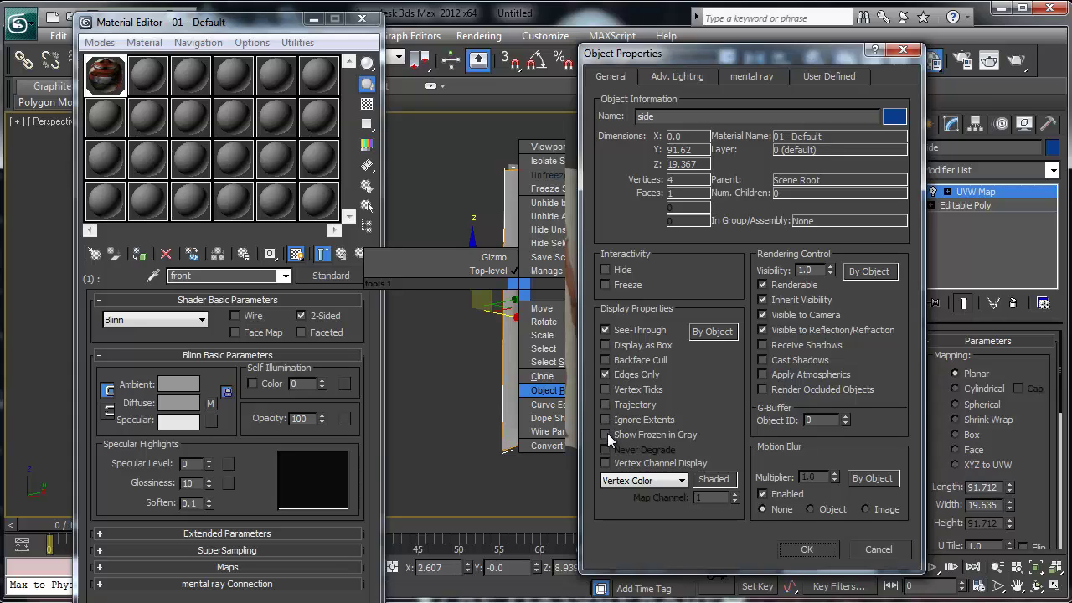
left_click(605, 330)
left_click(821, 555)
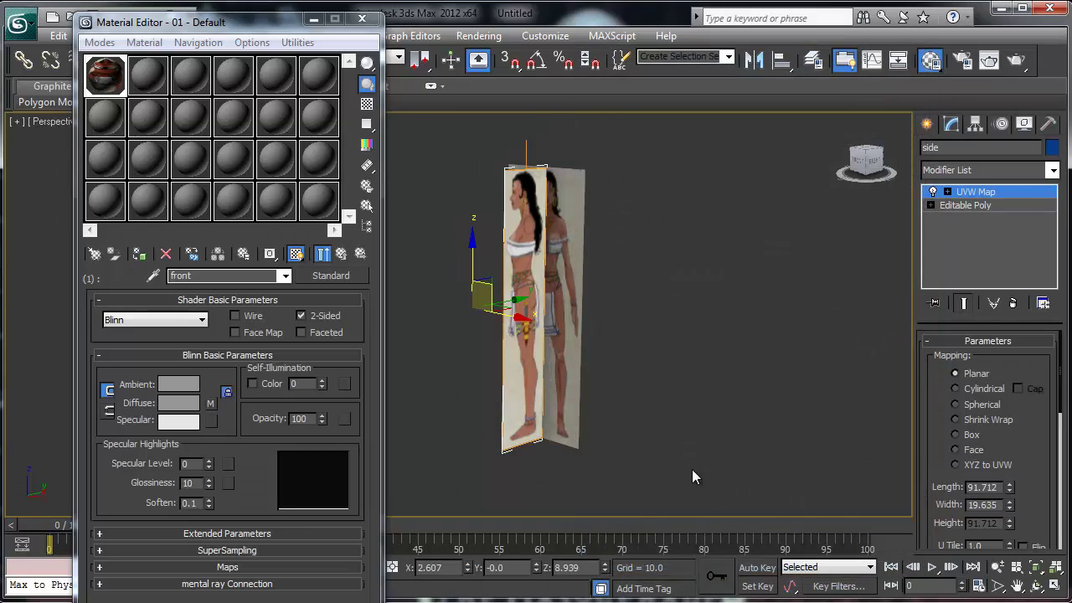
right_click(519, 354)
left_click(566, 455)
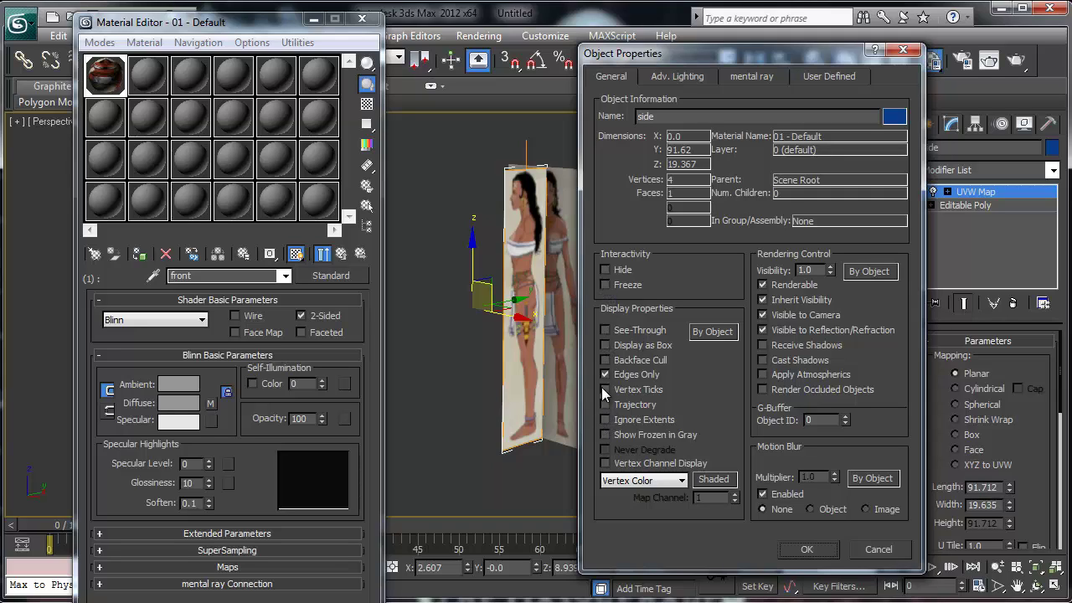
left_click(806, 549)
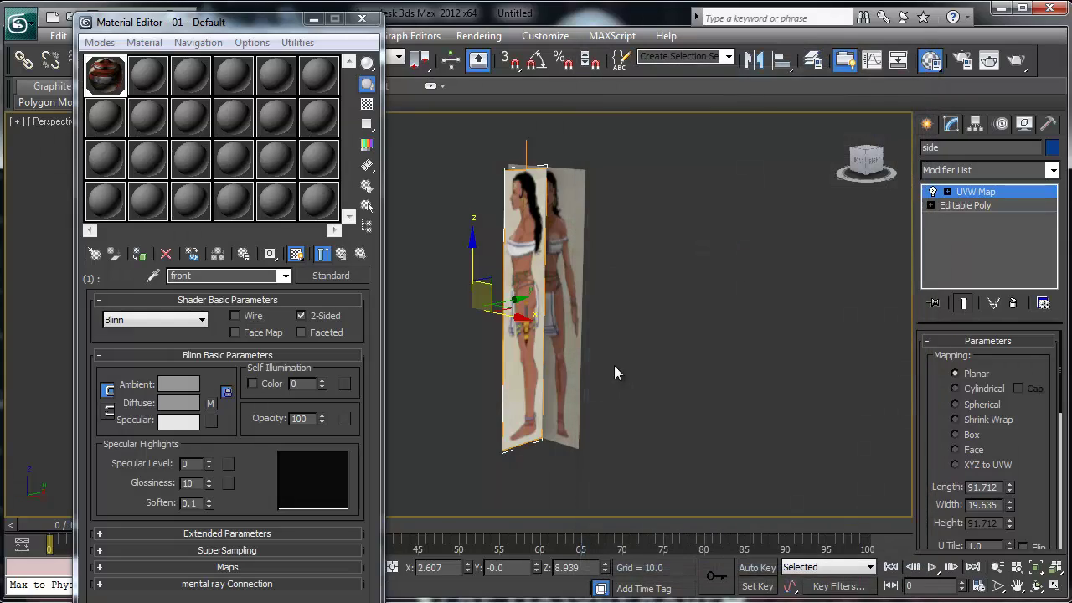
Turn off Show Frozen in Gray in the front wall's Object Properties
left_click(573, 340)
right_click(566, 334)
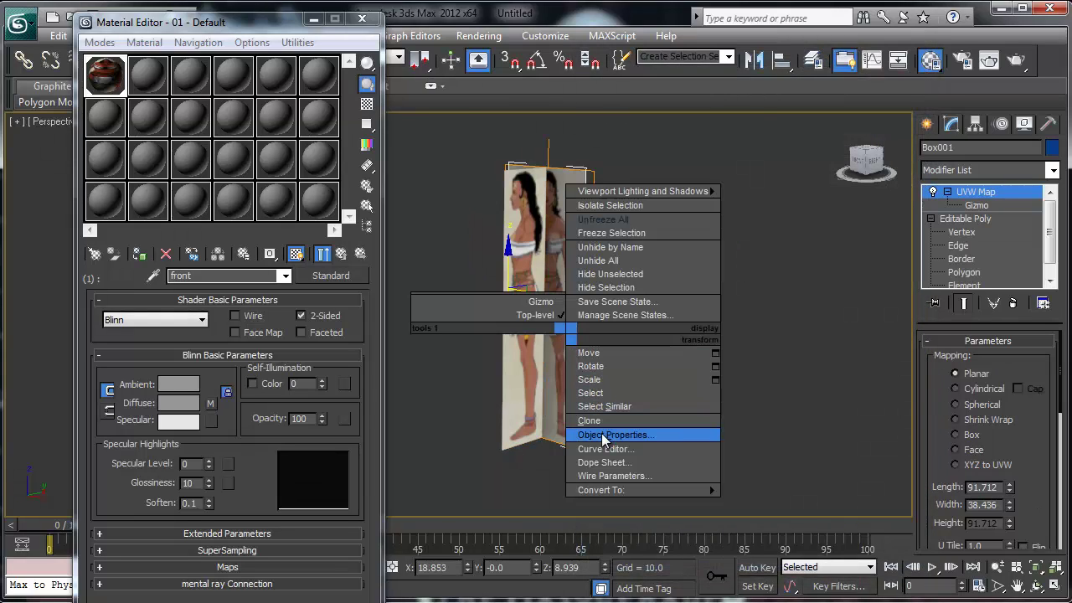
left_click(605, 435)
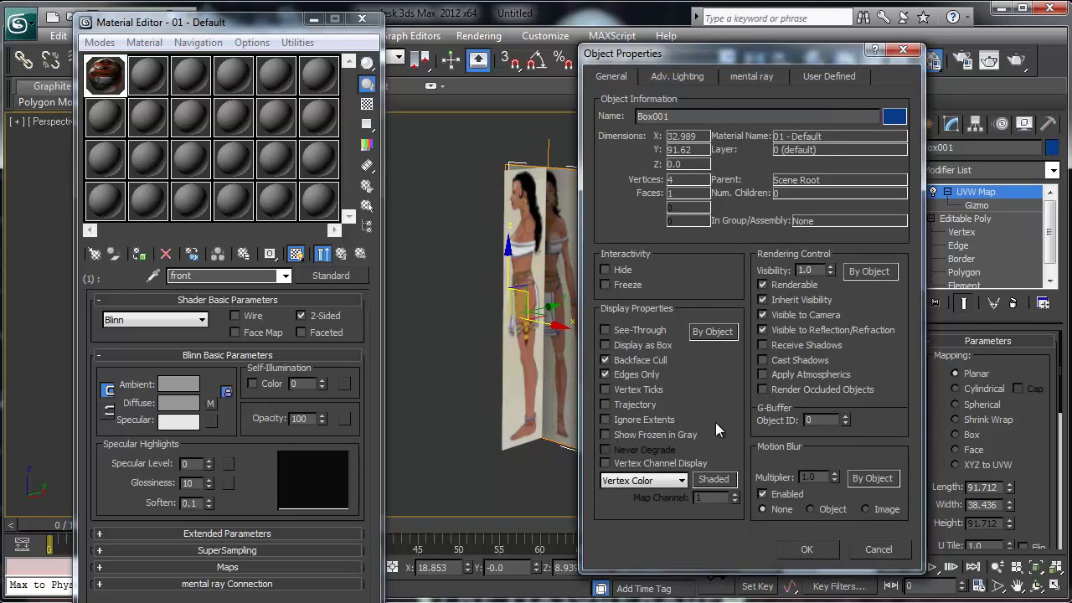
left_click(794, 549)
Freeze the front and side walls together and close the Material Editor
left_click(563, 316, "ctrl")
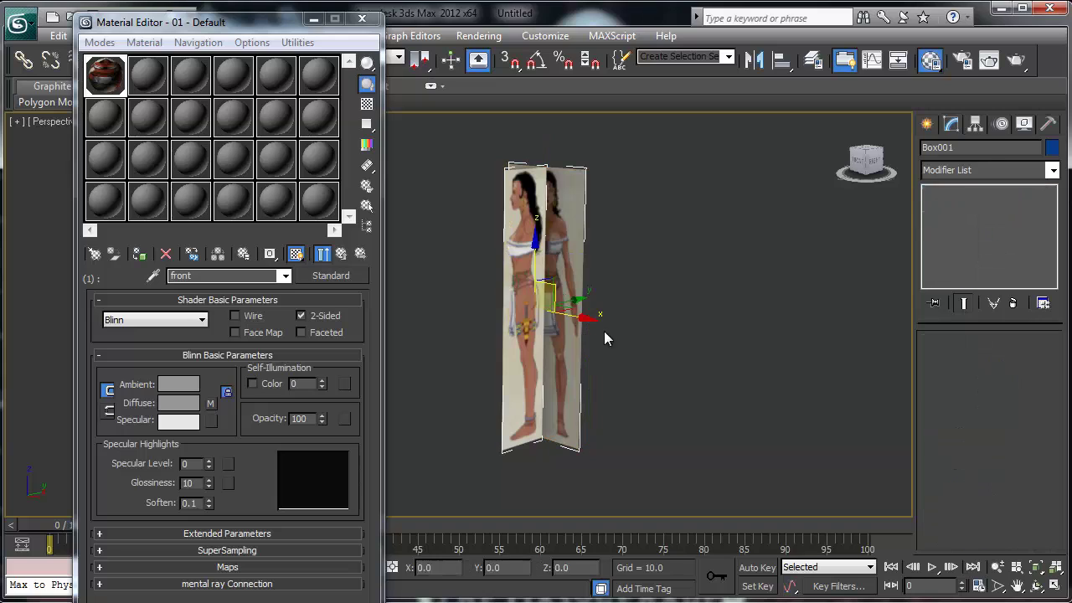
right_click(546, 305)
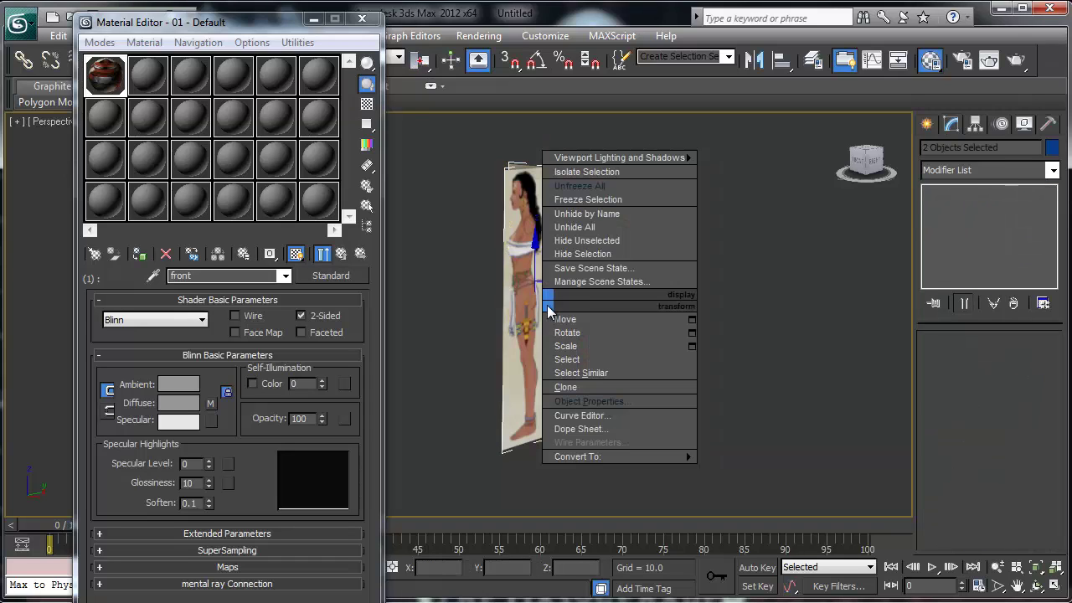
left_click(584, 199)
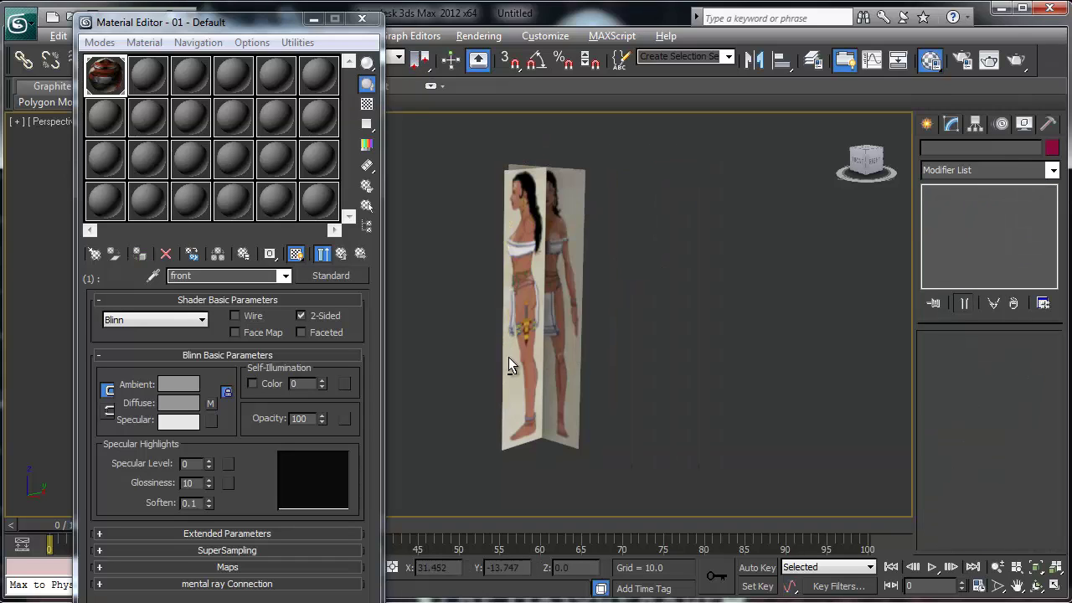
middle_click_drag(509, 357, 541, 372, "alt")
middle_click_drag(637, 327, 557, 333)
left_click(362, 18)
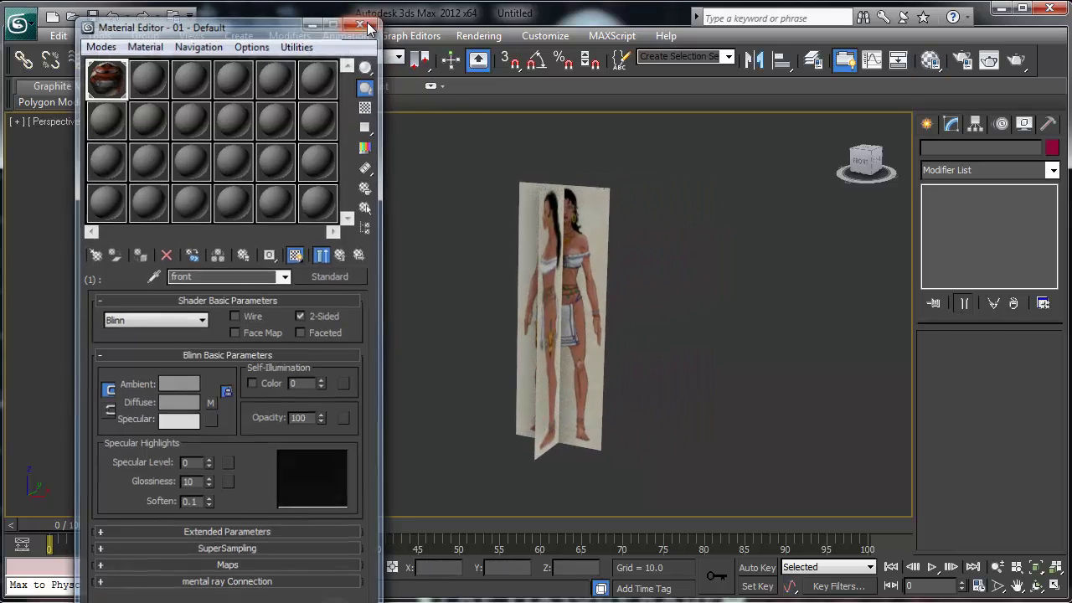
middle_click_drag(484, 305, 660, 294, "alt")
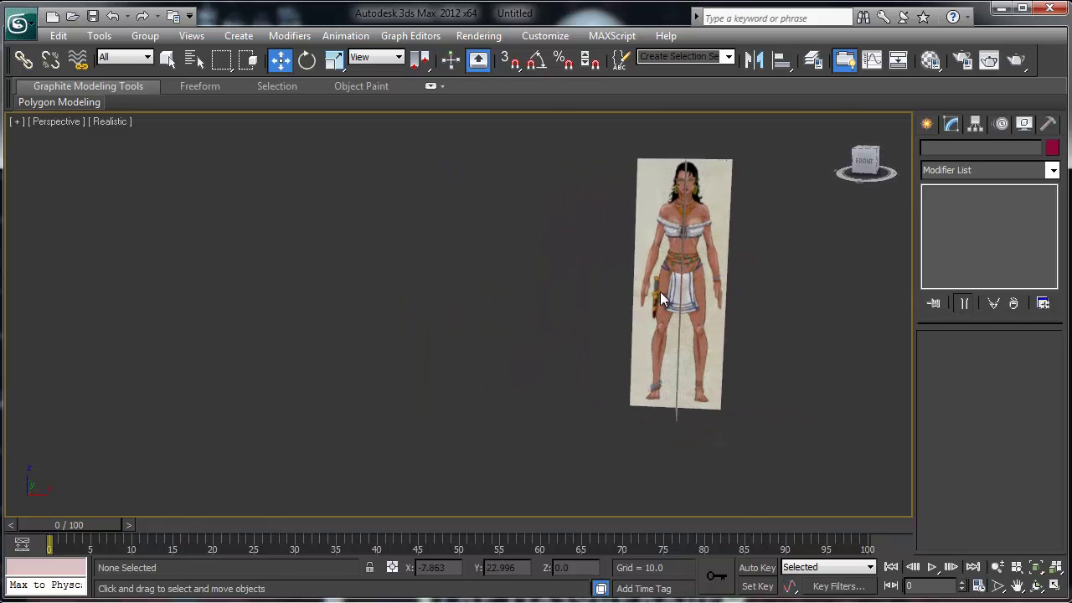
Create a box about 36 long, 13 wide and 14 deep over the character's torso in the Front view
left_click(928, 125)
left_click(957, 231)
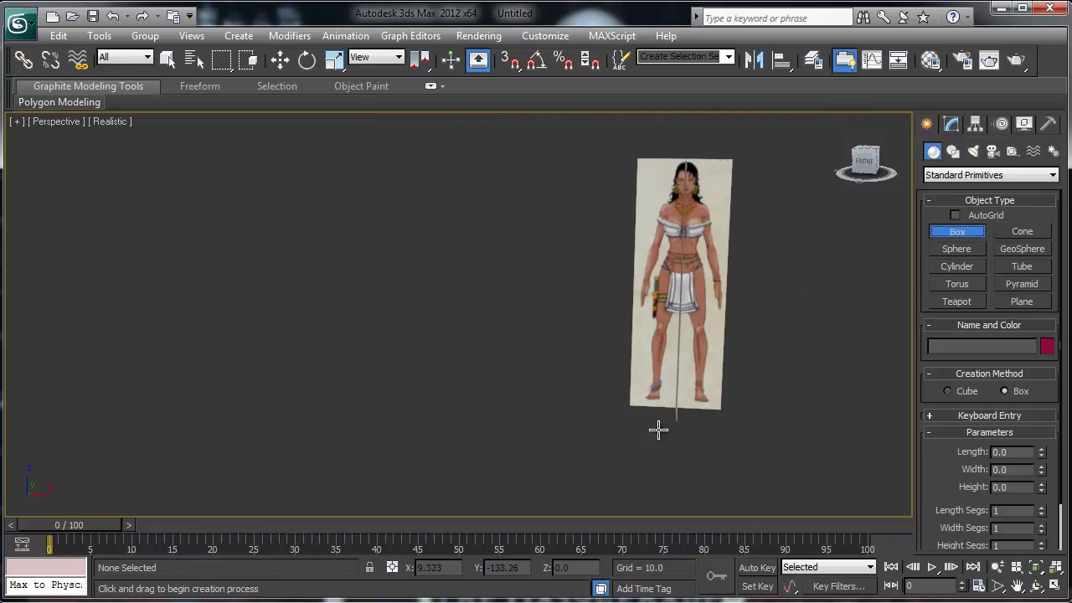
key("alt+w")
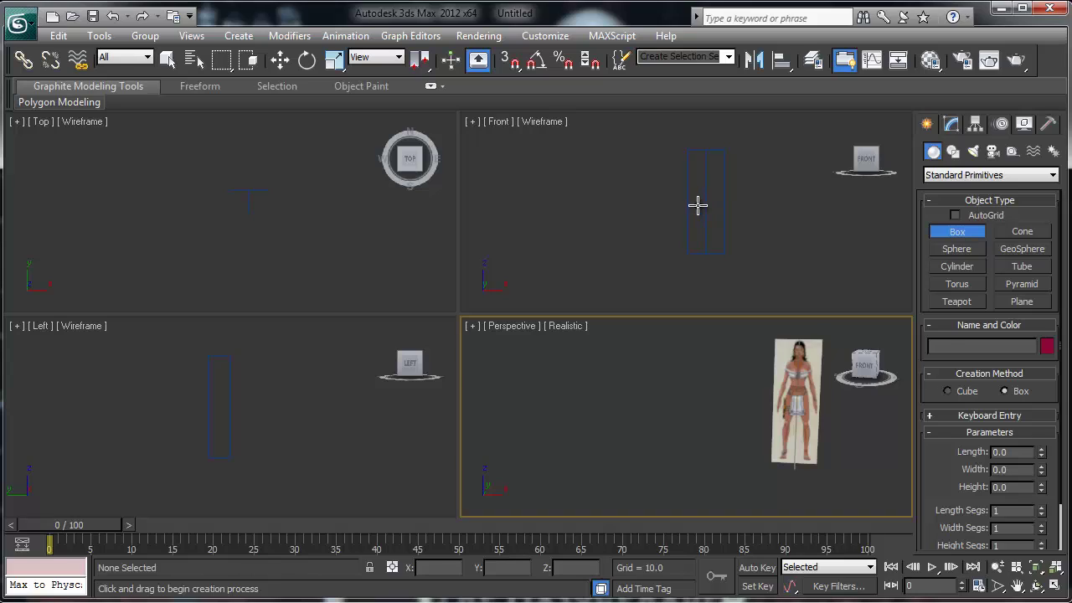
left_click_drag(699, 206, 711, 167)
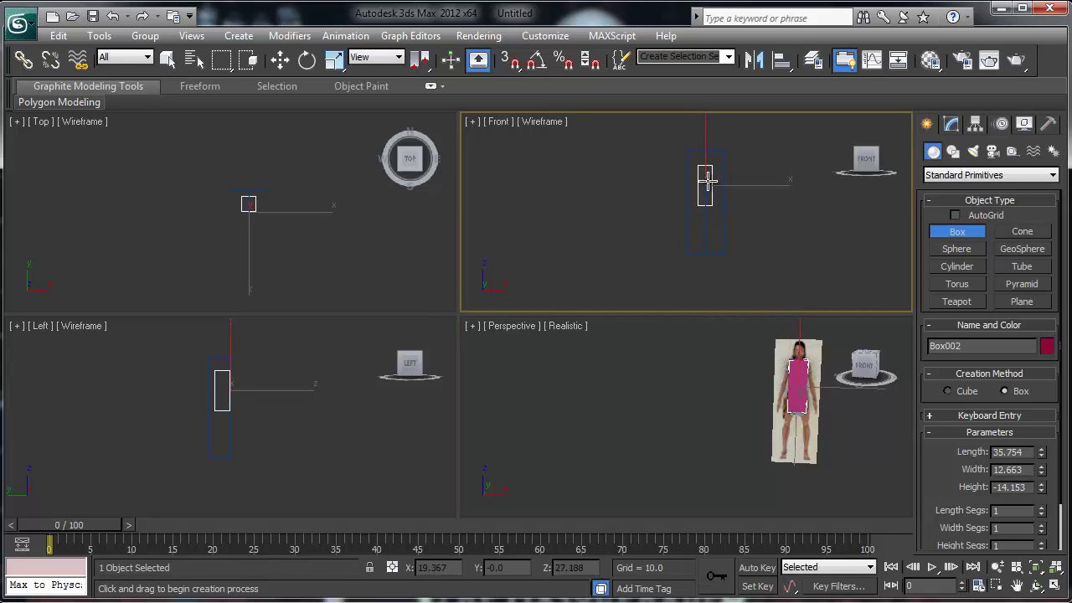
left_click(706, 179)
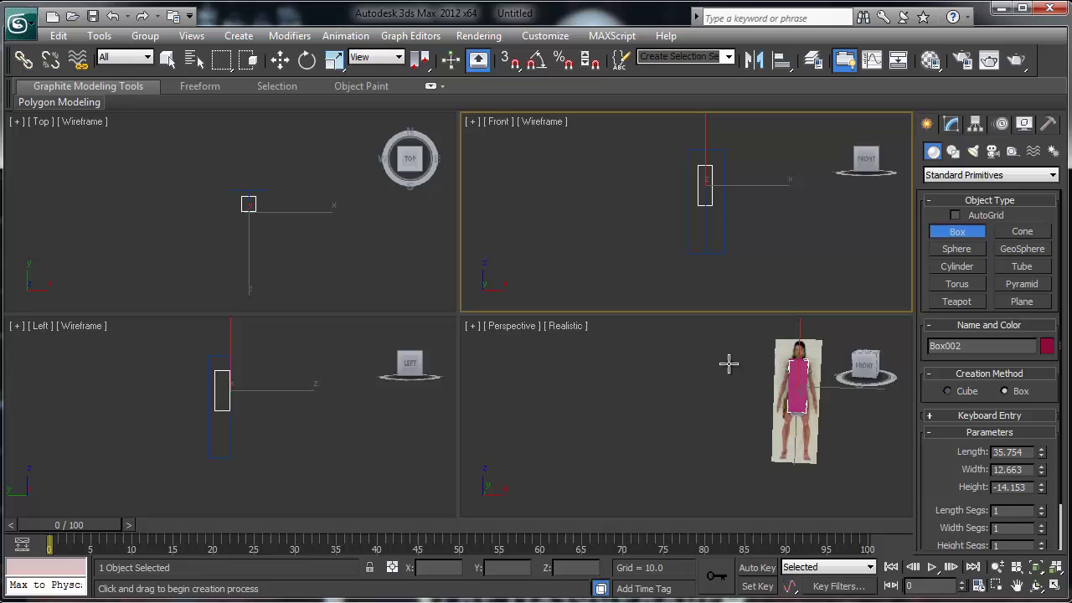
left_click(718, 438)
key("alt+w")
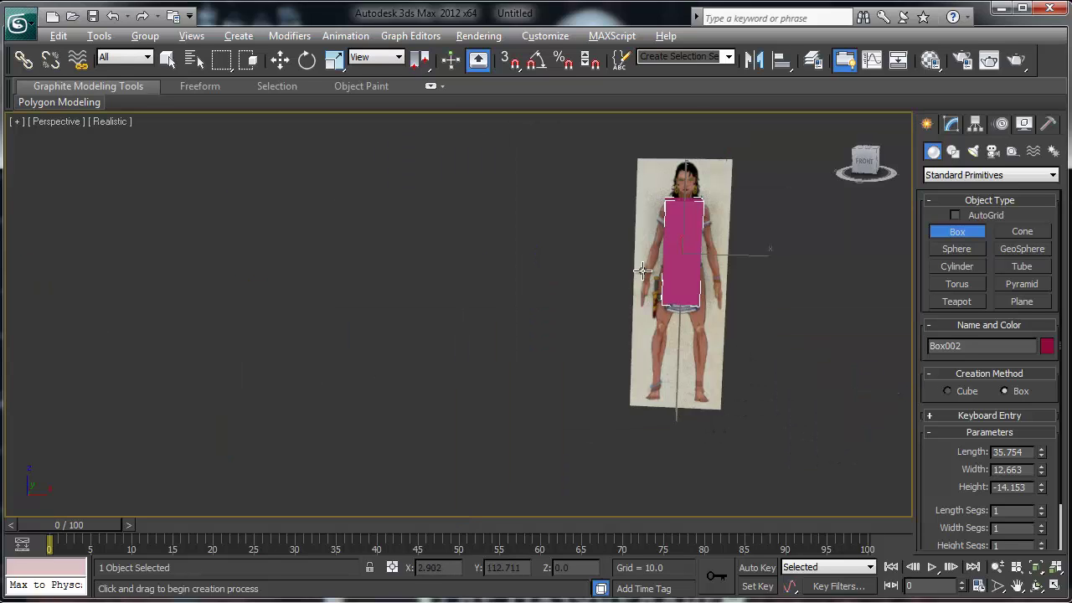
middle_click_drag(644, 272, 531, 304, "alt")
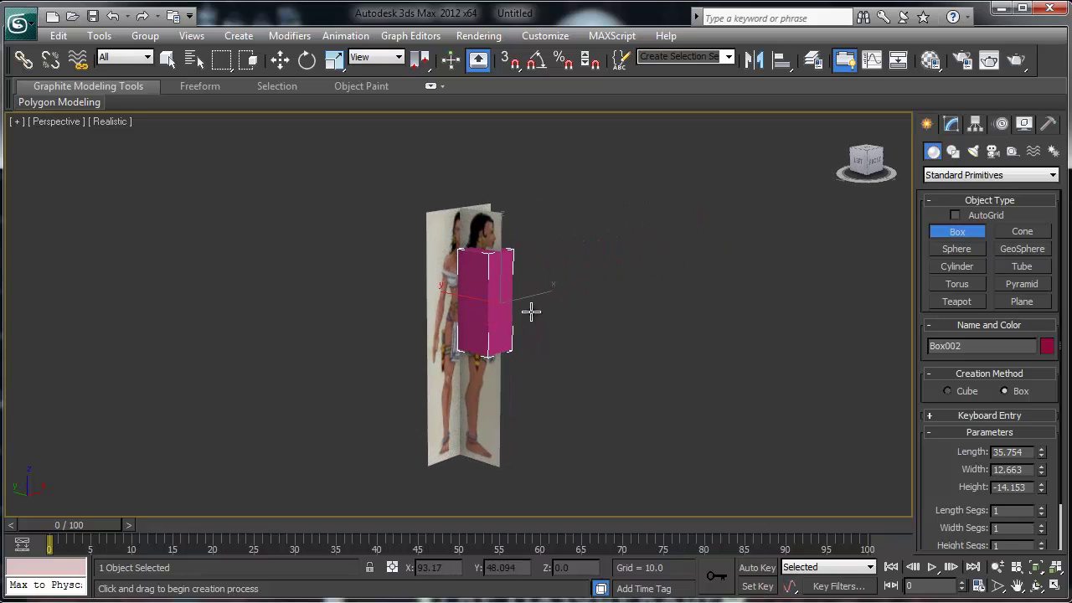
Turn on See-Through for the torso box in its Object Properties
key("w")
right_click(484, 334)
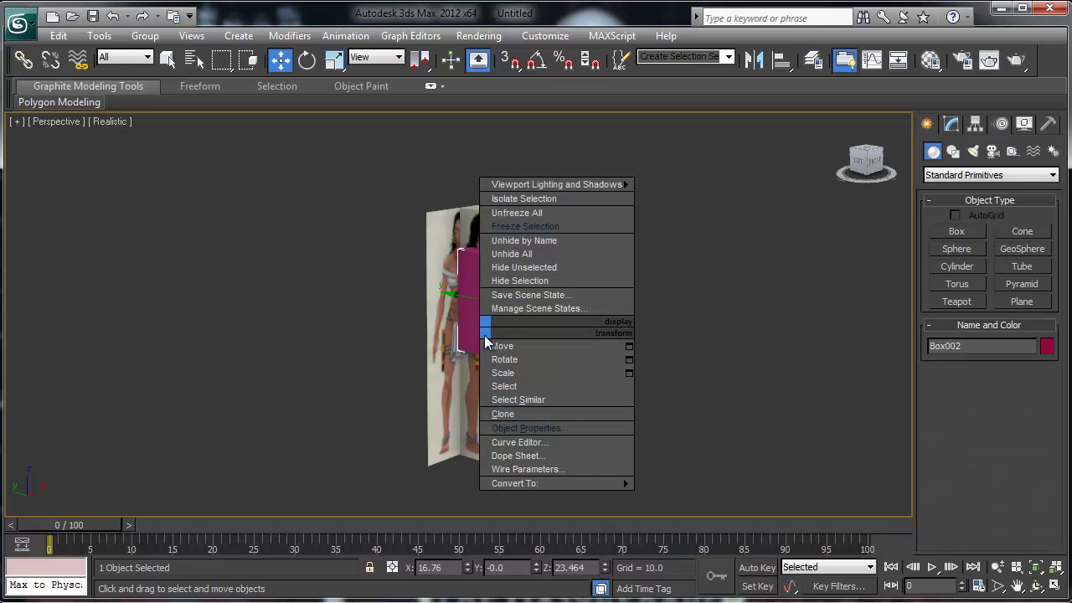
left_click(512, 428)
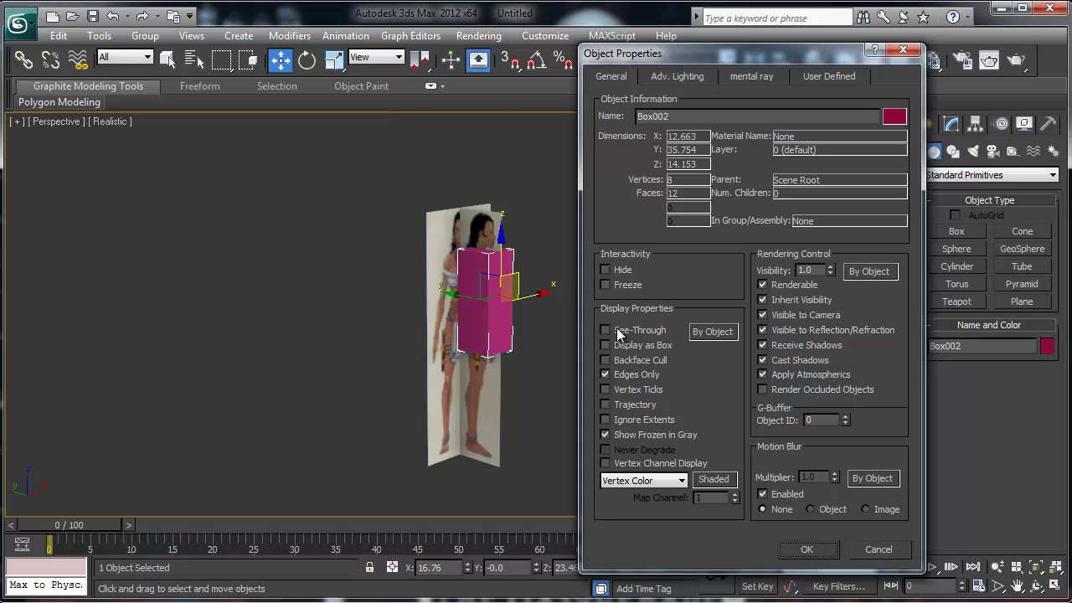
left_click(807, 550)
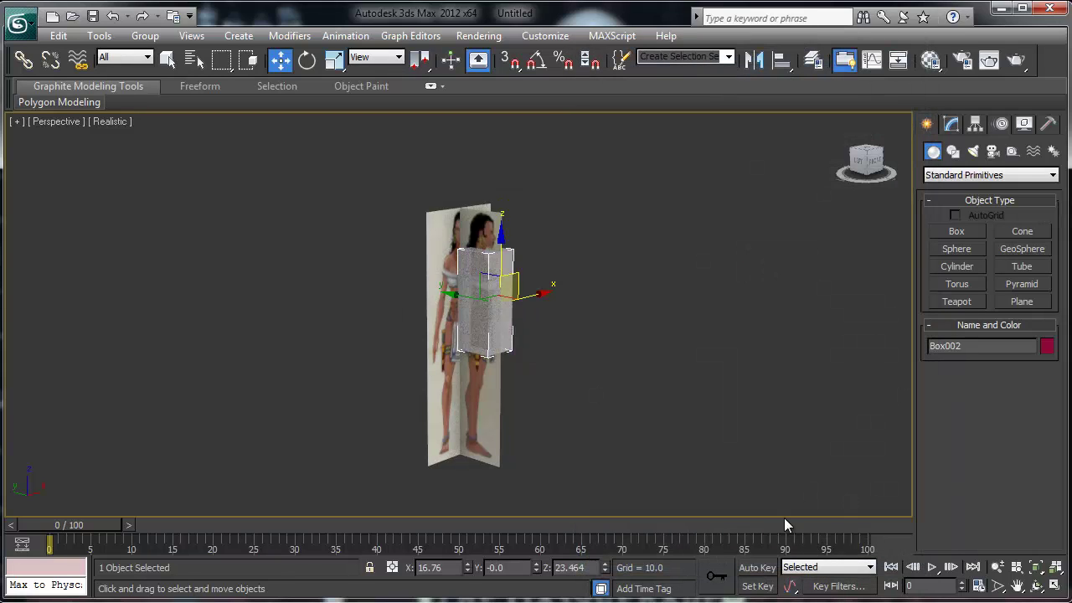
mouse_move(495, 333)
middle_mouse_down("alt")
mouse_move(567, 330)
mouse_move(493, 321)
middle_mouse_up("alt")
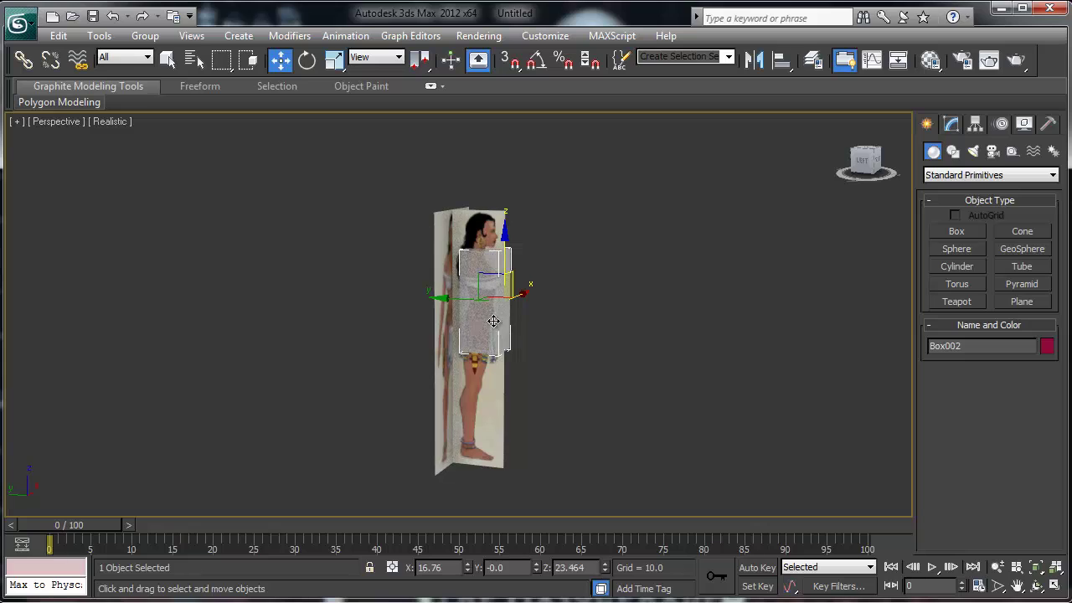
Switch the Perspective view to Shaded display and inspect the torso box against the reference walls
left_click(121, 121)
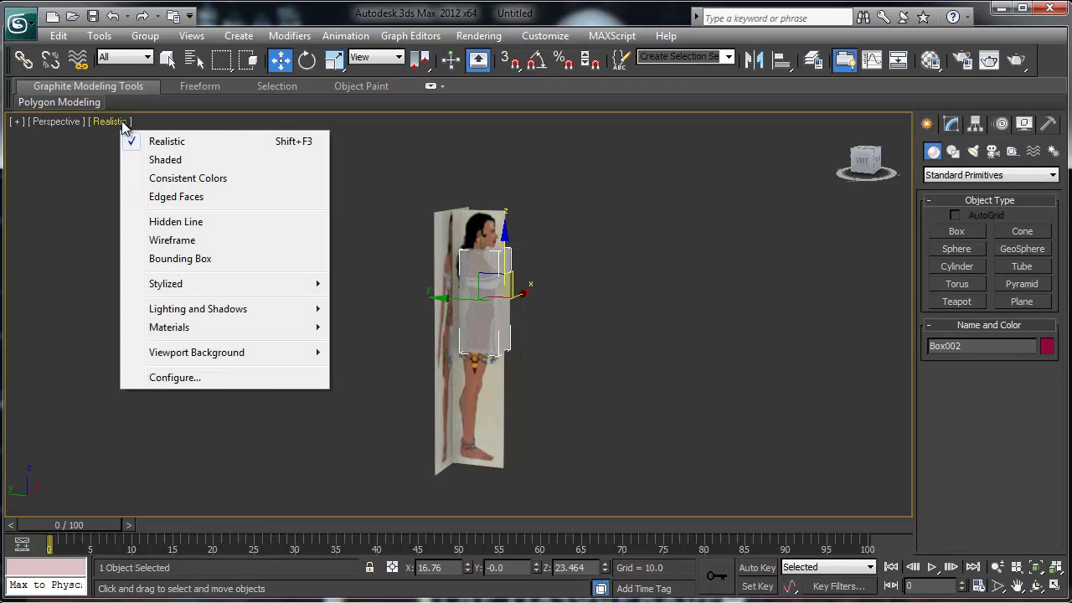
left_click(161, 161)
scroll(469, 328, "up", 3)
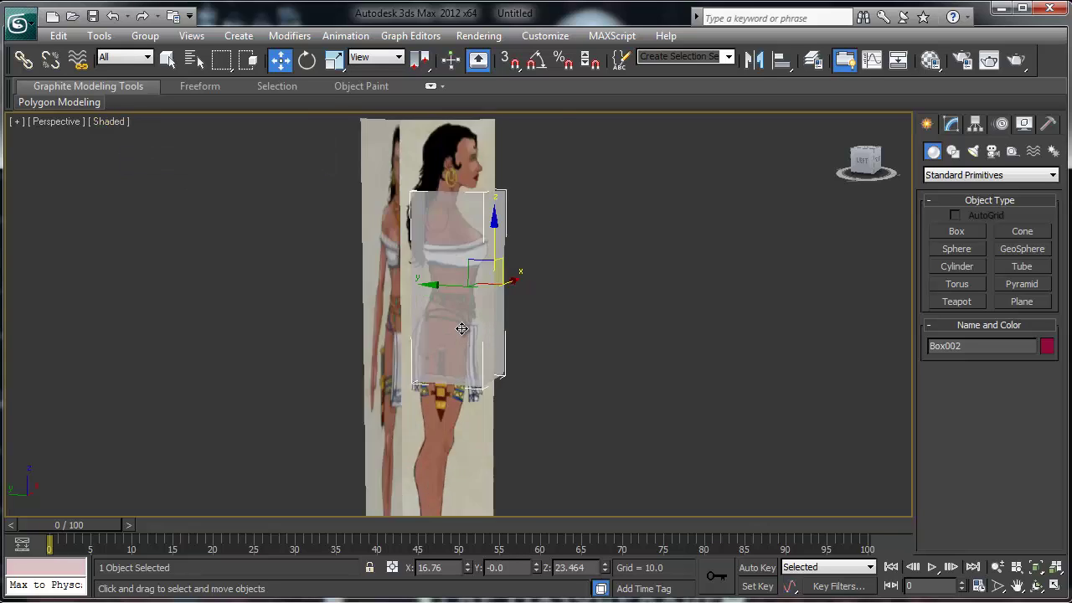
scroll(462, 328, "up", 5)
scroll(462, 325, "down", 8)
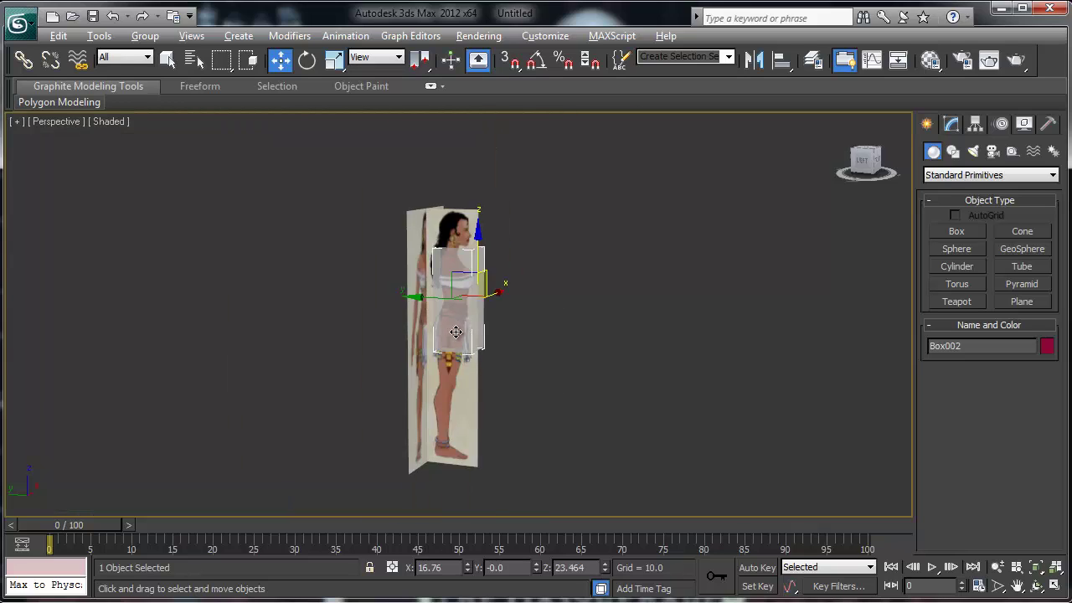
middle_click_drag(456, 332, 319, 330, "alt")
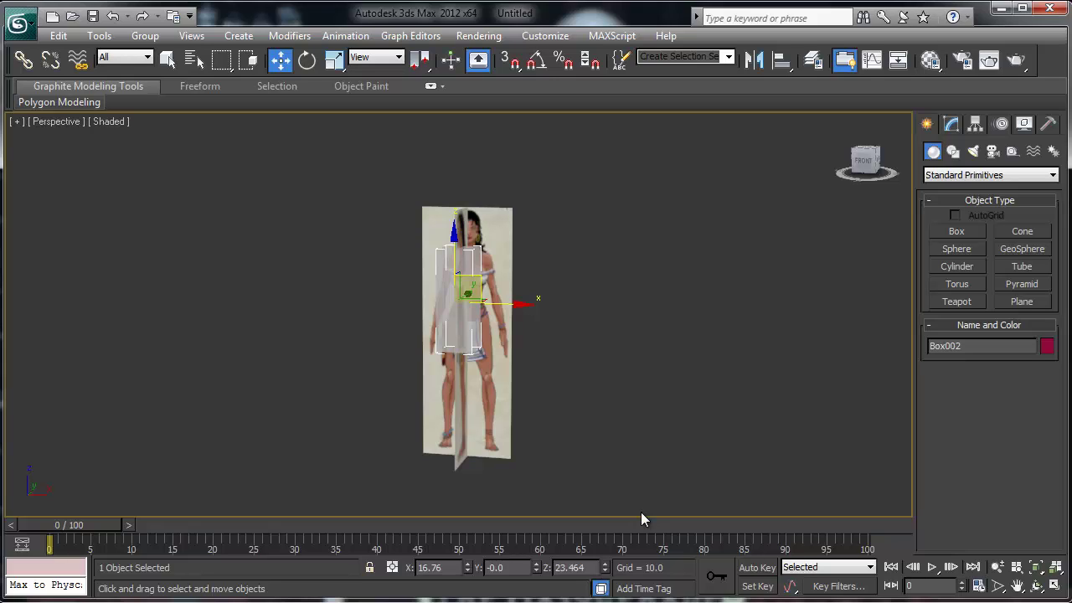
Turn off the torso box's See-Through display
right_click(467, 344)
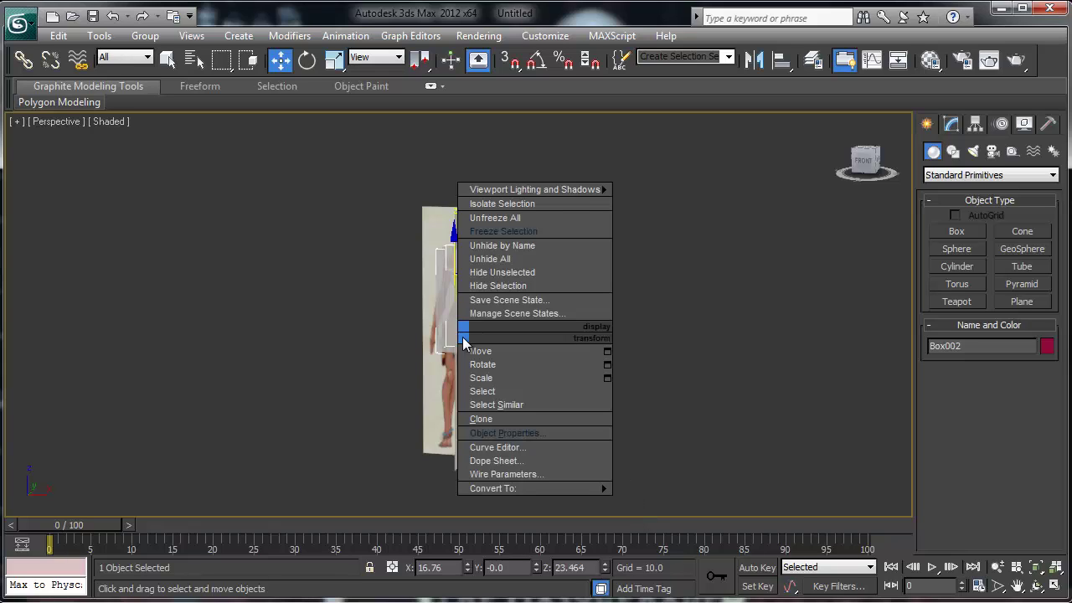
left_click(458, 339)
key("alt+x")
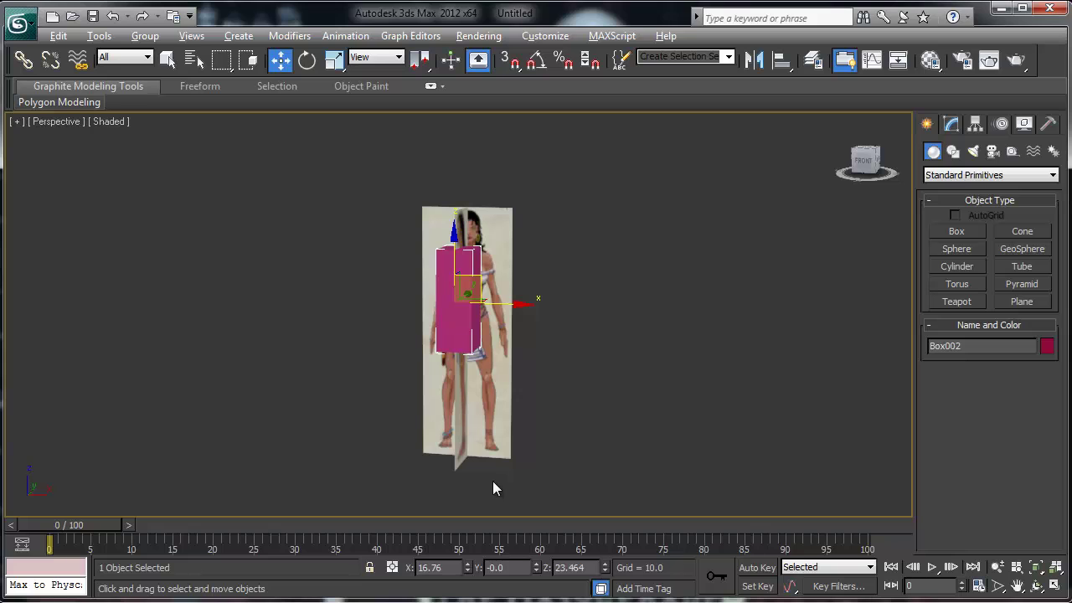
Open the Material Editor and select the unused 02 - Default material slot
key("m")
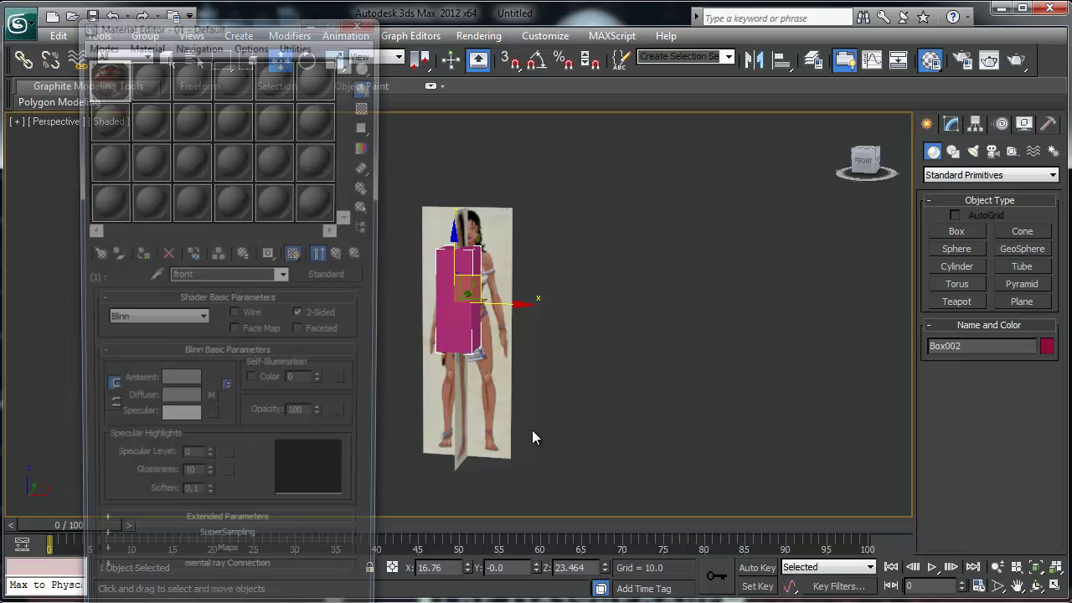
left_click_drag(215, 29, 199, 70)
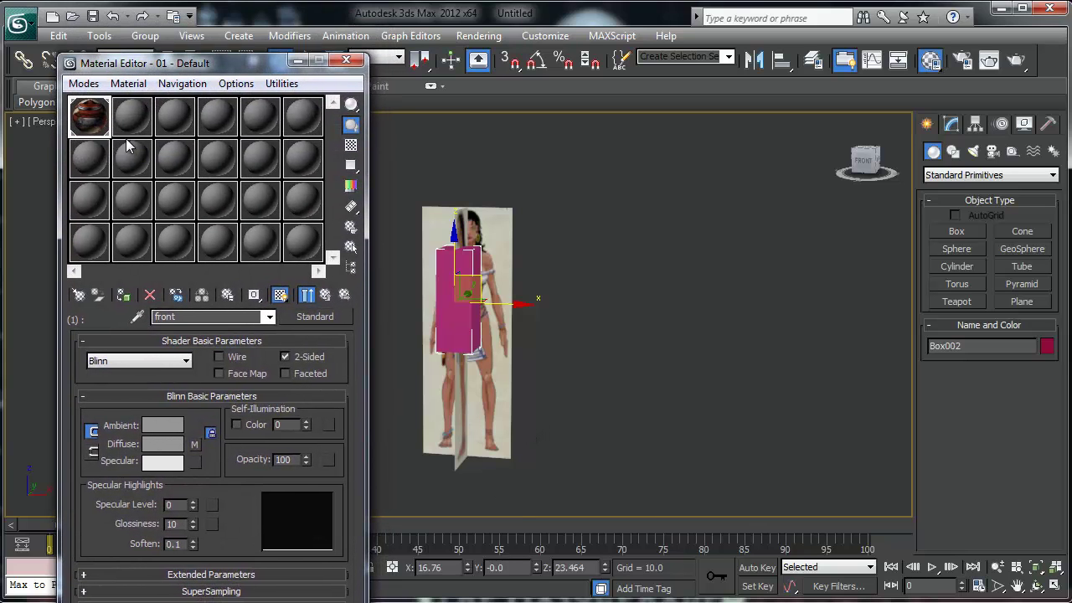
left_click(126, 128)
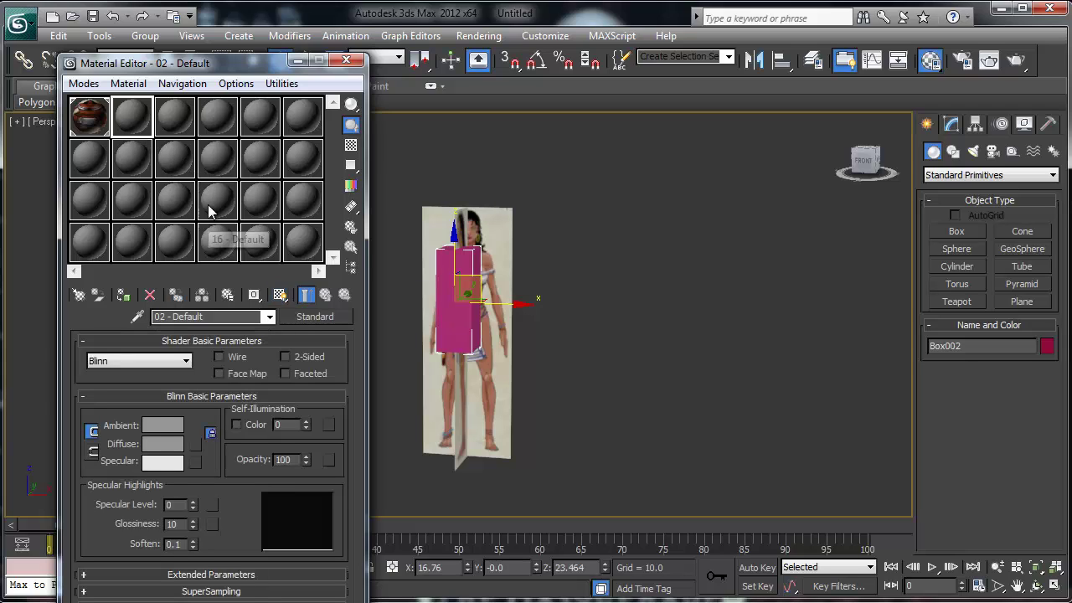
left_click_drag(206, 72, 272, 95)
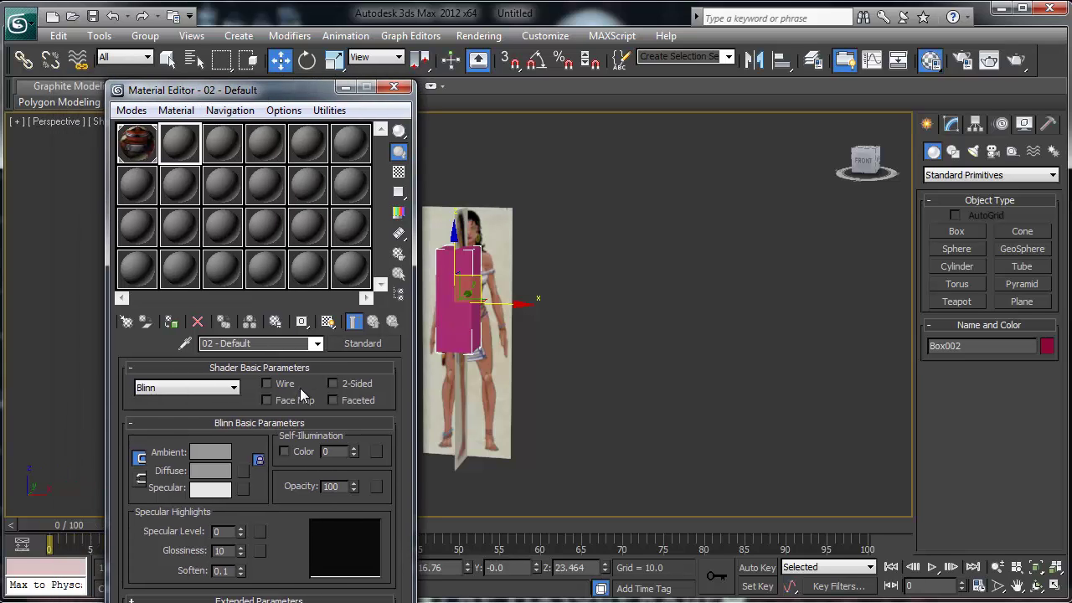
left_click_drag(194, 93, 385, 70)
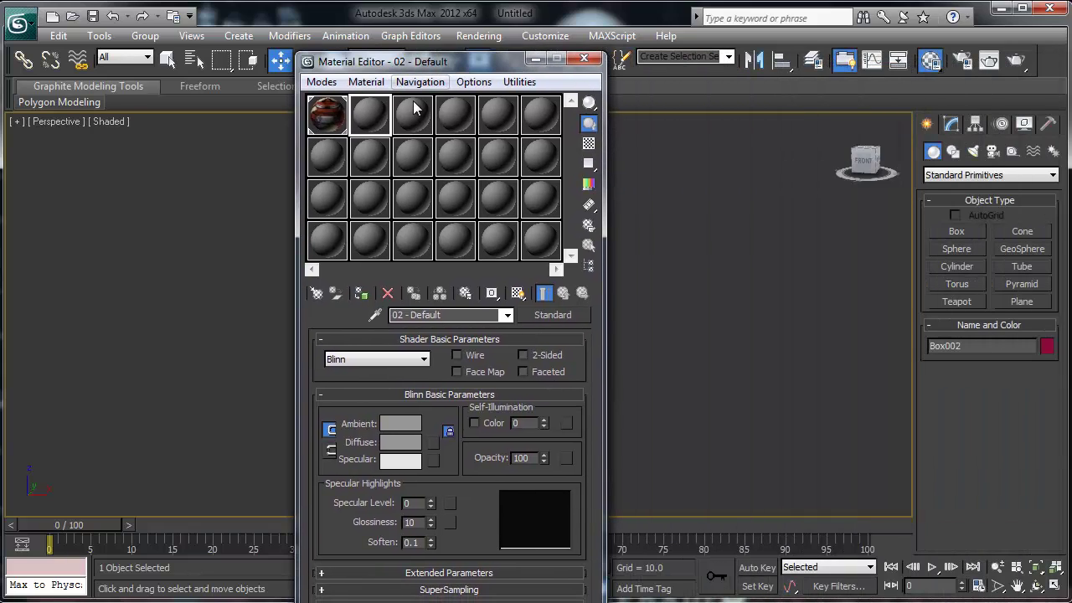
Turn on Auto Key and set the 02 - Default material's opacity to 0 at frame 100
left_click(764, 568)
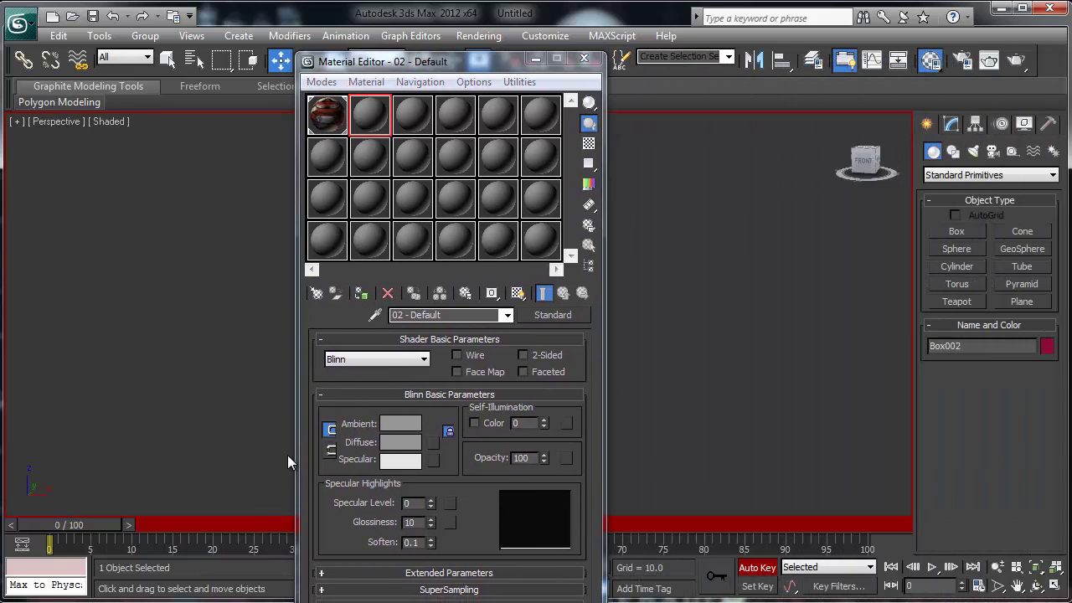
mouse_move(104, 528)
left_mouse_down()
mouse_move(116, 525)
mouse_move(77, 524)
mouse_move(118, 524)
left_mouse_up()
left_click_drag(327, 538, 871, 527)
double_click(520, 457)
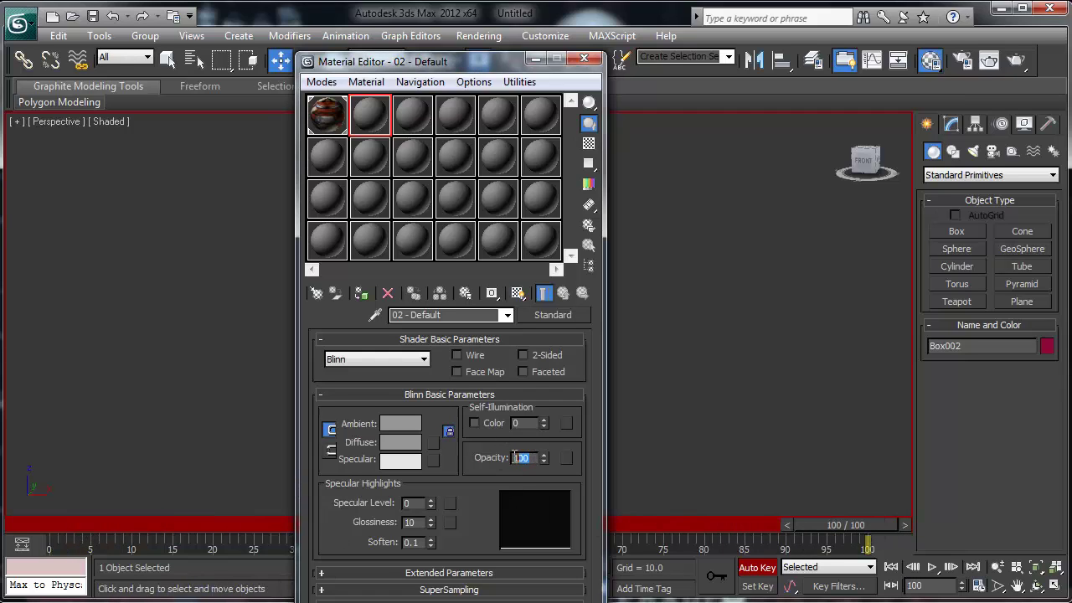
type("0")
key("Return")
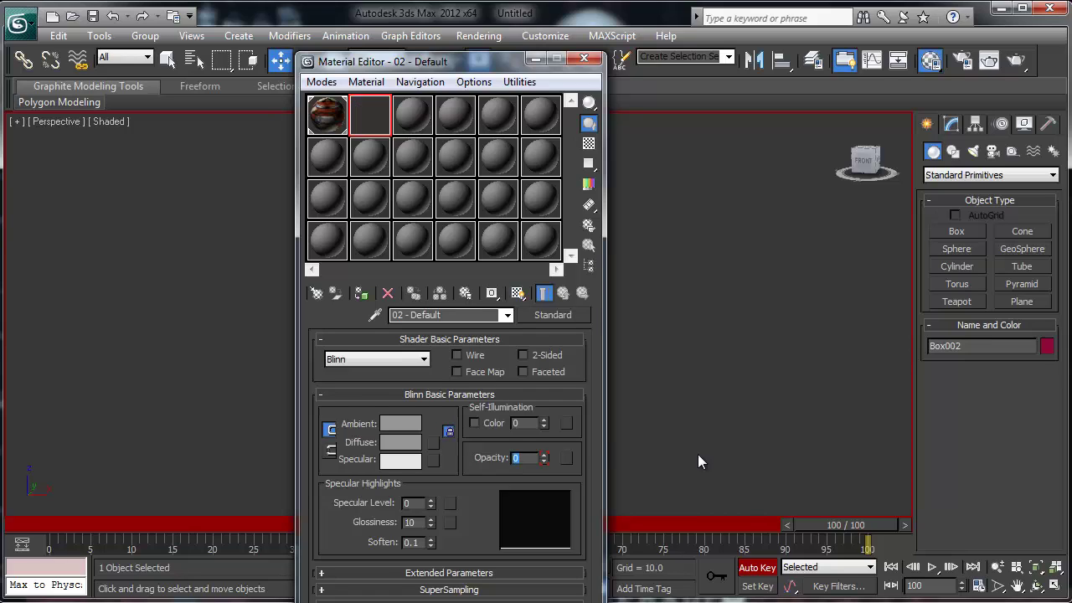
Scrub the timeline between frames 0 and 100 to examine the material's opacity change
left_click_drag(838, 525, 875, 526)
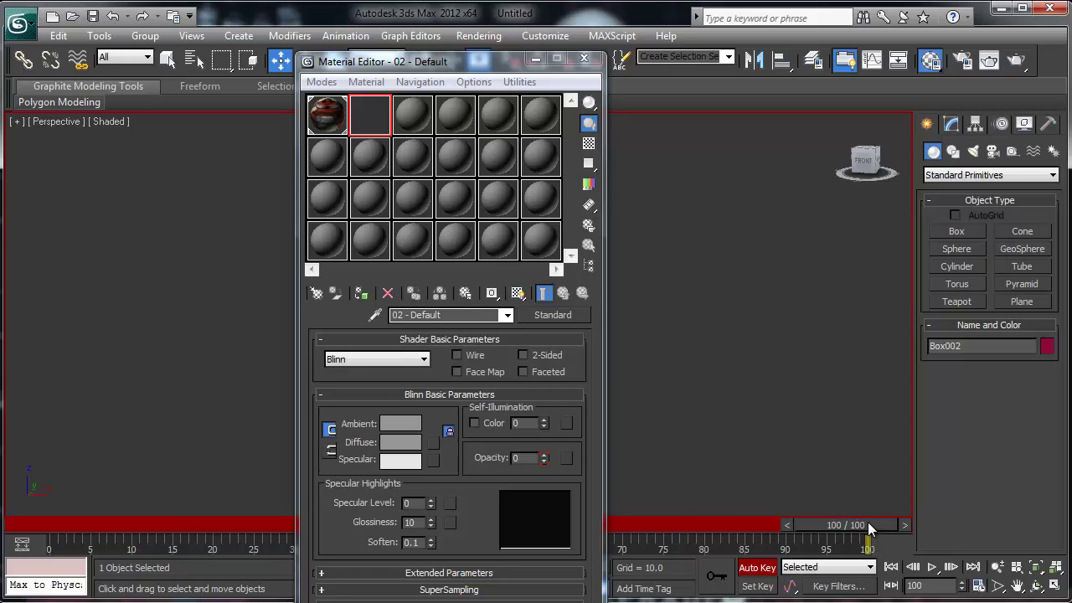
left_click_drag(870, 526, 34, 487)
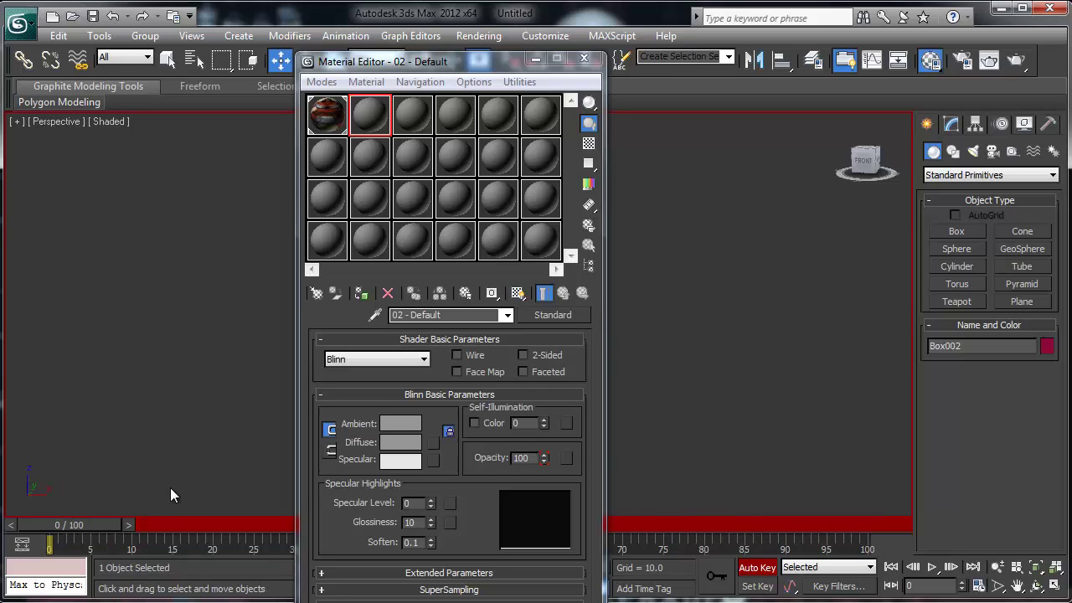
left_click_drag(84, 517, 838, 526)
left_click_drag(701, 528, 62, 524)
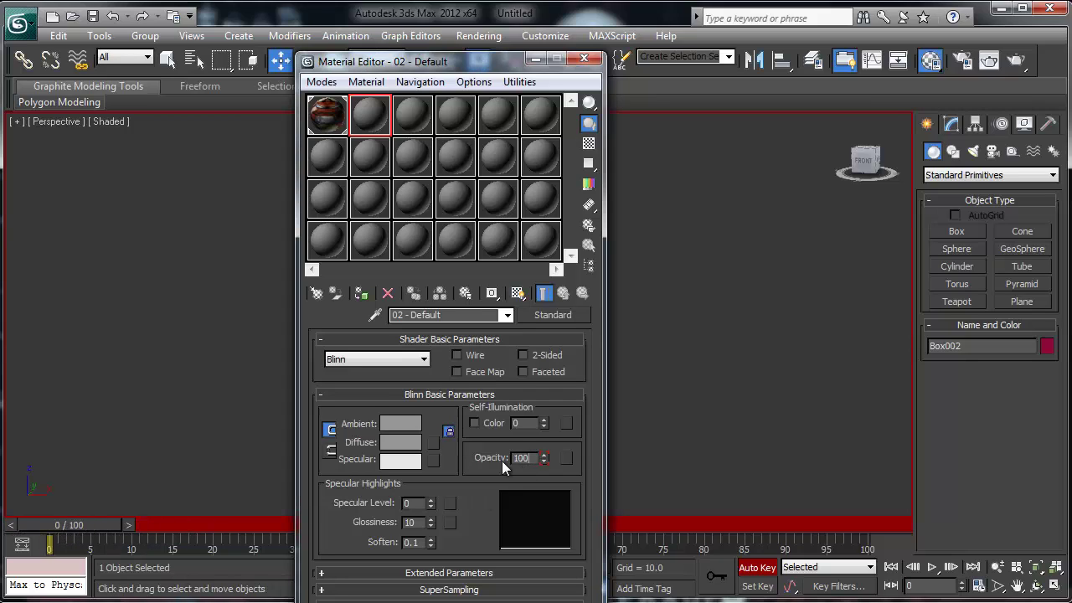
left_click_drag(108, 525, 871, 538)
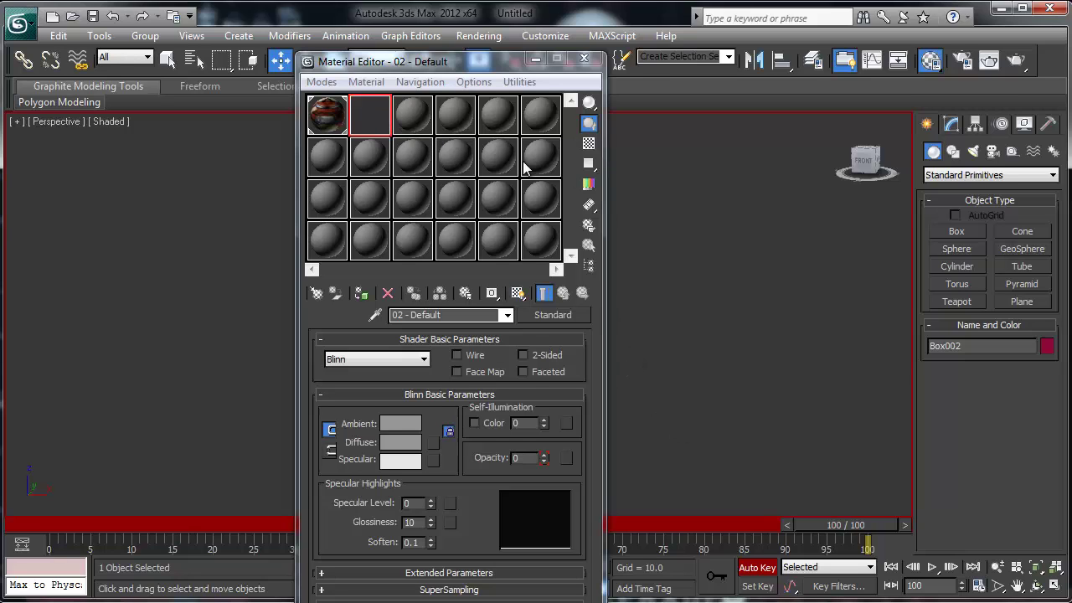
Apply the 02 - Default material to the torso box and close the Material Editor
left_click_drag(464, 59, 816, 52)
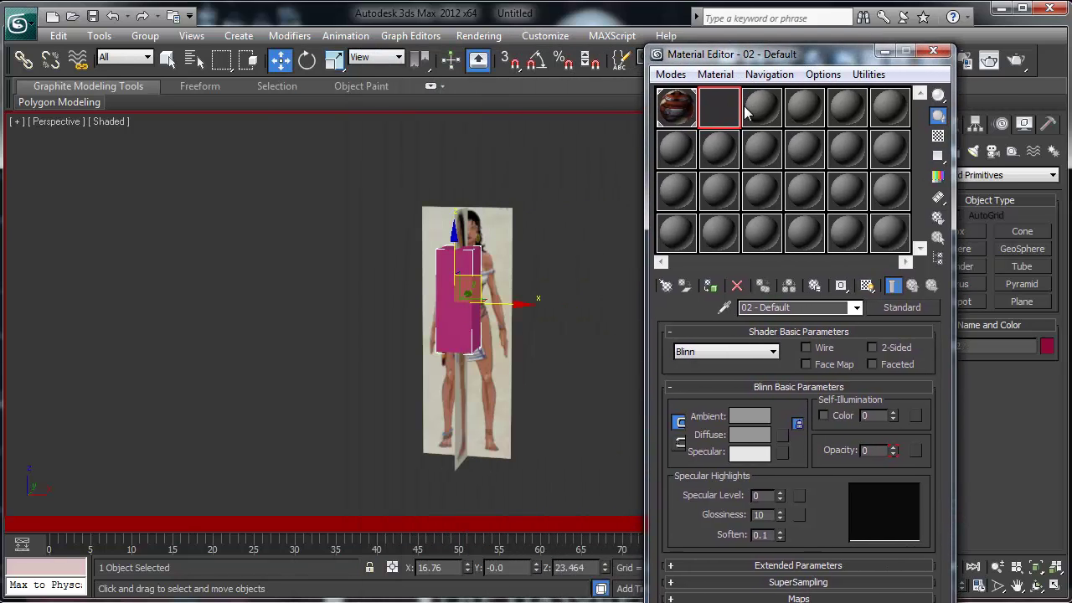
left_click_drag(725, 111, 465, 317)
left_click(933, 52)
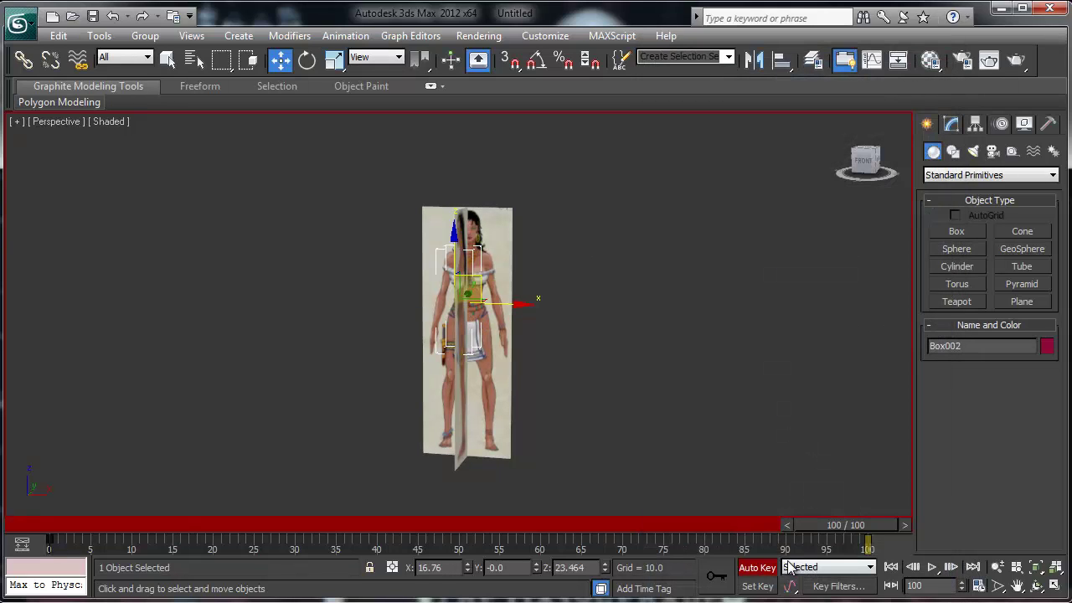
Turn off Auto Key and scrub the timeline back to frame 0
left_click(757, 567)
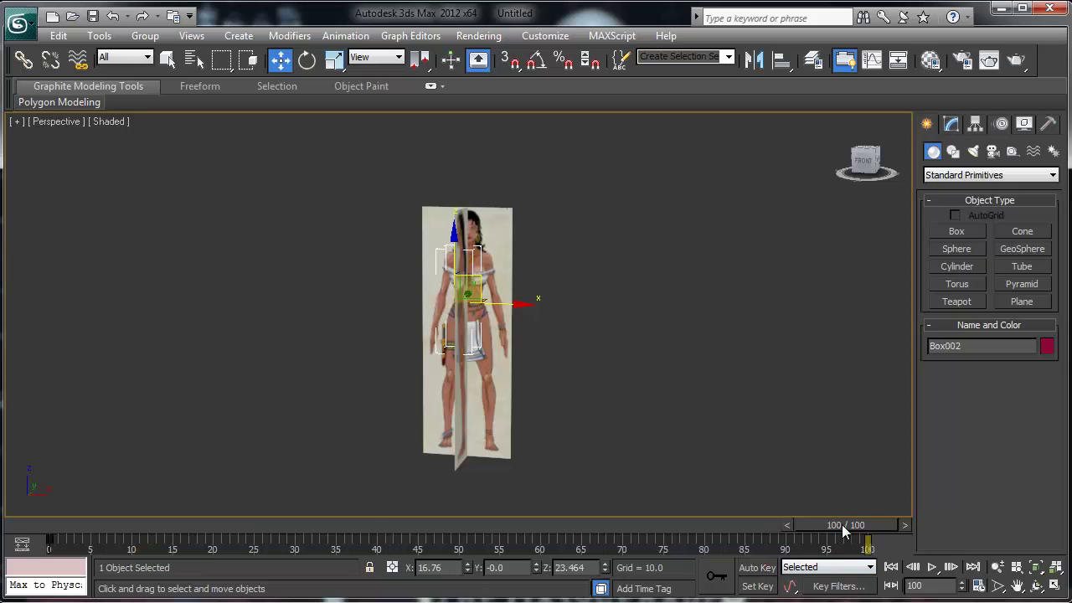
left_click_drag(842, 524, 58, 492)
key("w")
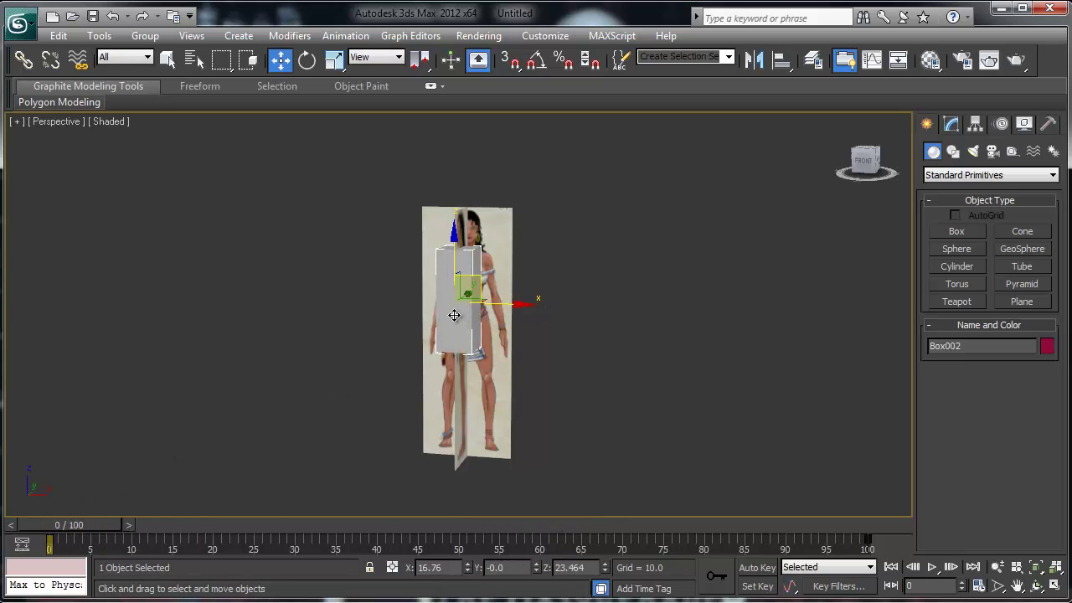
Switch to the four-viewport layout and display the Front, Top and Left views with realistic shading instead of wireframe
key("alt+w")
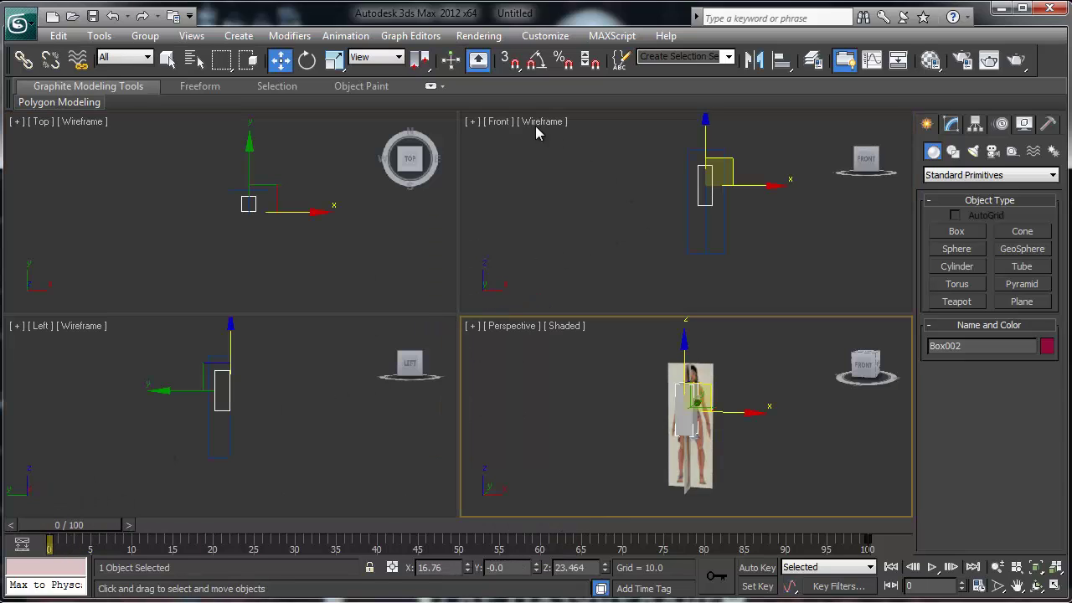
right_click(597, 201)
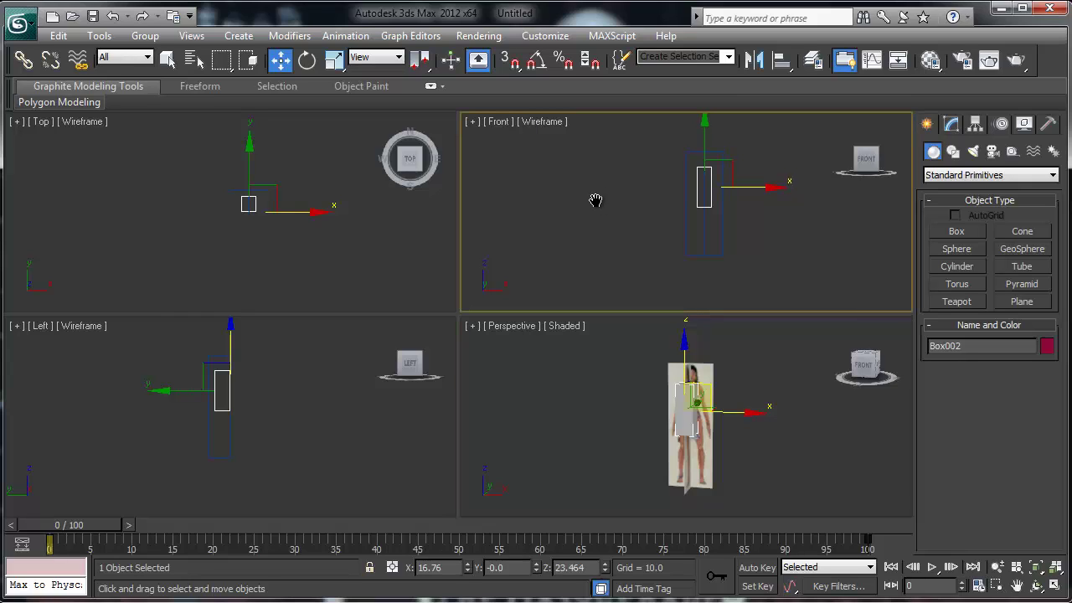
key("F3")
right_click(268, 203)
key("F3")
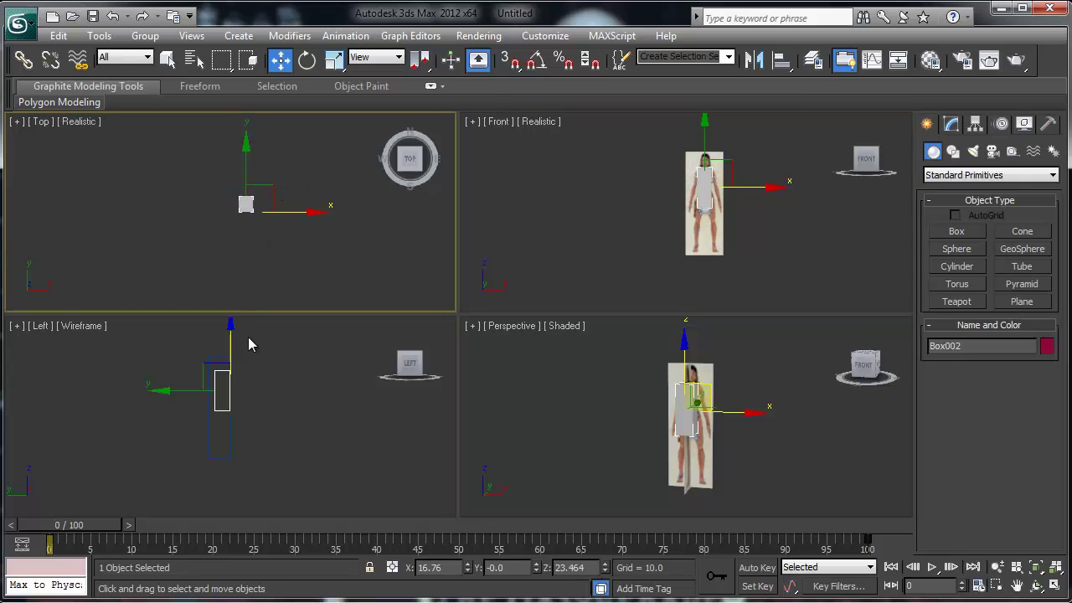
right_click(264, 408)
key("F3")
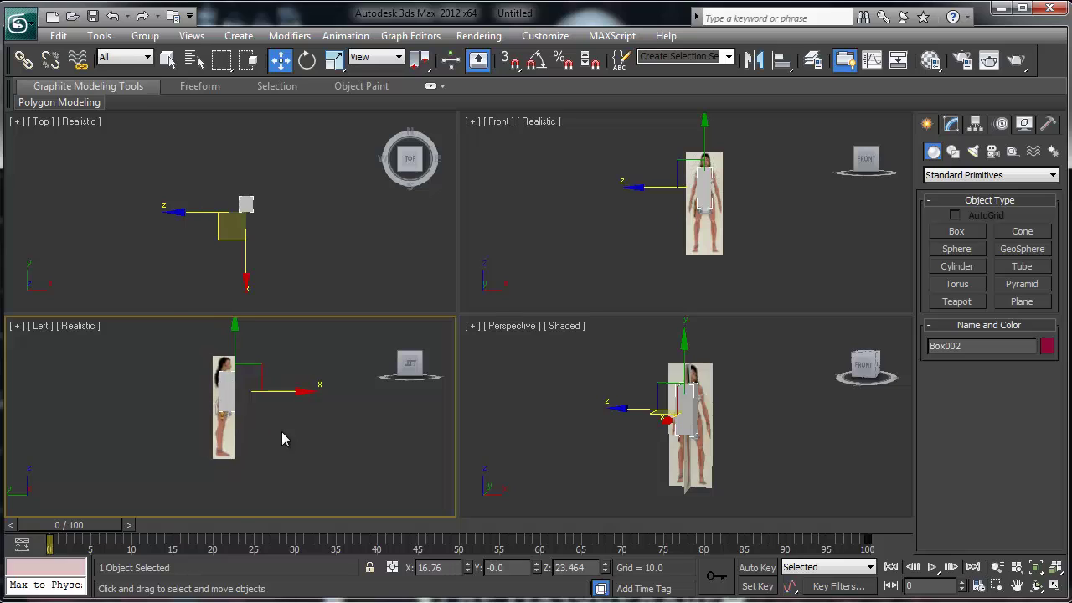
Move the torso box over the torso of the side reference in the Left view, to about Y 2.378 and Z 23.718
scroll(260, 393, "up", 3)
middle_click_drag(249, 373, 254, 436)
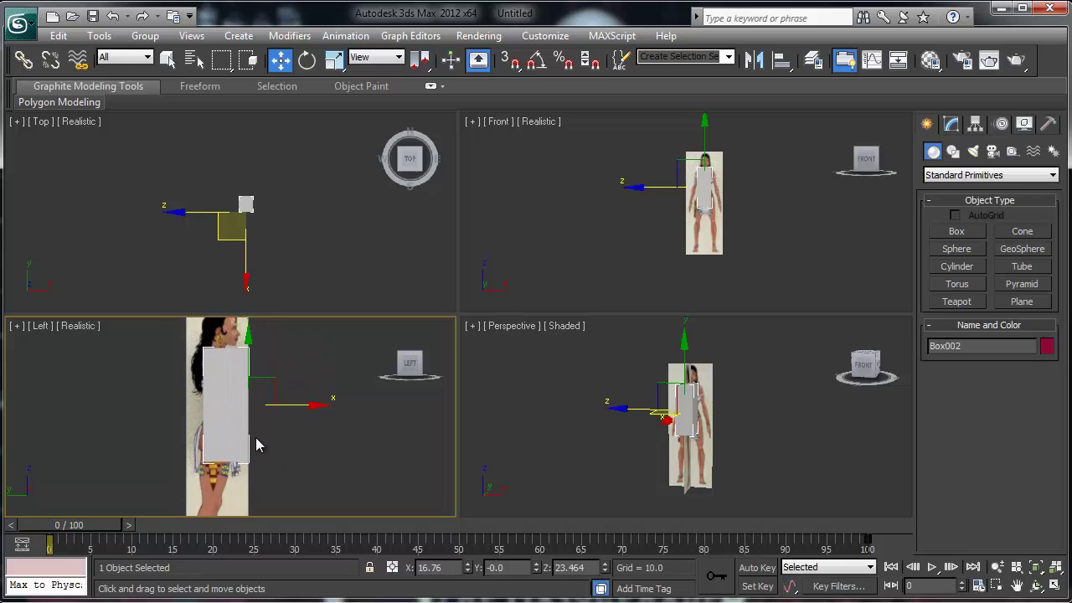
left_click_drag(272, 381, 263, 389)
Scrub the timeline to frames 49, 56 and 39 to compare the box's transparency in the Left and Perspective views
left_click_drag(286, 531, 450, 530)
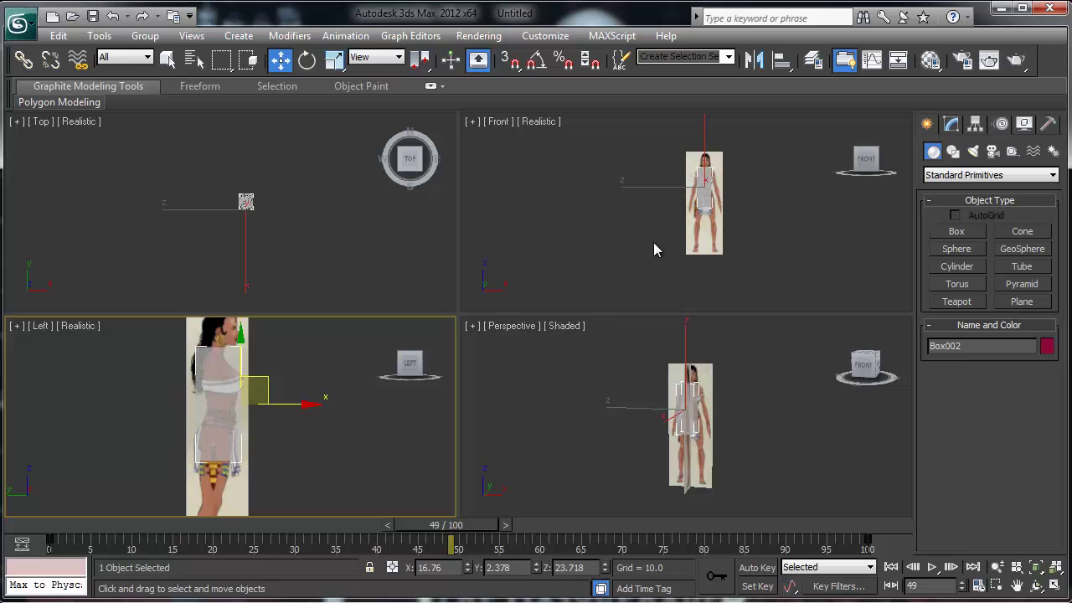
right_click(611, 419)
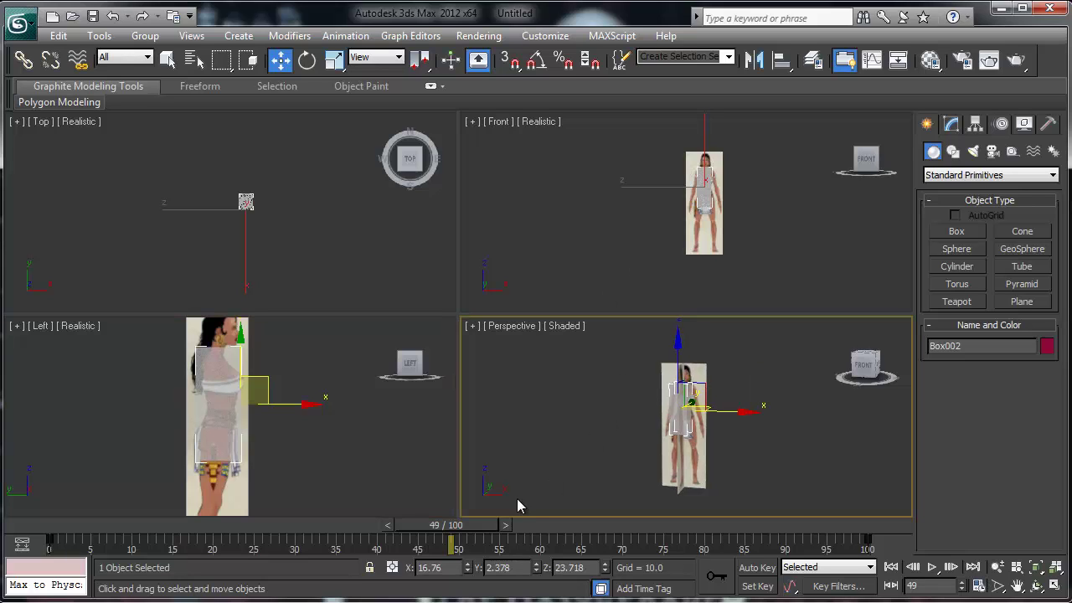
left_click_drag(466, 525, 521, 539)
key("w")
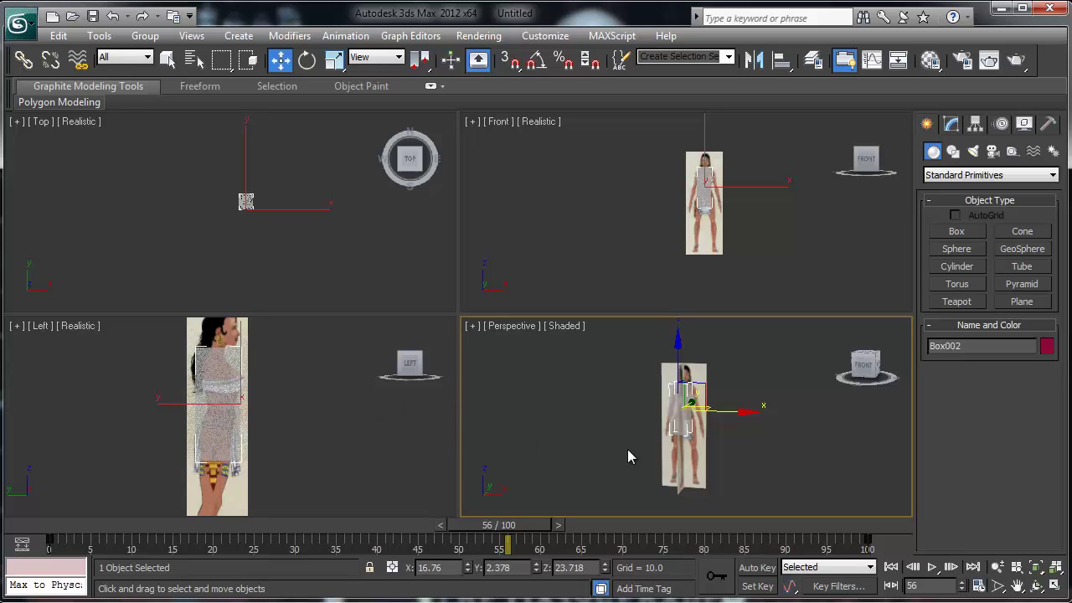
middle_click_drag(642, 424, 748, 427, "alt")
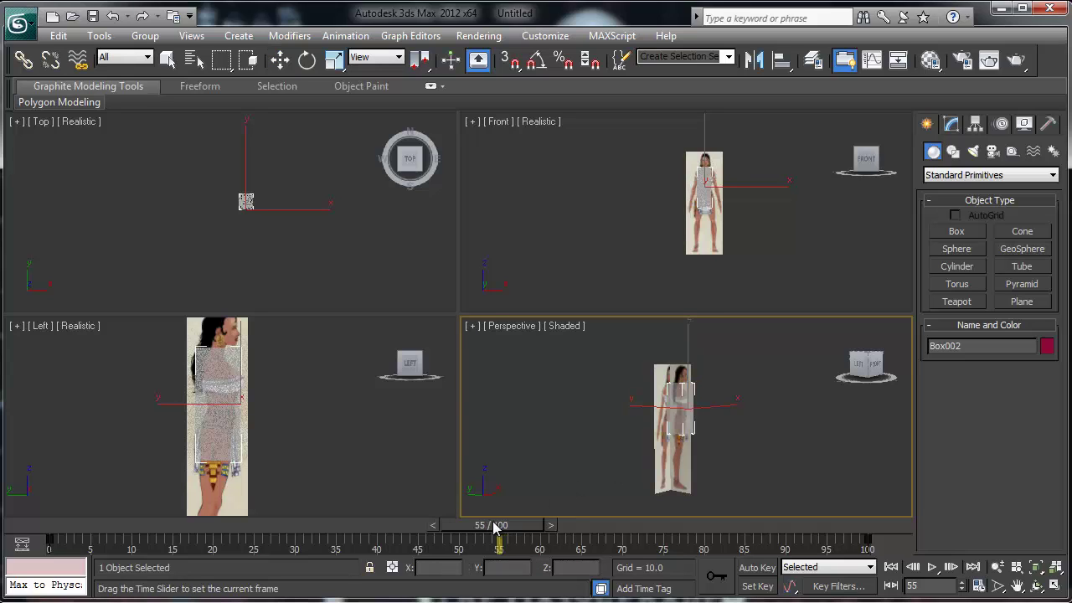
left_click_drag(499, 524, 371, 510)
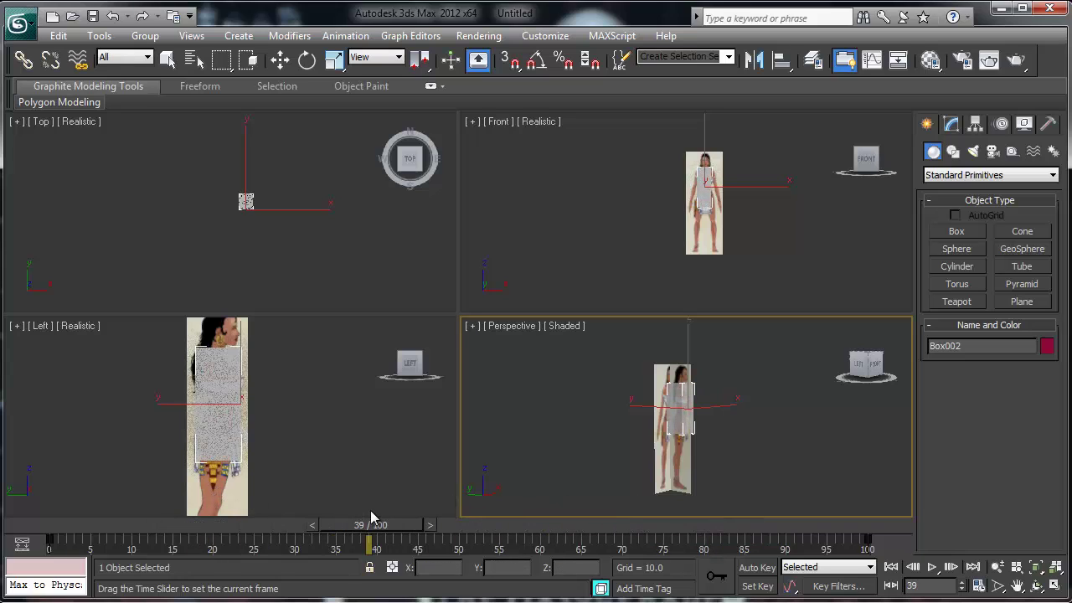
Change the Left viewport's shading mode to Shaded
right_click(79, 326)
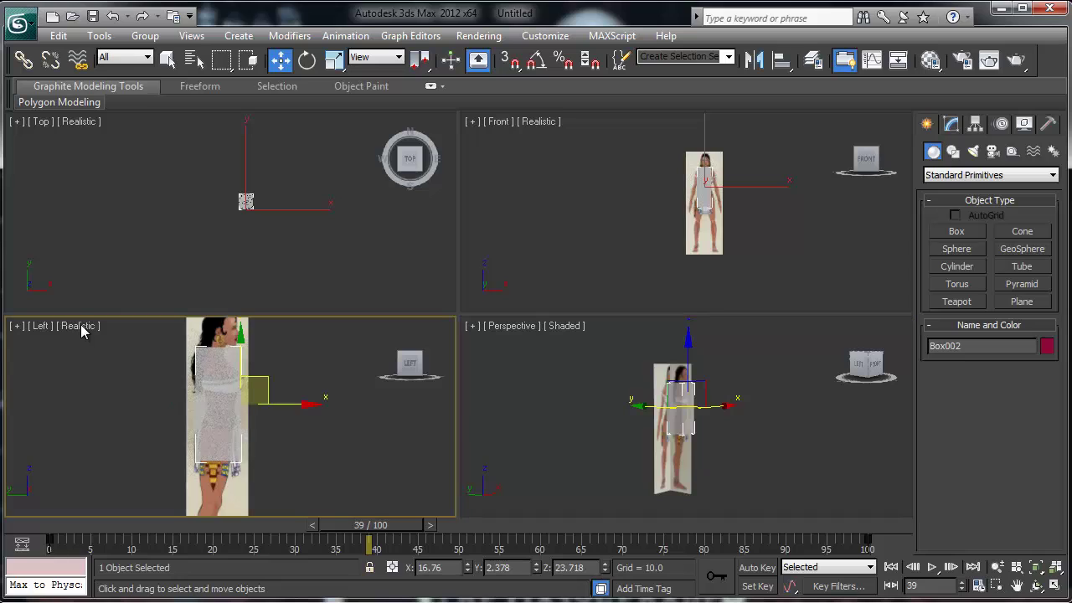
right_click(81, 330)
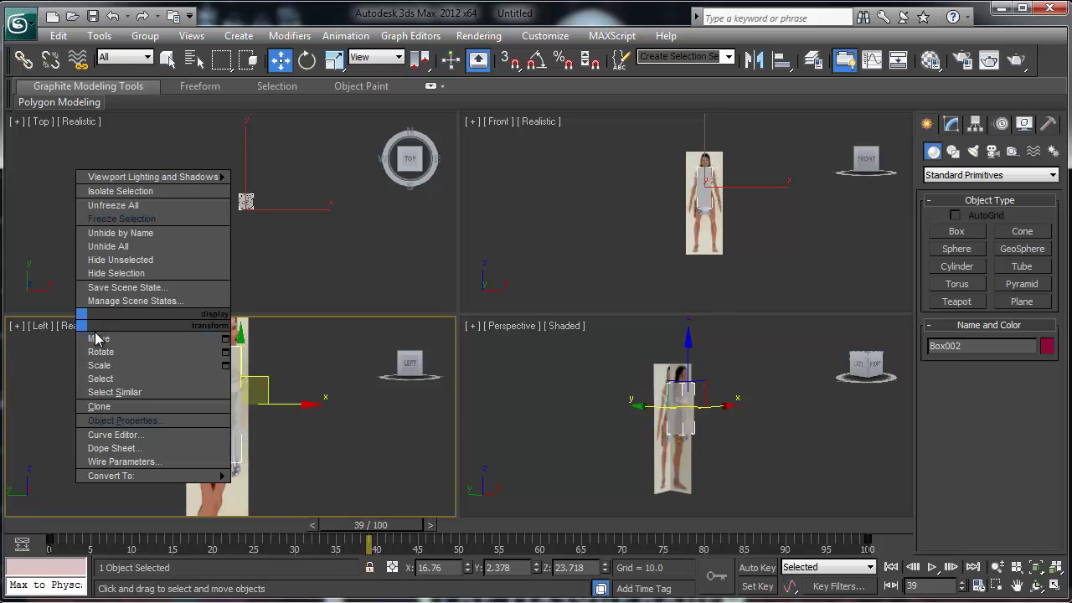
left_click(71, 327)
left_click(70, 326)
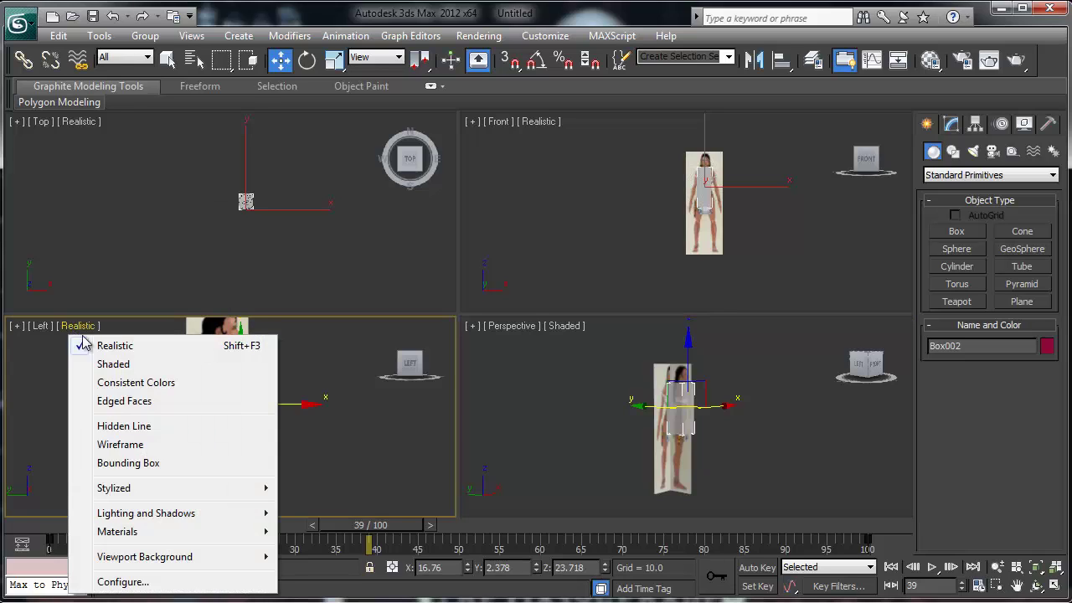
left_click(105, 361)
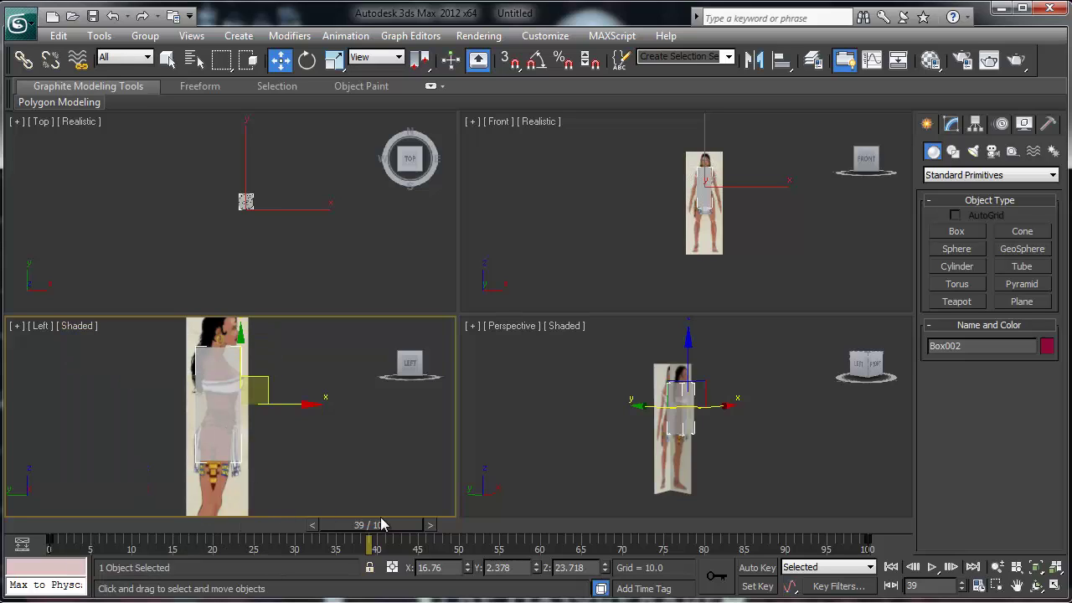
Scrub the timeline to frame 57 and back to frame 0 to check the box's transparency in the Left view
left_click_drag(384, 526, 519, 540)
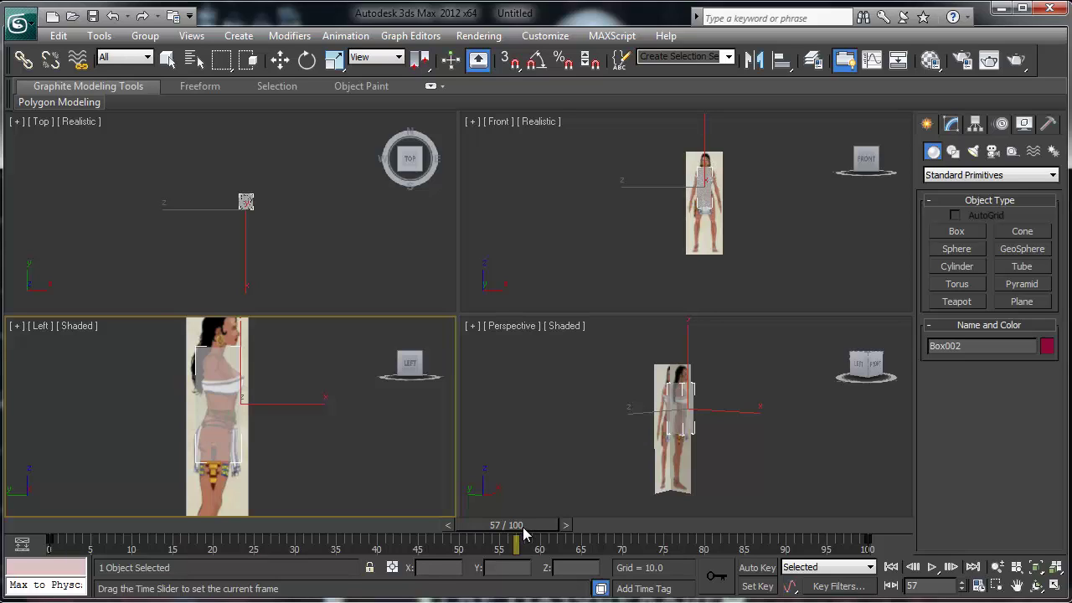
left_click_drag(523, 533, 70, 505)
key("w")
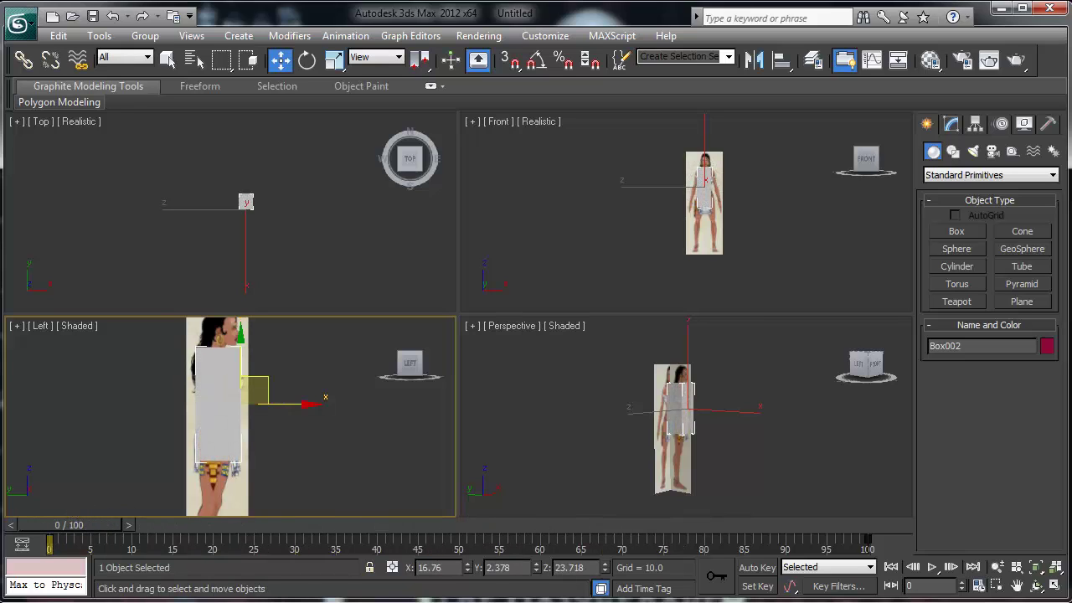